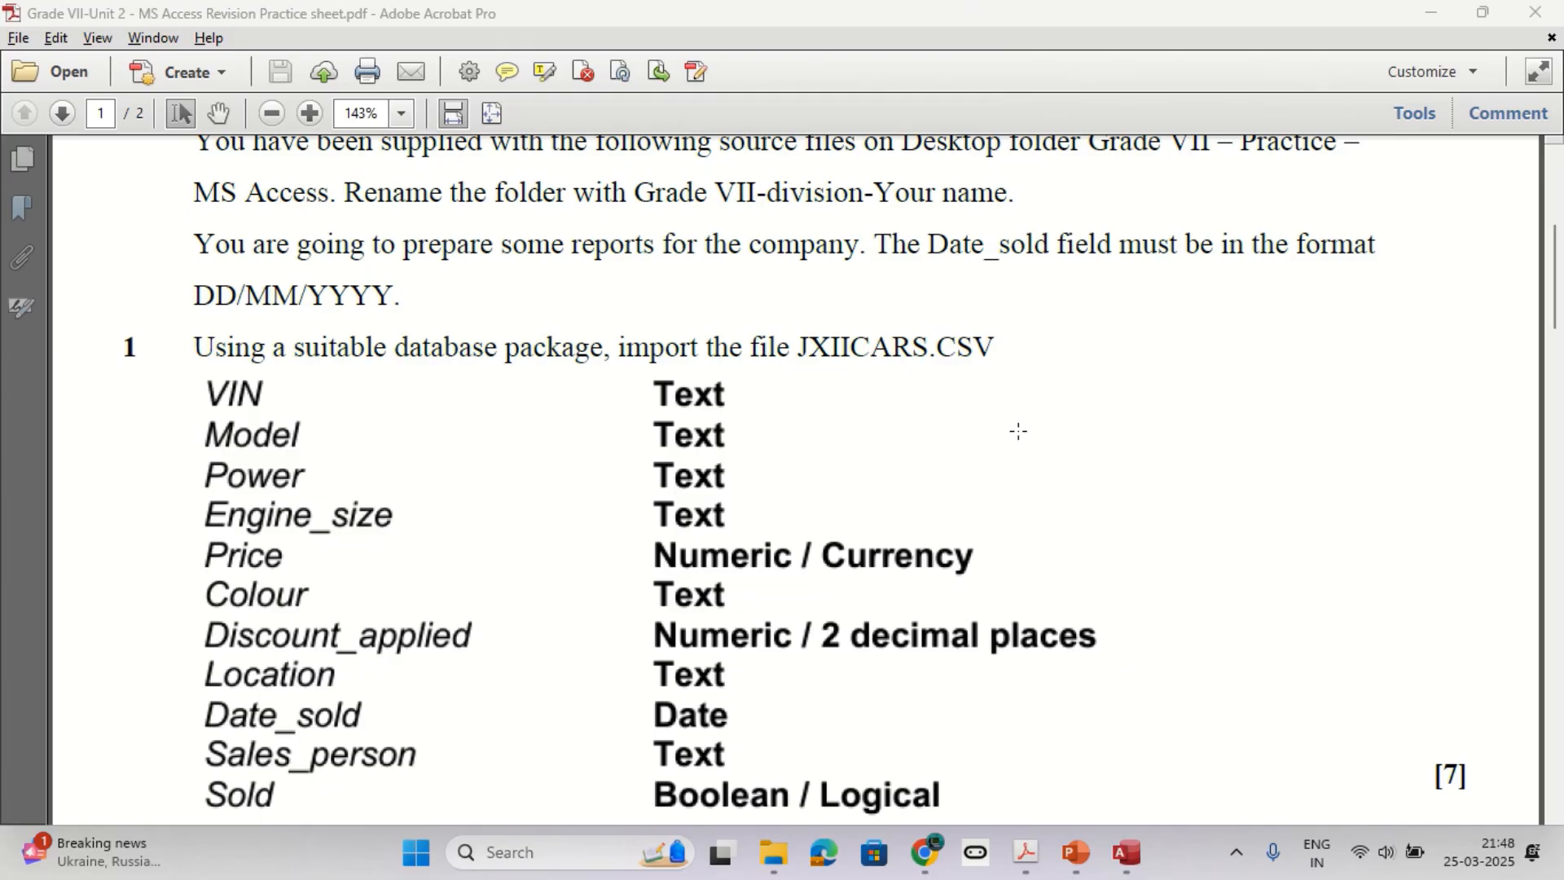
Switch to Access and start importing external data from a text file.
click(1126, 852)
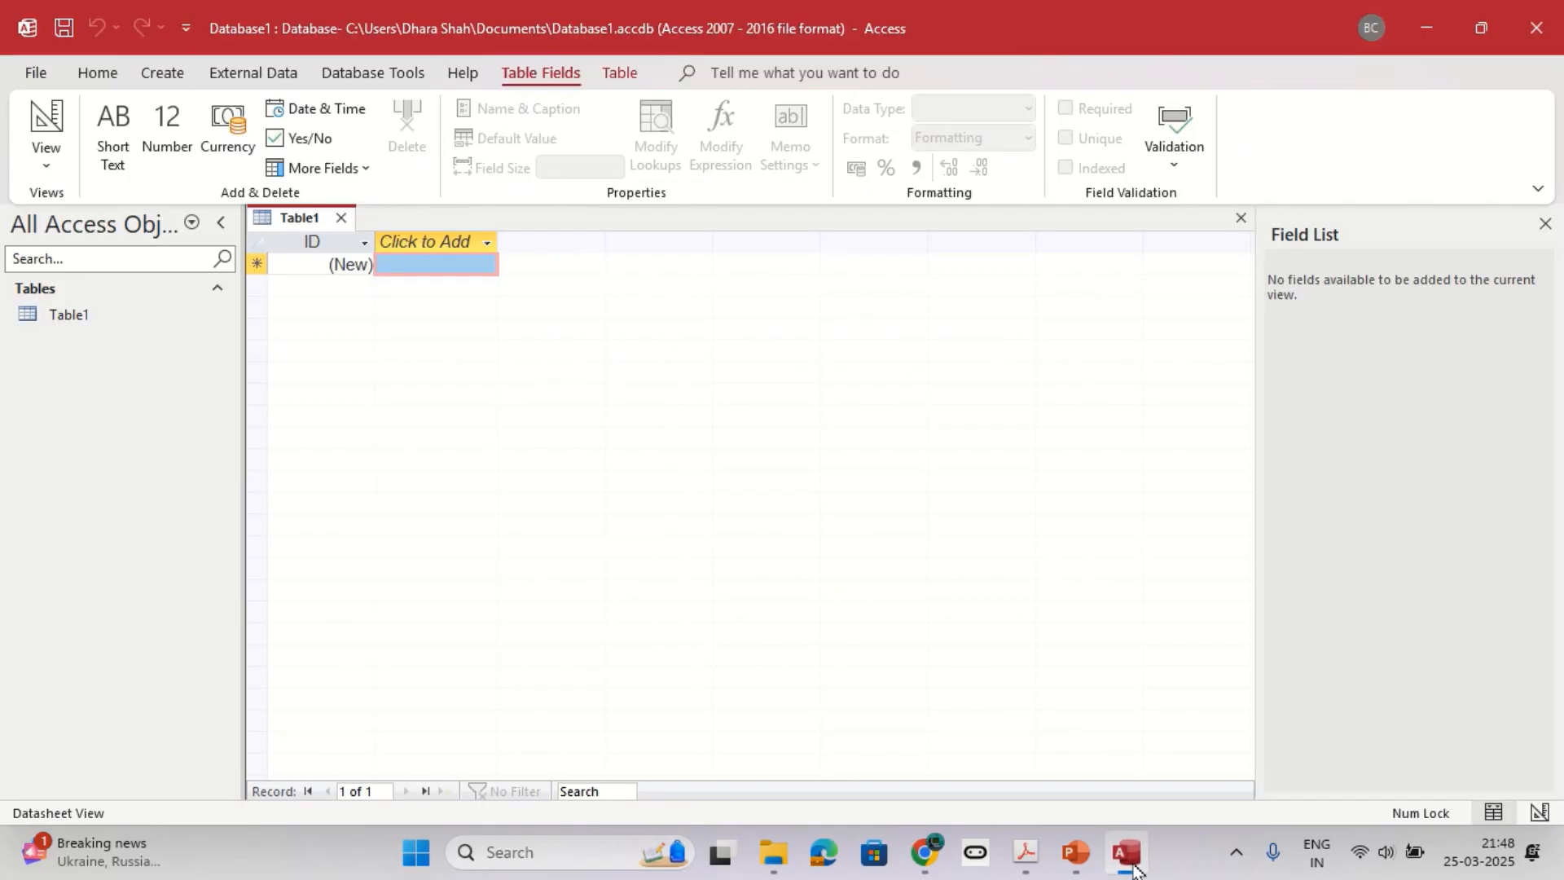
click(167, 76)
click(254, 82)
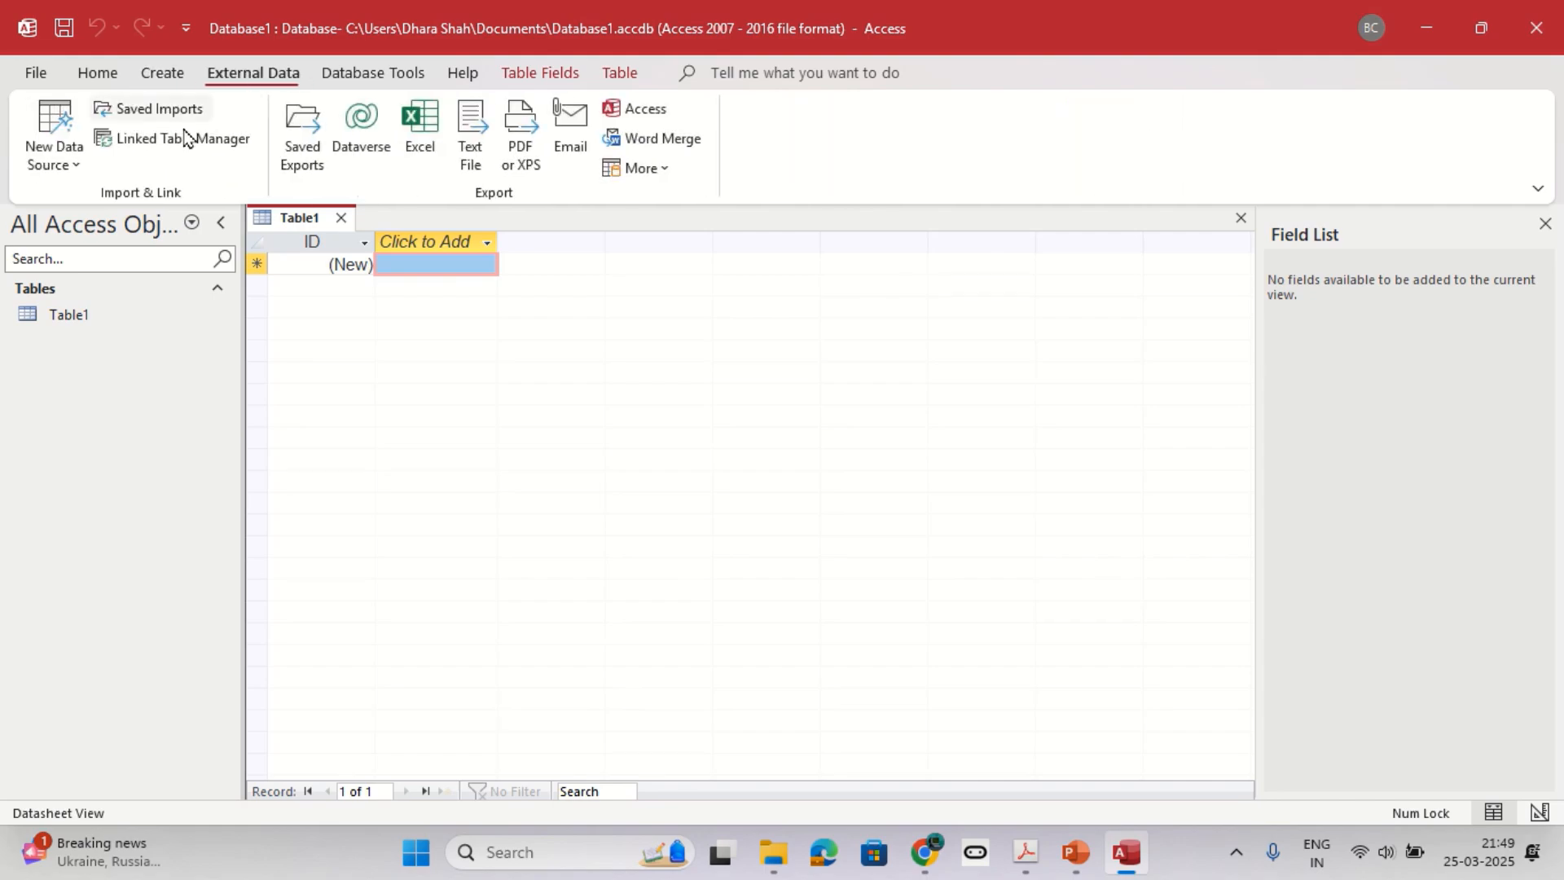
click(55, 155)
mouse_move(81, 214)
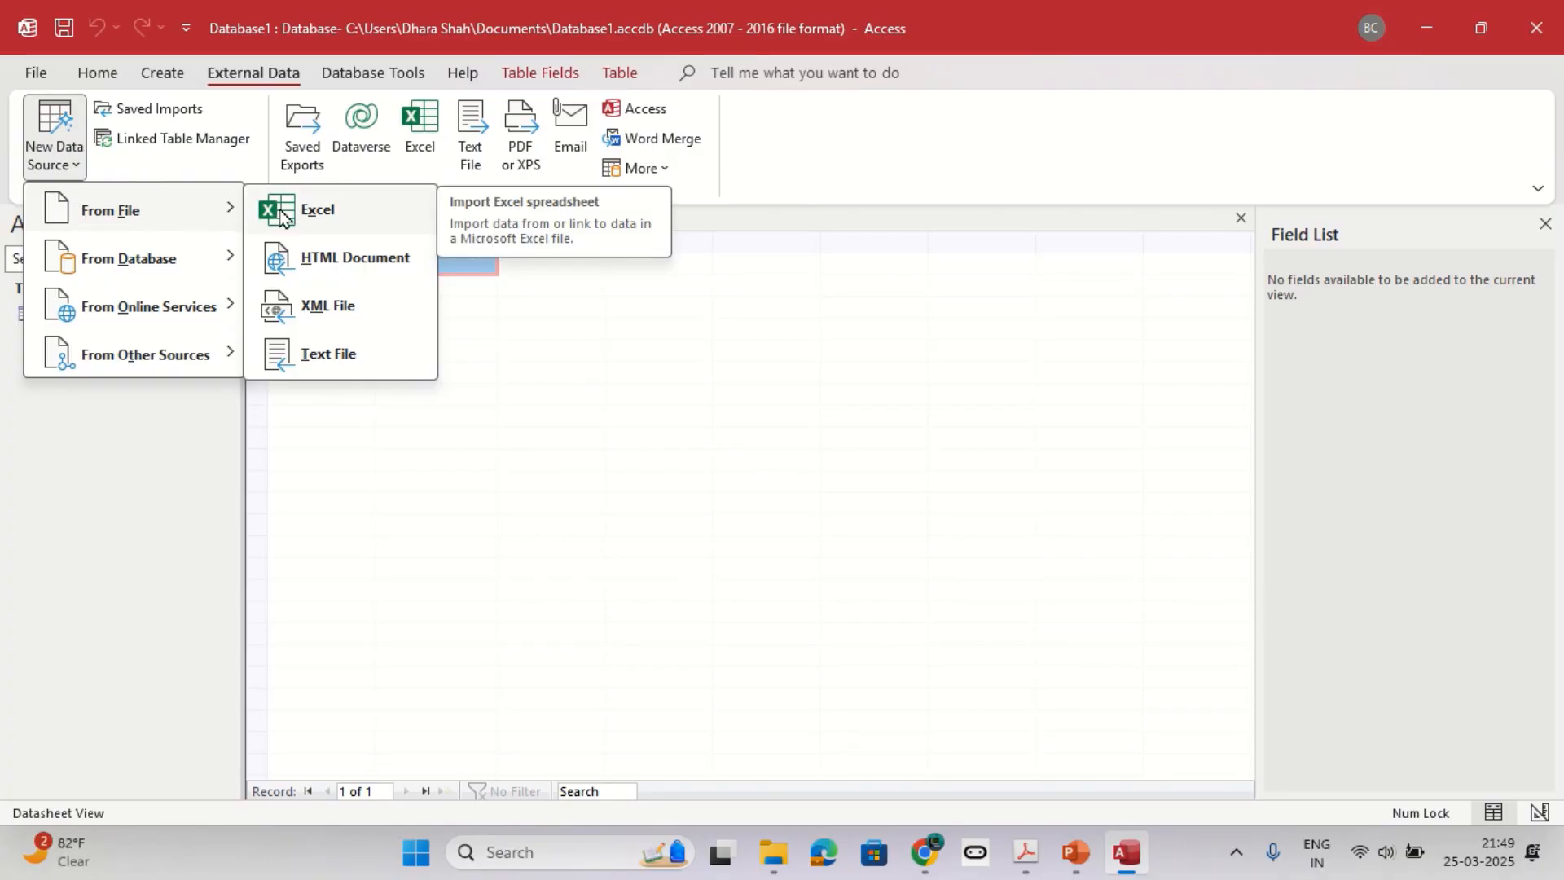
click(310, 353)
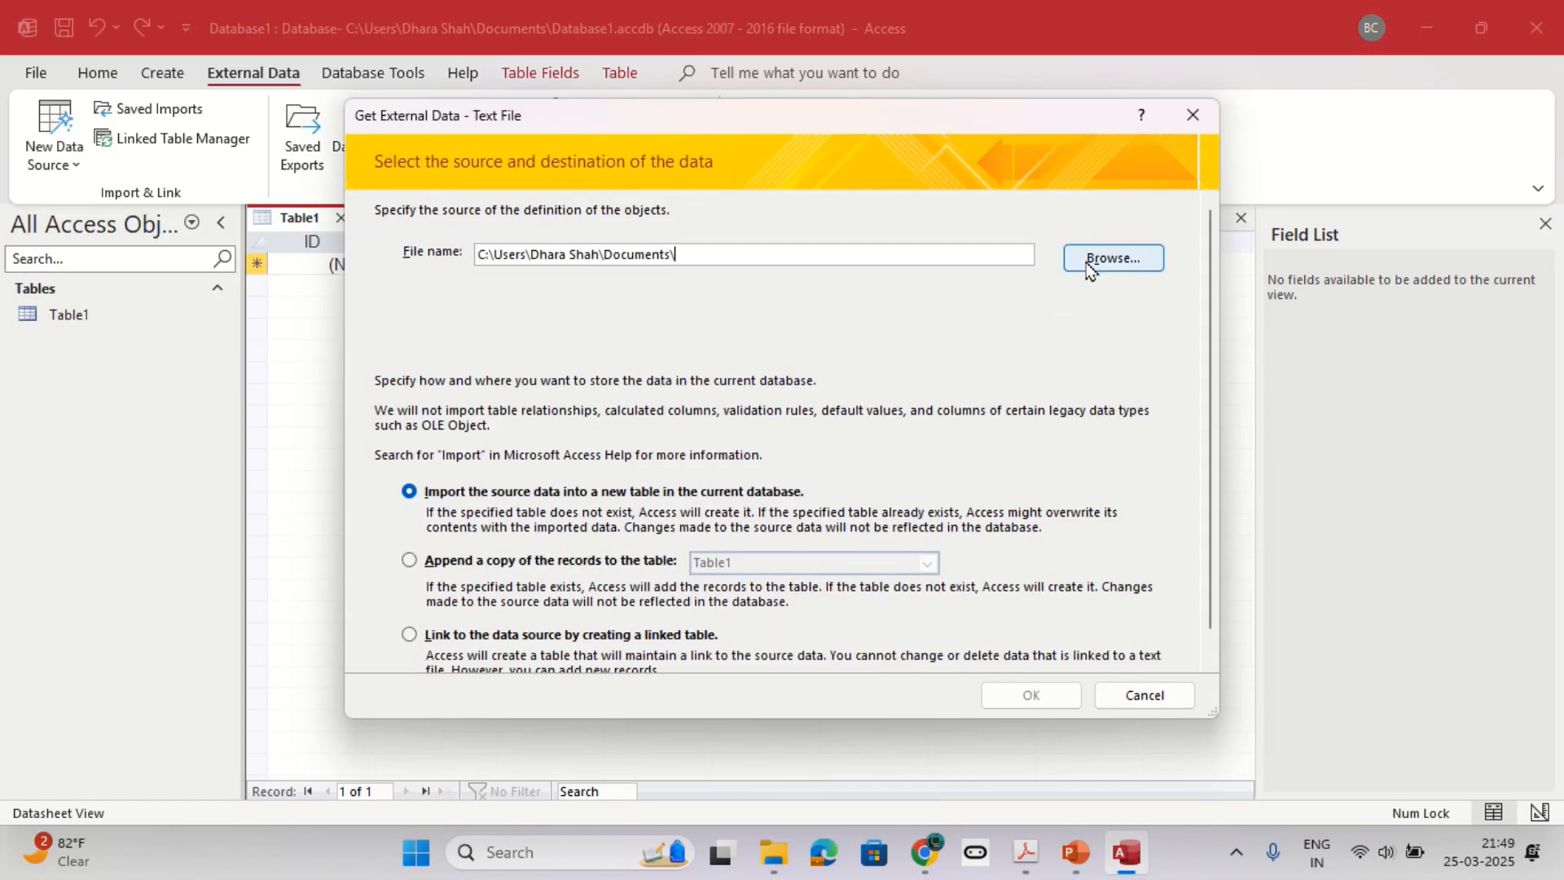
Choose JXIICARS from the MS Access folder inside Grade 7 as the source, importing it into a new table.
click(1110, 259)
scroll(453, 499, down, 3)
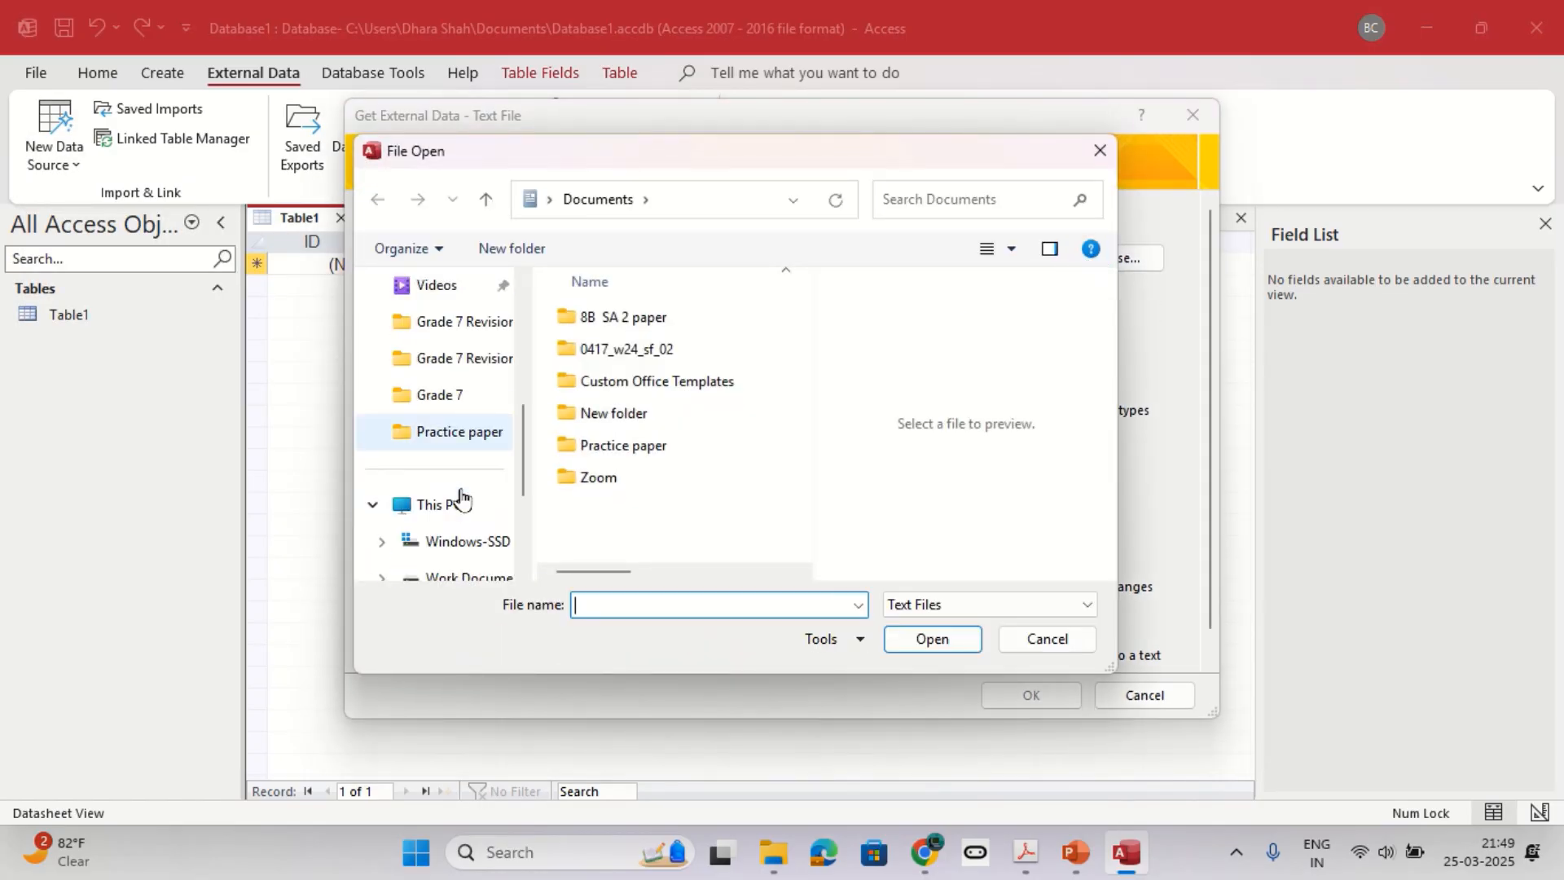
click(443, 403)
scroll(656, 513, down, 3)
scroll(653, 526, up, 3)
double_click(612, 475)
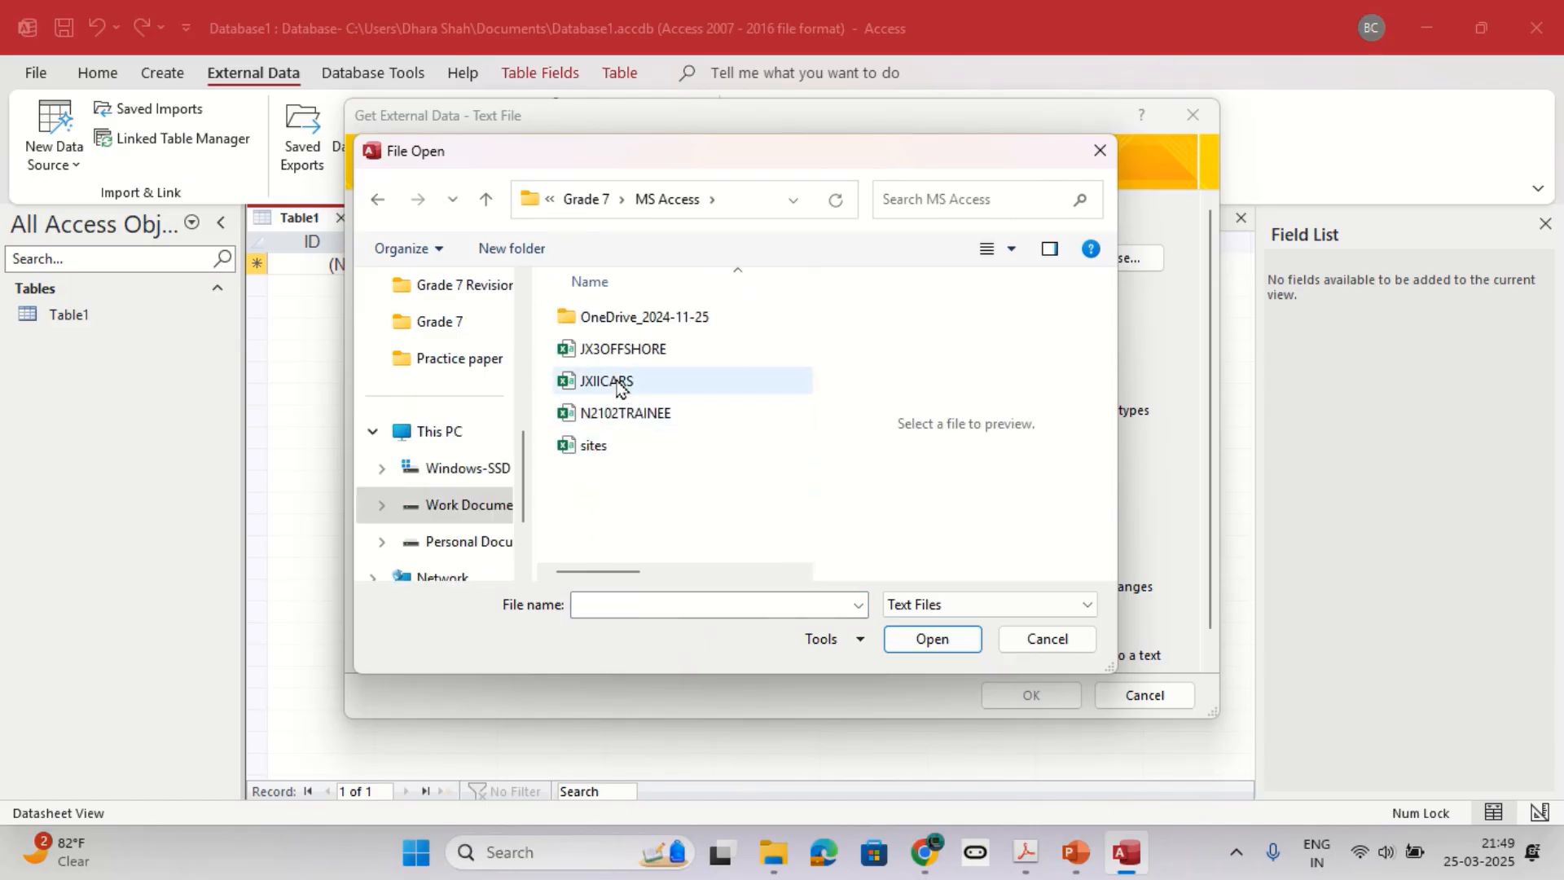
click(619, 380)
click(947, 649)
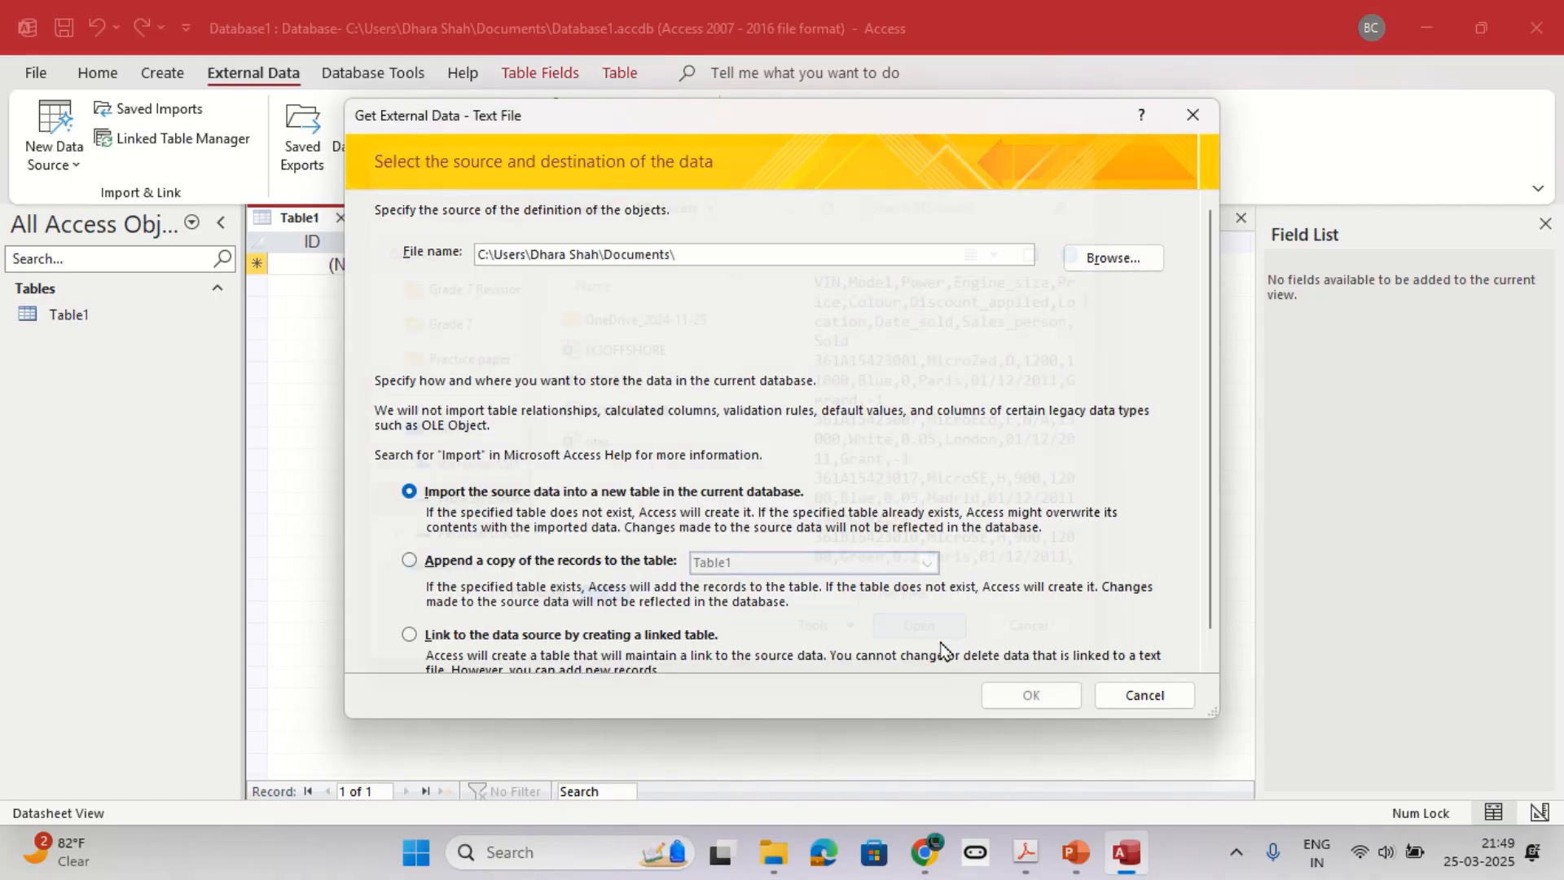
click(1031, 695)
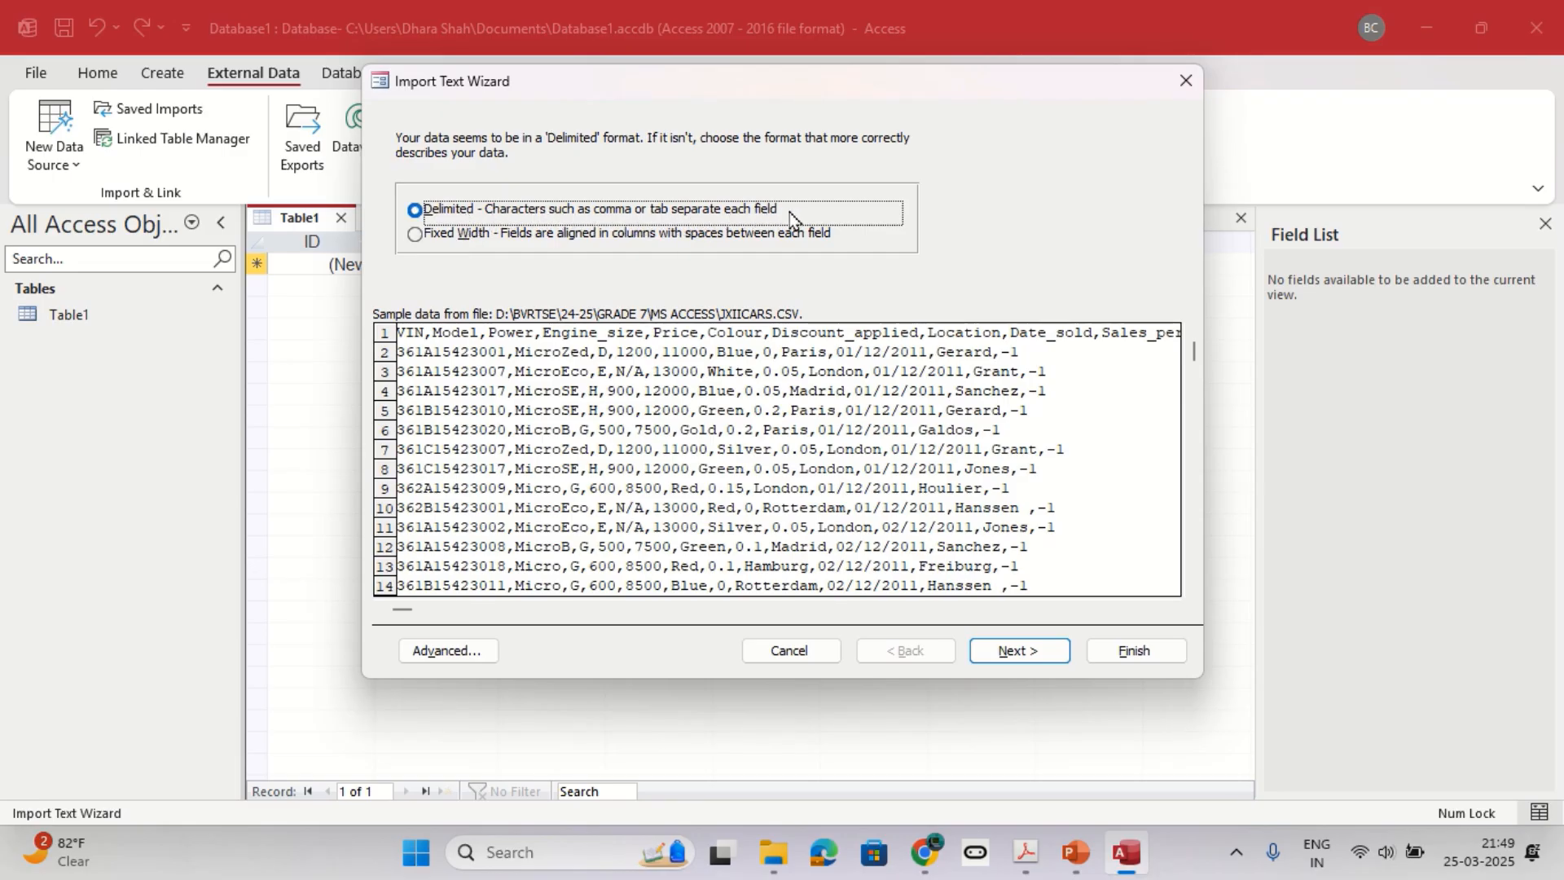
Import the file as comma-delimited data with the first row containing field names, and continue to the field options.
click(599, 398)
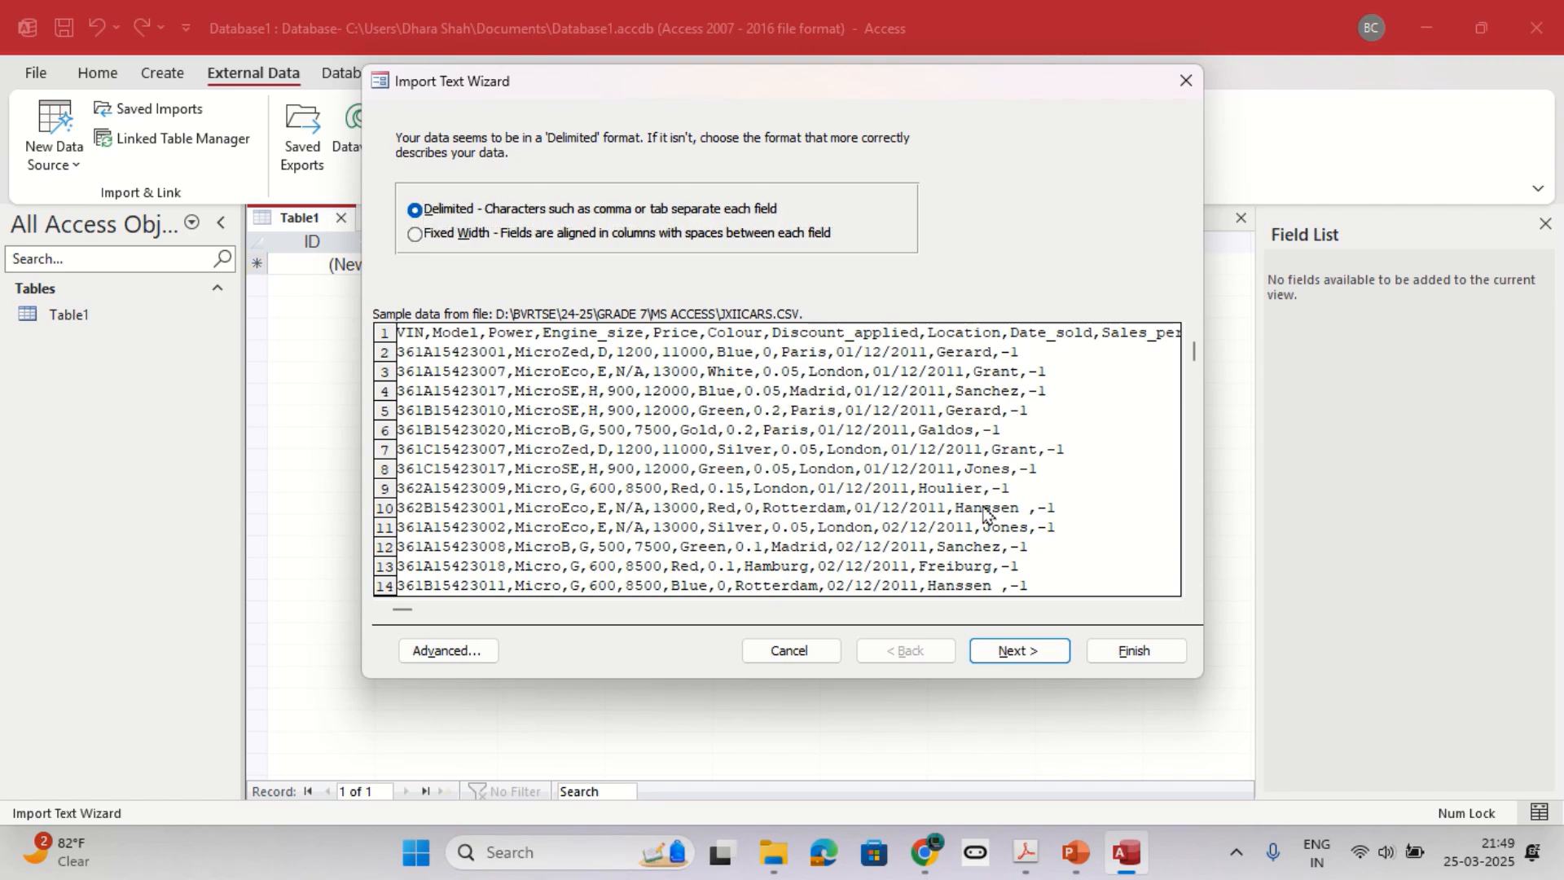
click(661, 215)
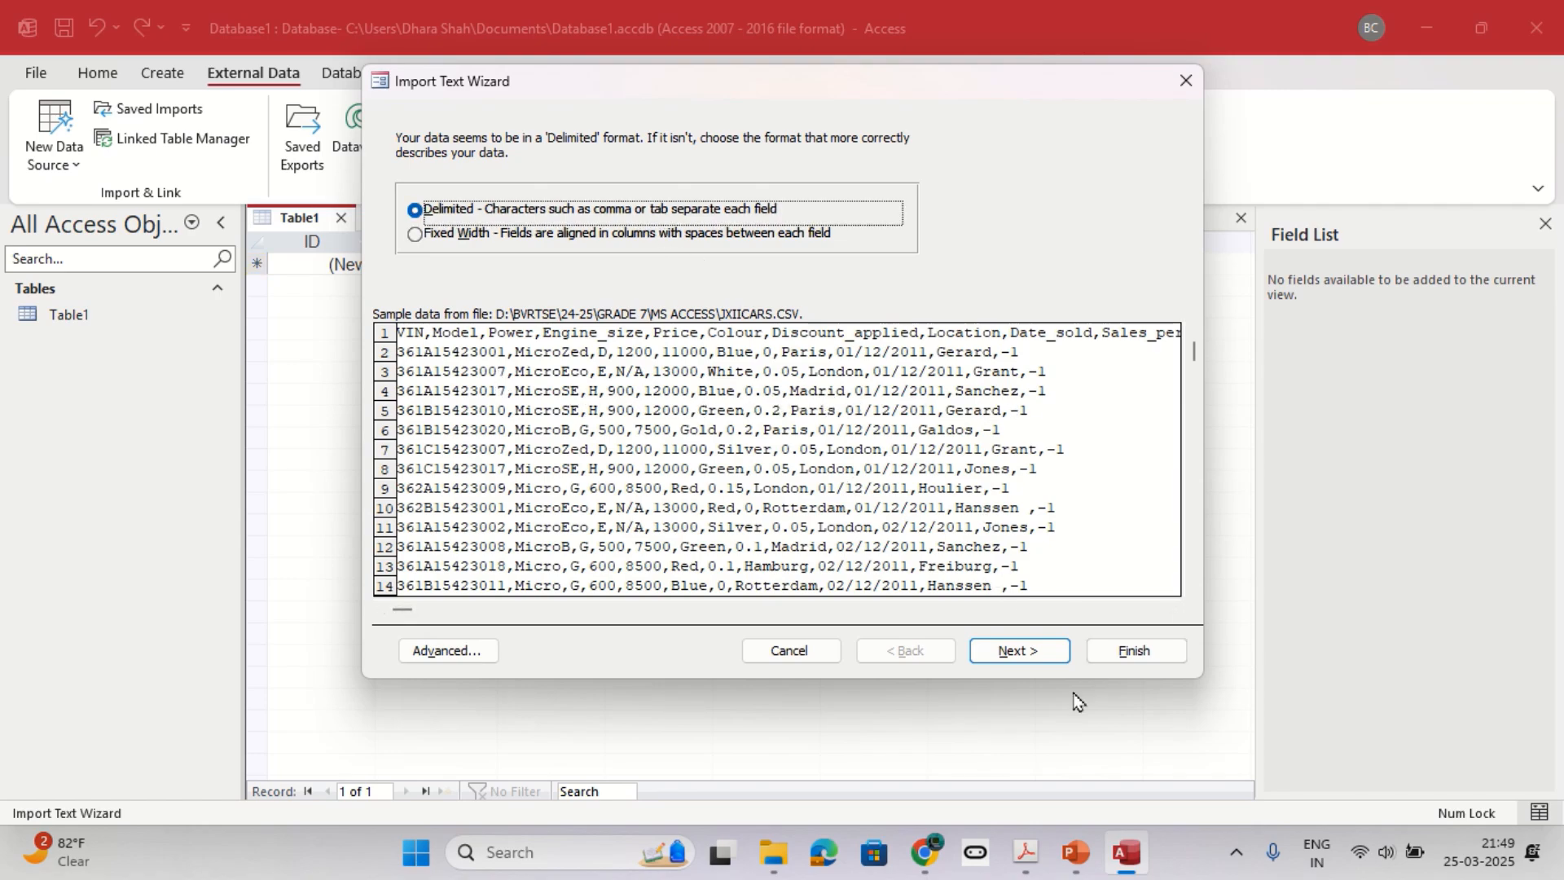
click(1024, 658)
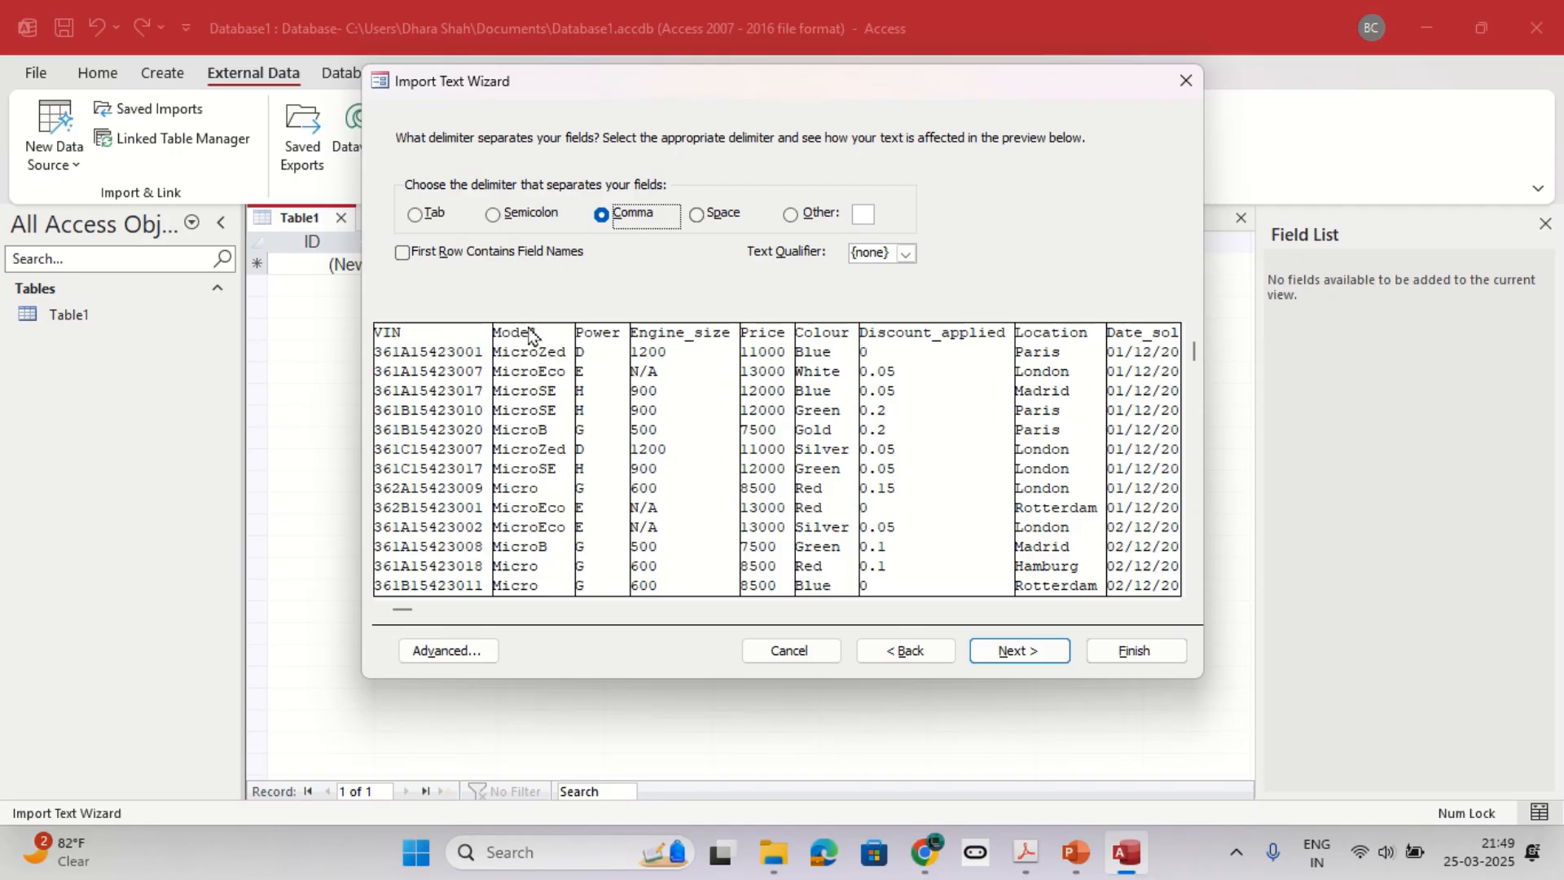
click(403, 253)
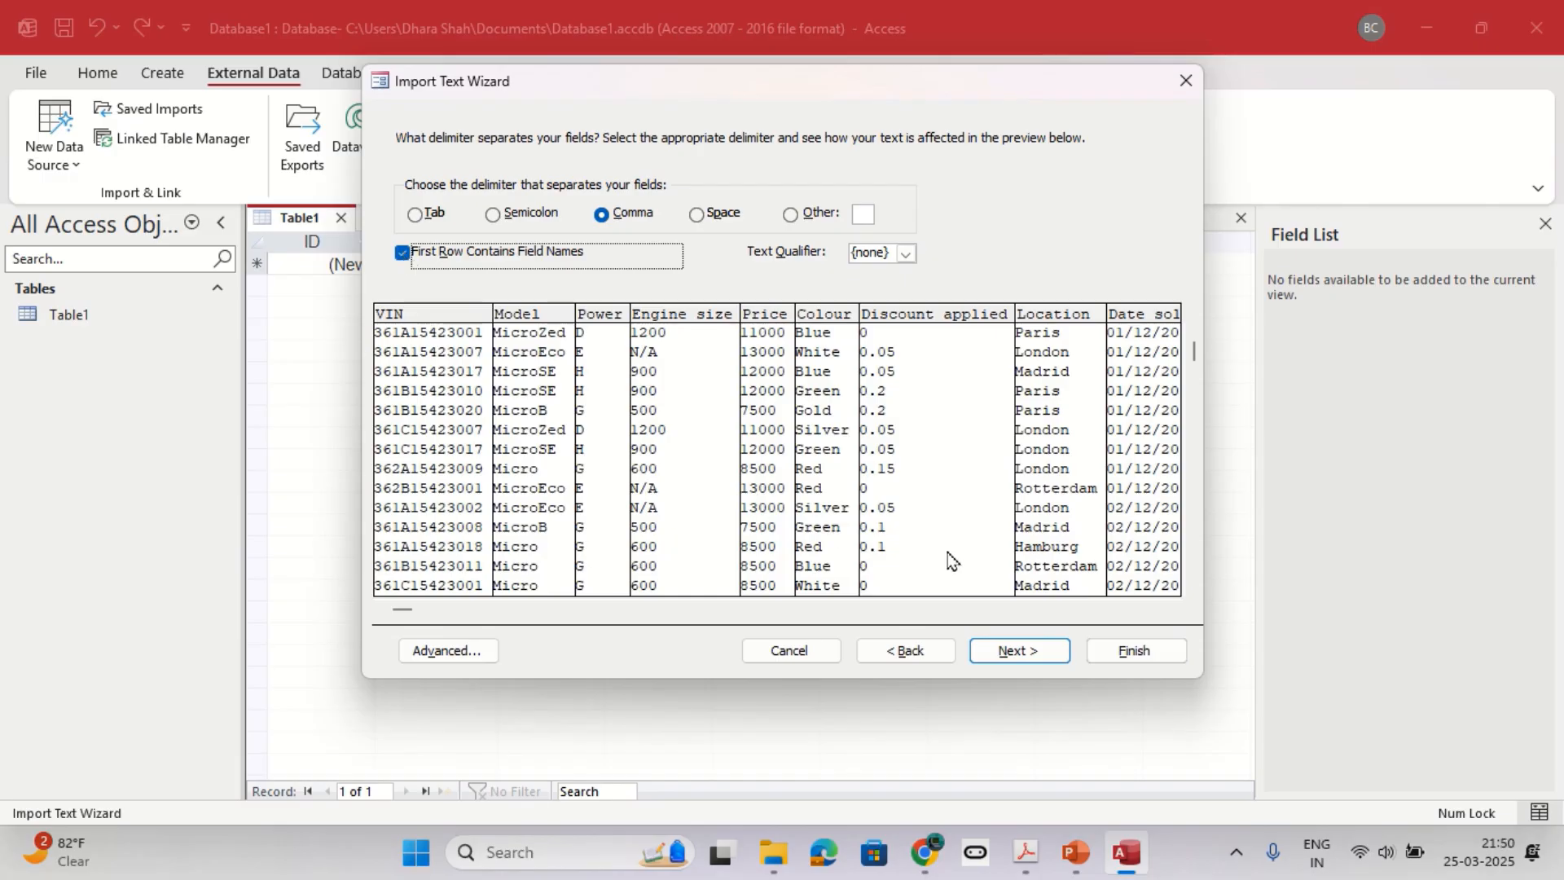
click(1017, 655)
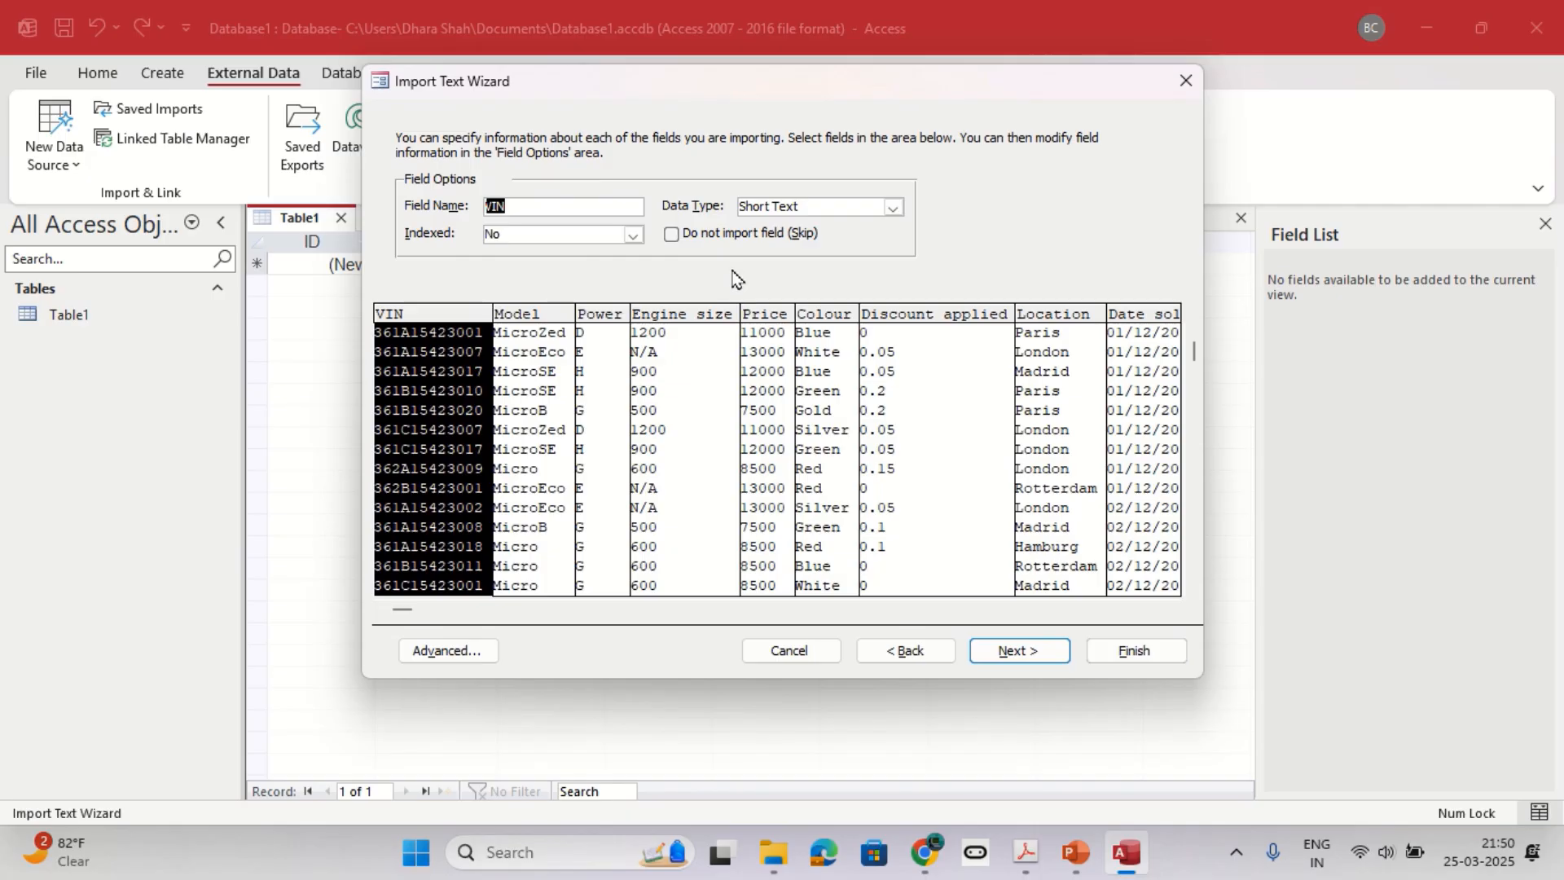
Check the required field types in the PDF practice sheet against the Model and Power fields in the import wizard.
key(alt+Tab)
scroll(704, 413, down, 1)
scroll(705, 413, down, 2)
key(alt+Tab)
click(560, 342)
click(598, 324)
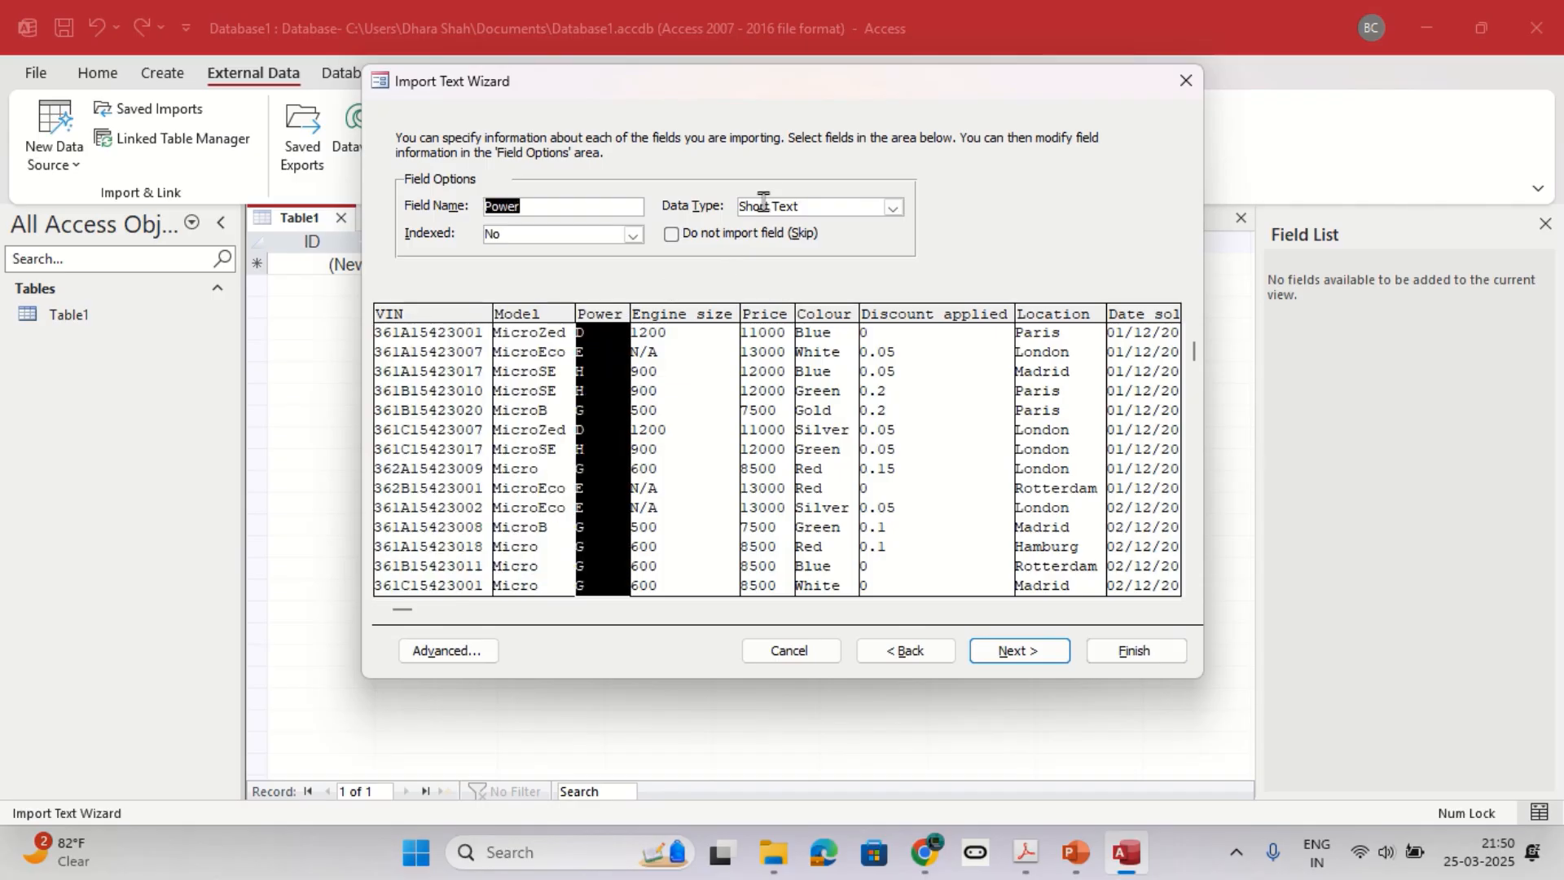
Open the advanced import specification, compare it with the practice sheet, and set the Price field's data type to Currency.
click(461, 650)
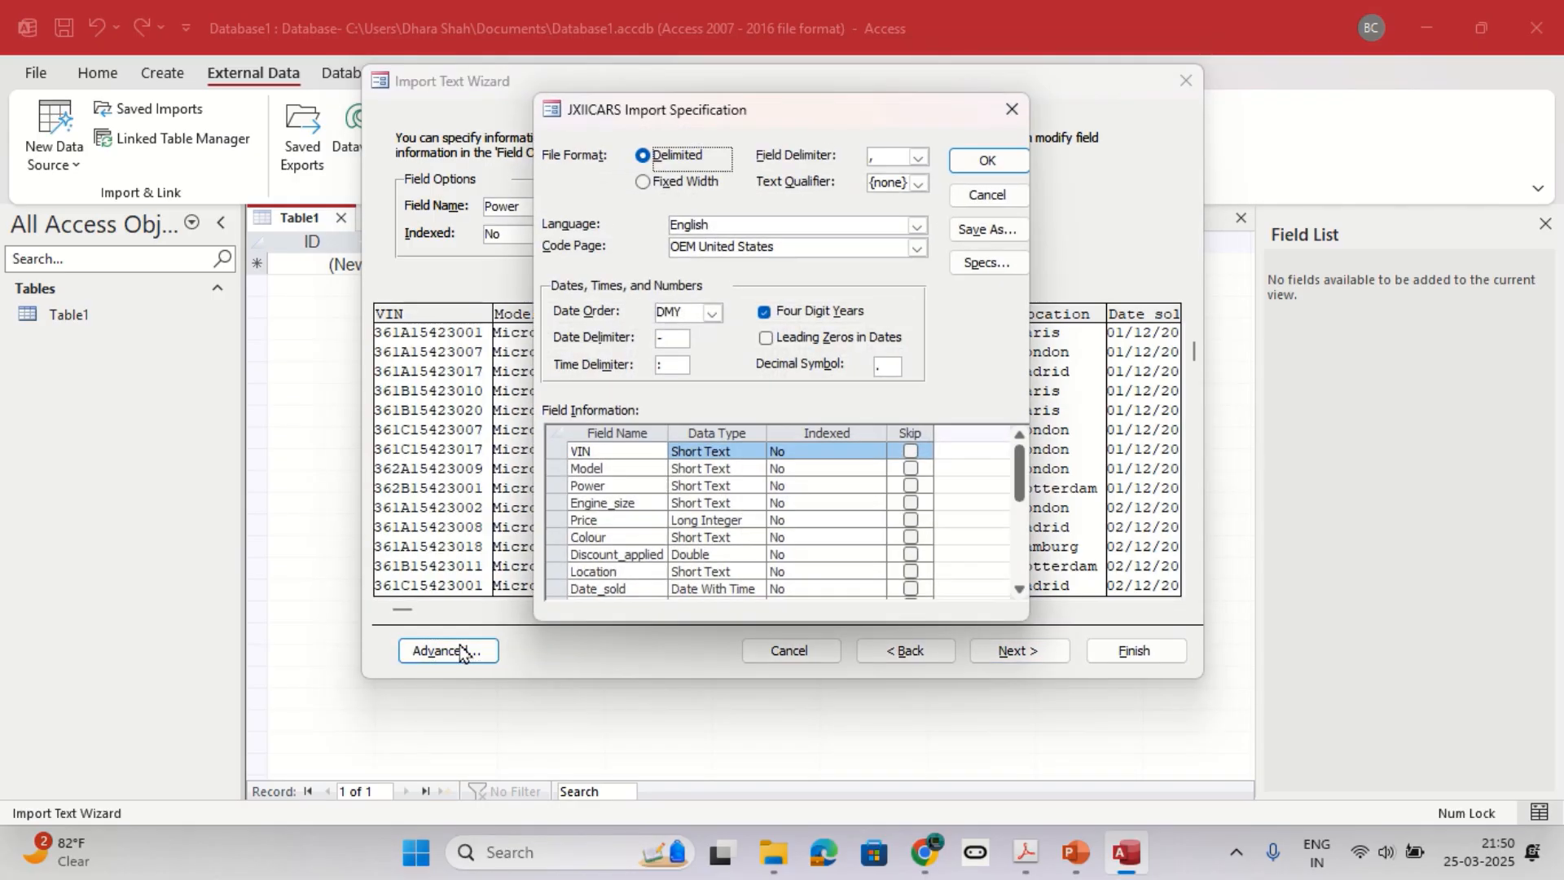
key(alt+Tab)
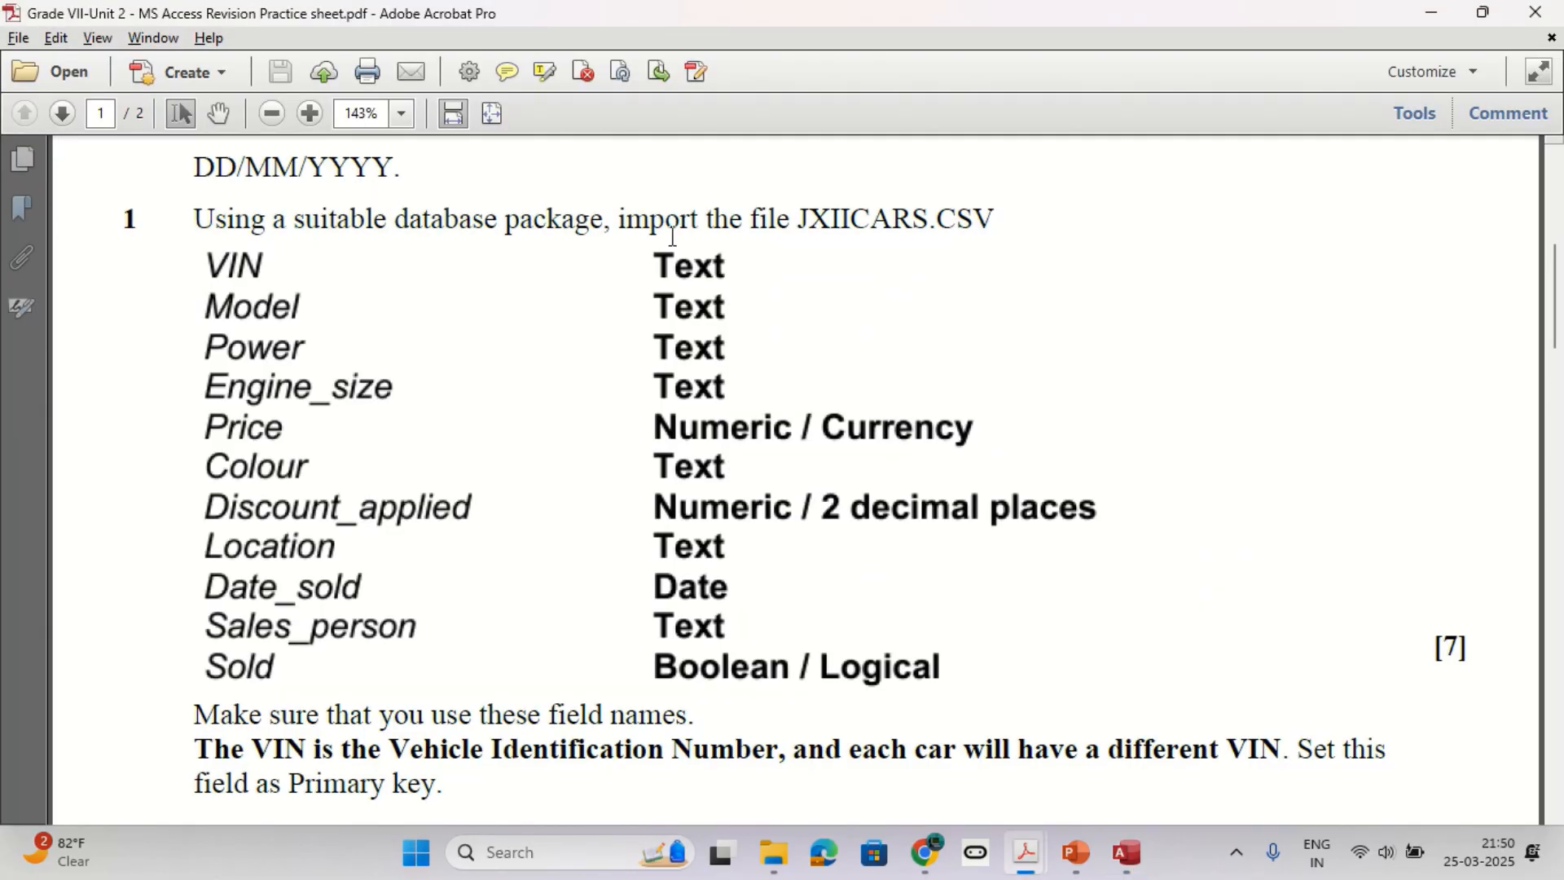
key(alt+Tab)
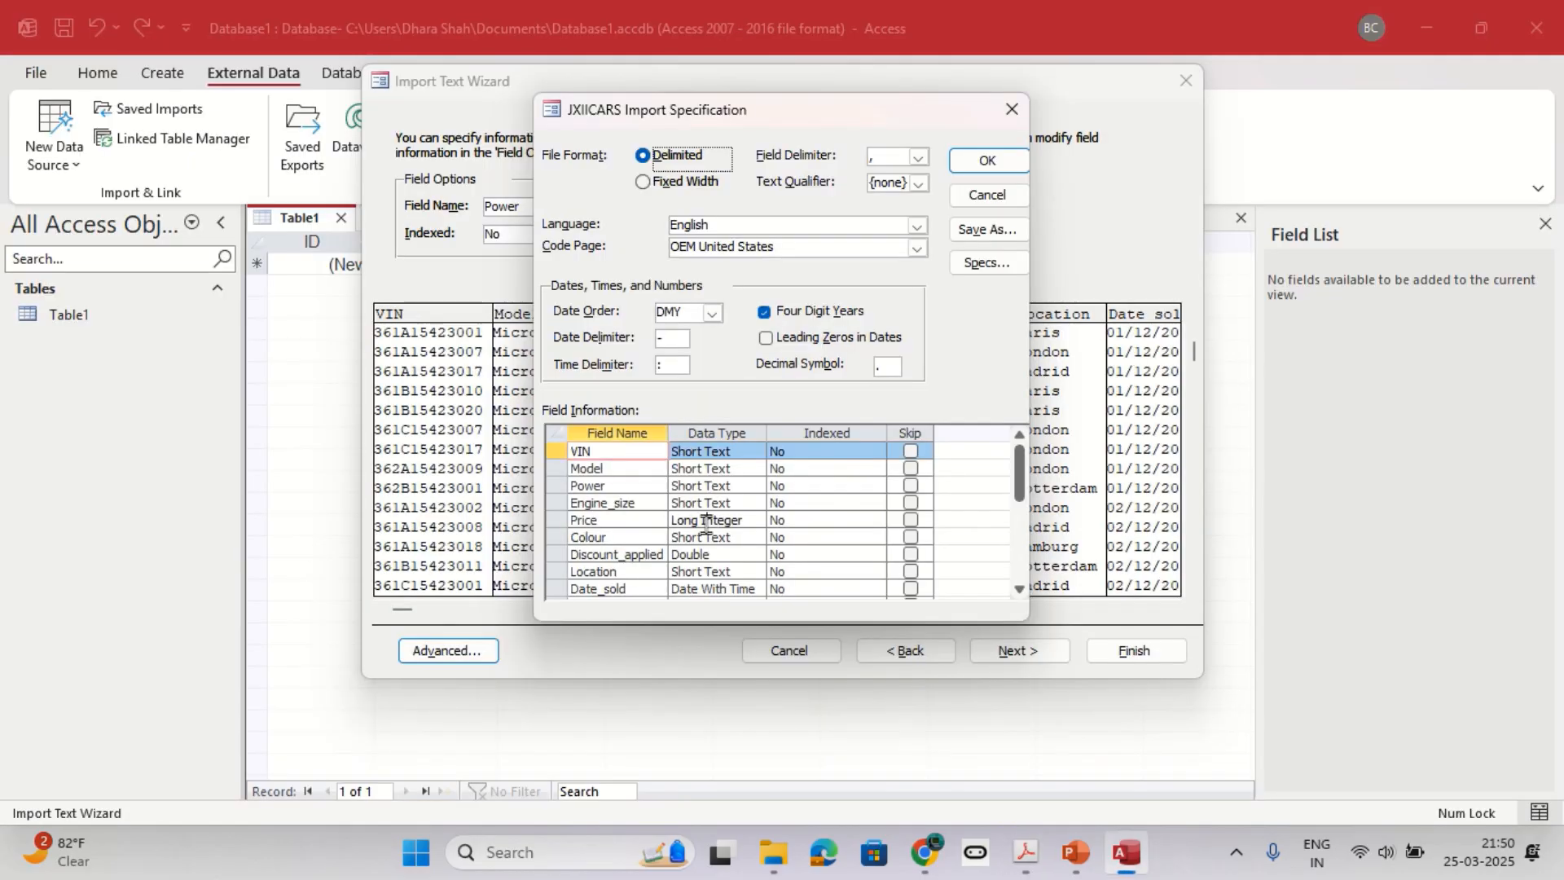
key(alt+Tab)
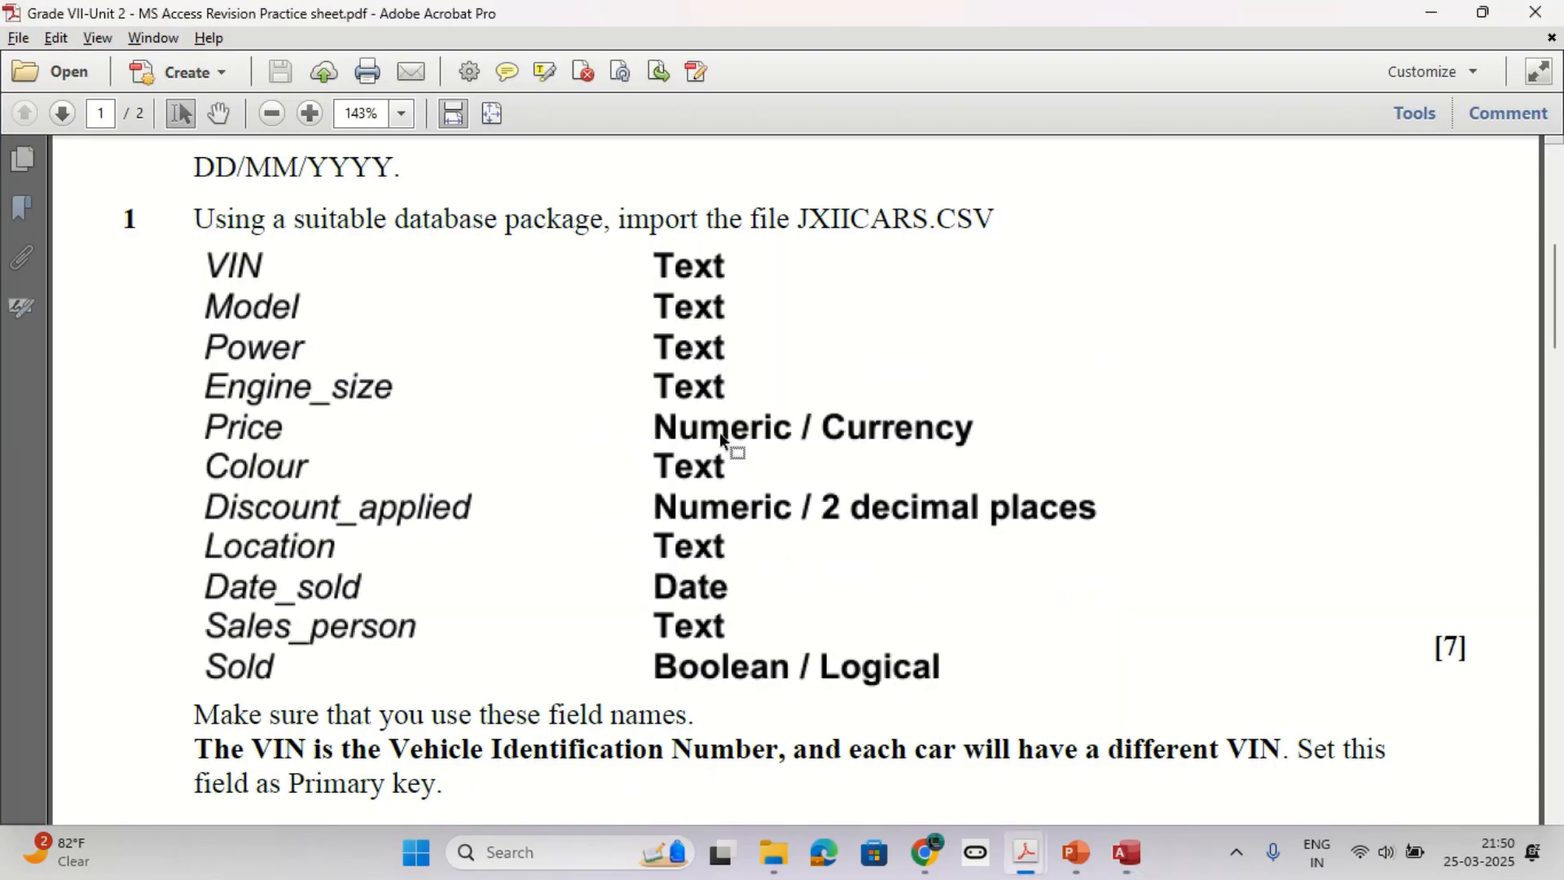
key(alt+Tab)
click(757, 526)
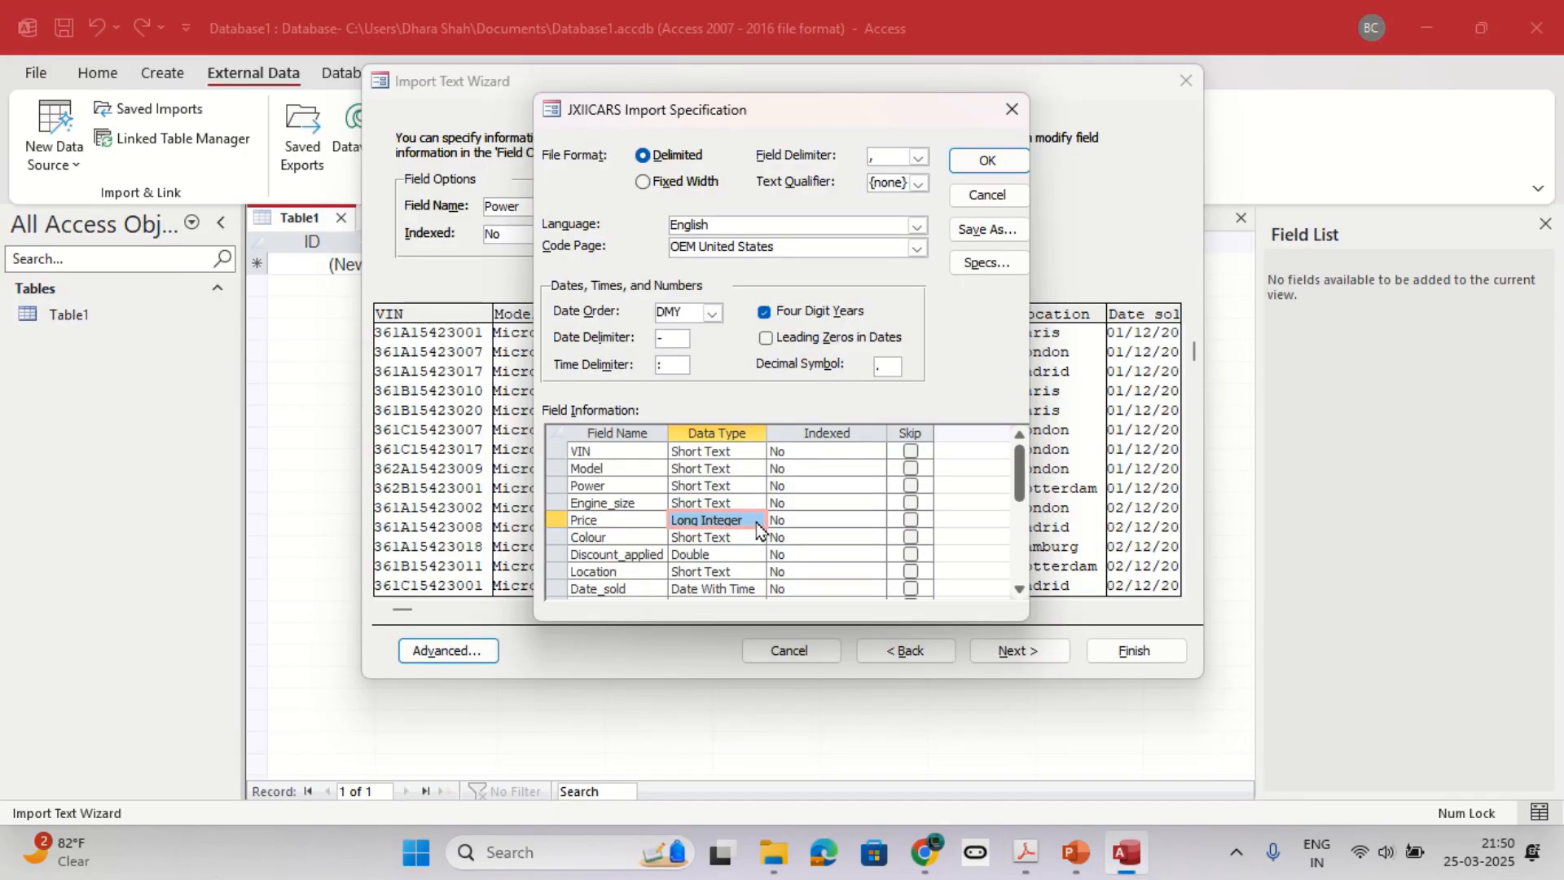
click(756, 525)
click(719, 599)
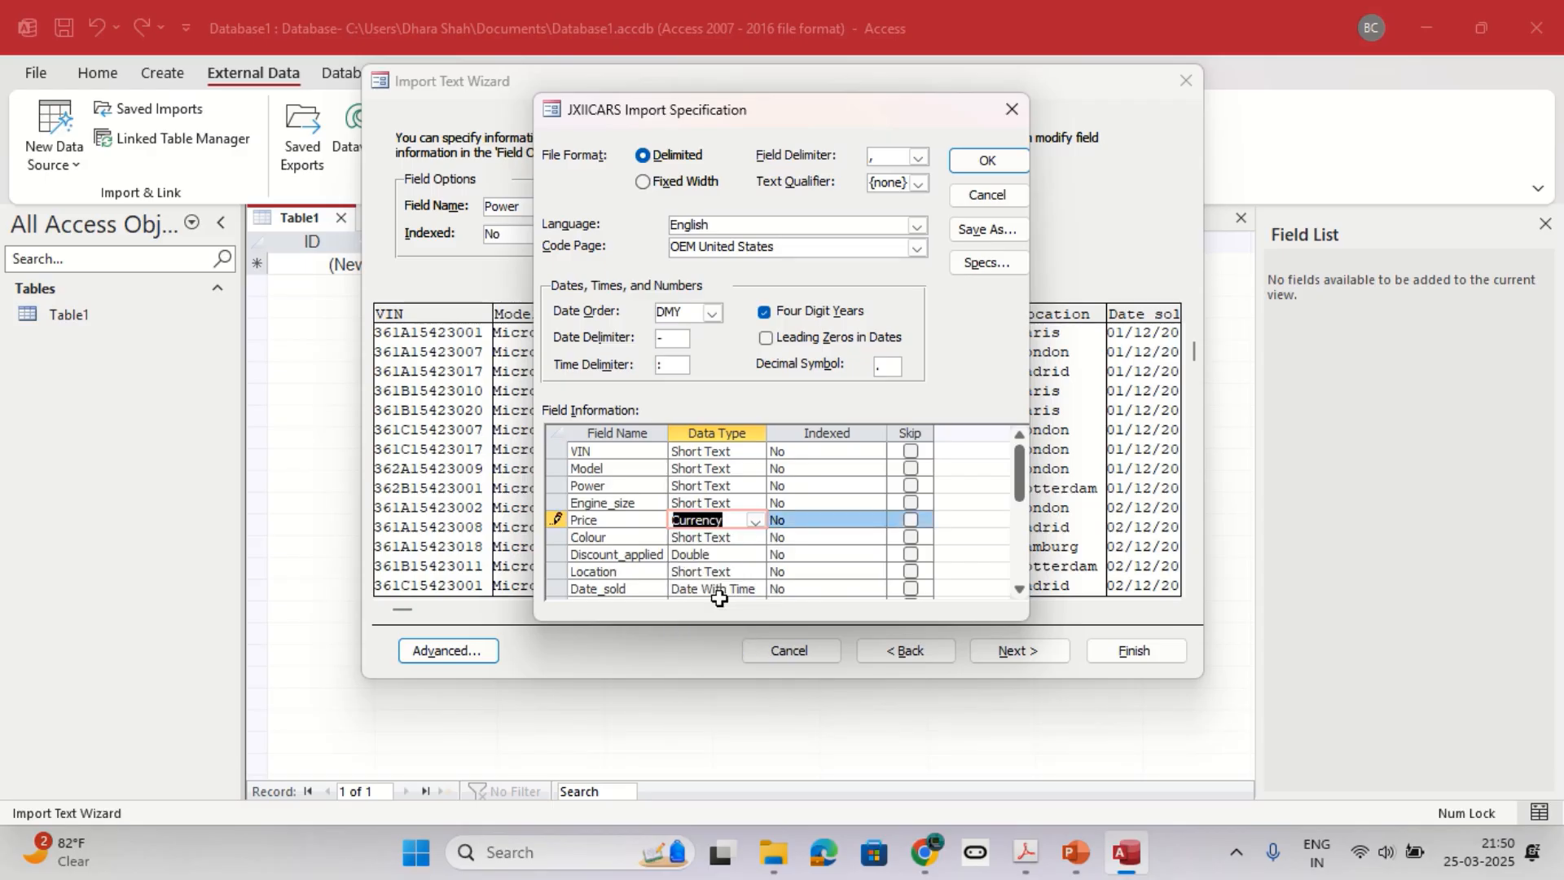
Compare the data types of Colour, Discount_applied and the fields below them in the import specification with the practice sheet.
key(alt+Tab)
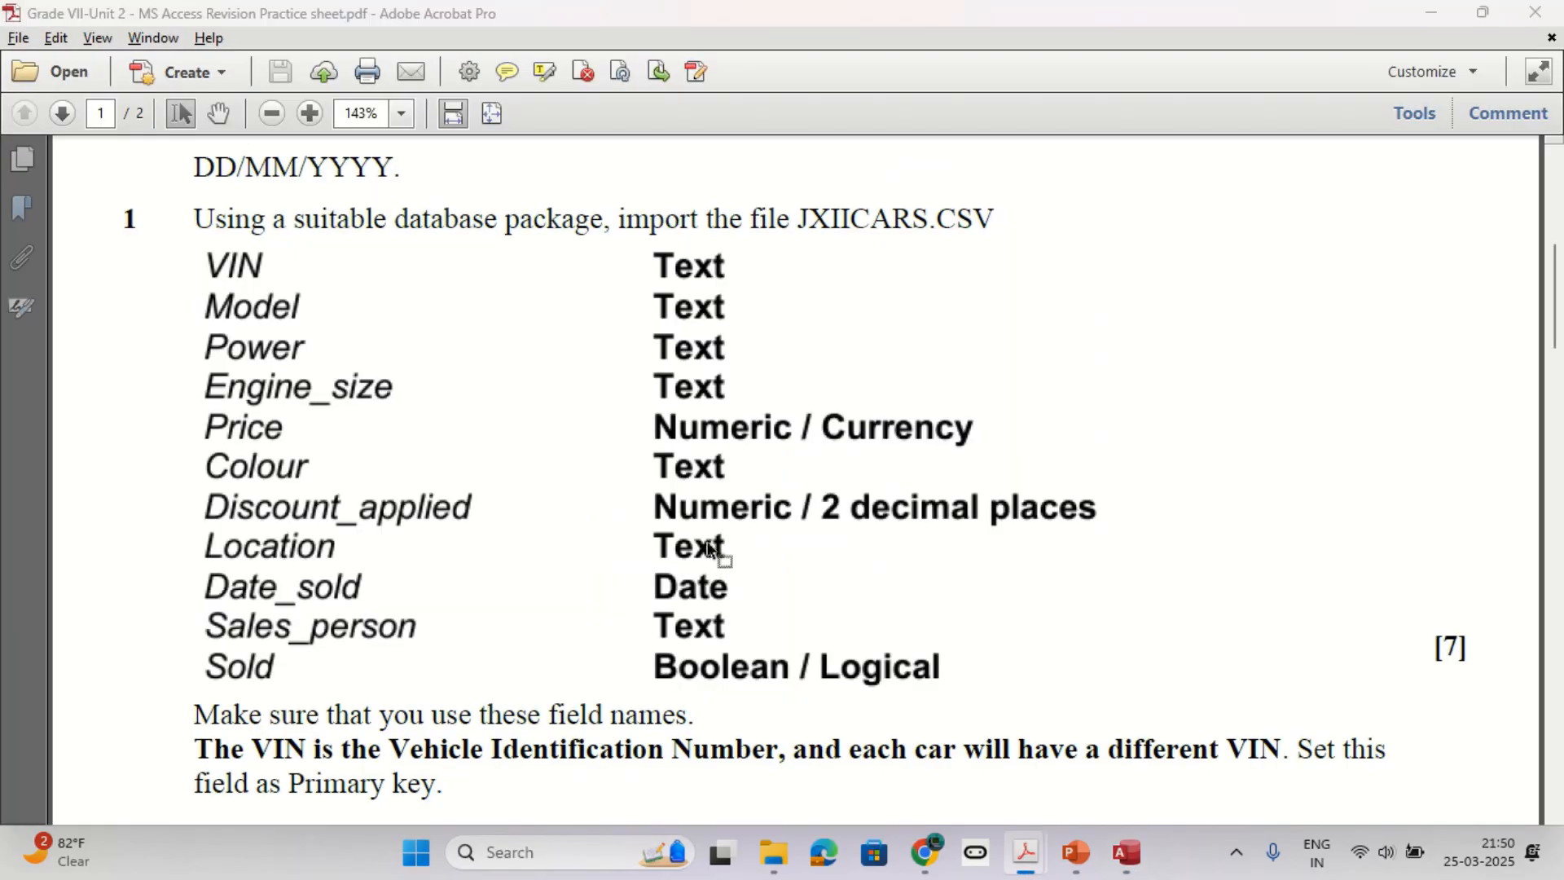
key(alt+Tab)
click(719, 537)
key(alt+Tab)
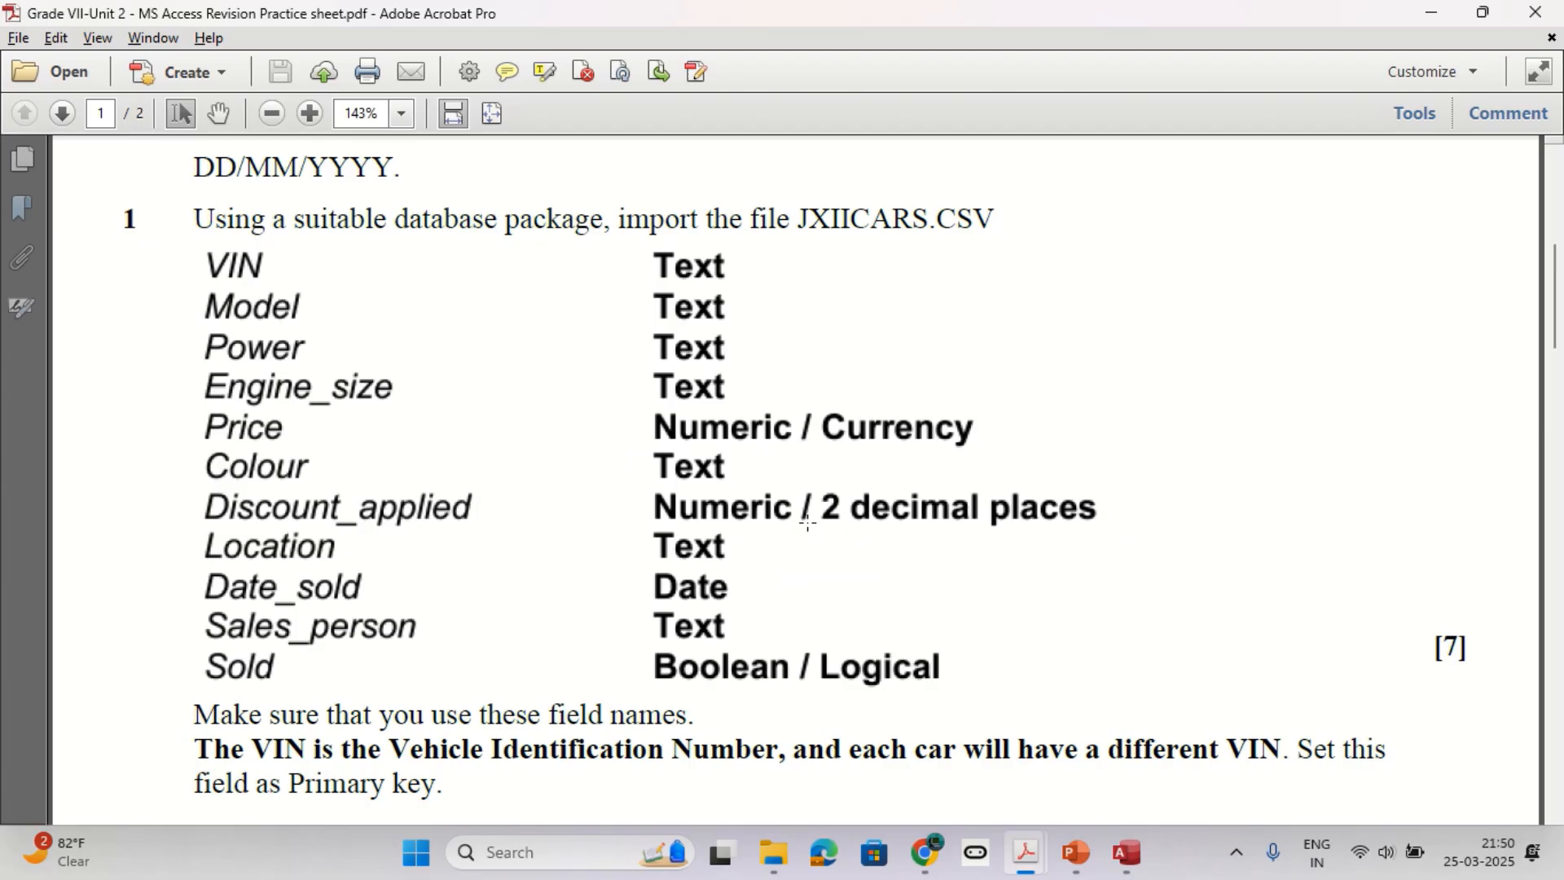
key(alt+Tab)
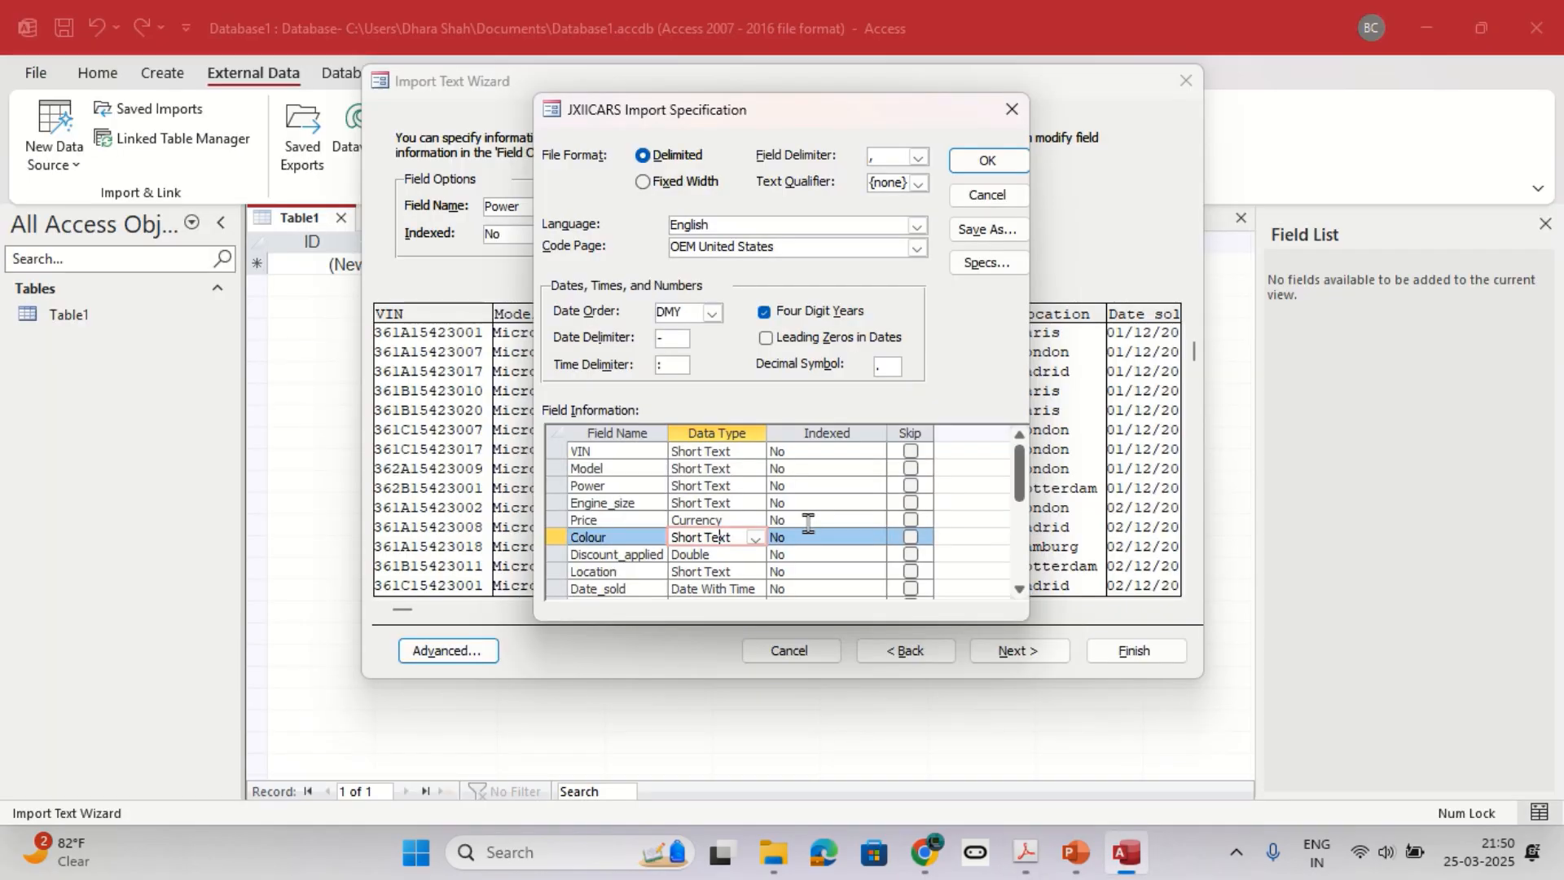
click(720, 553)
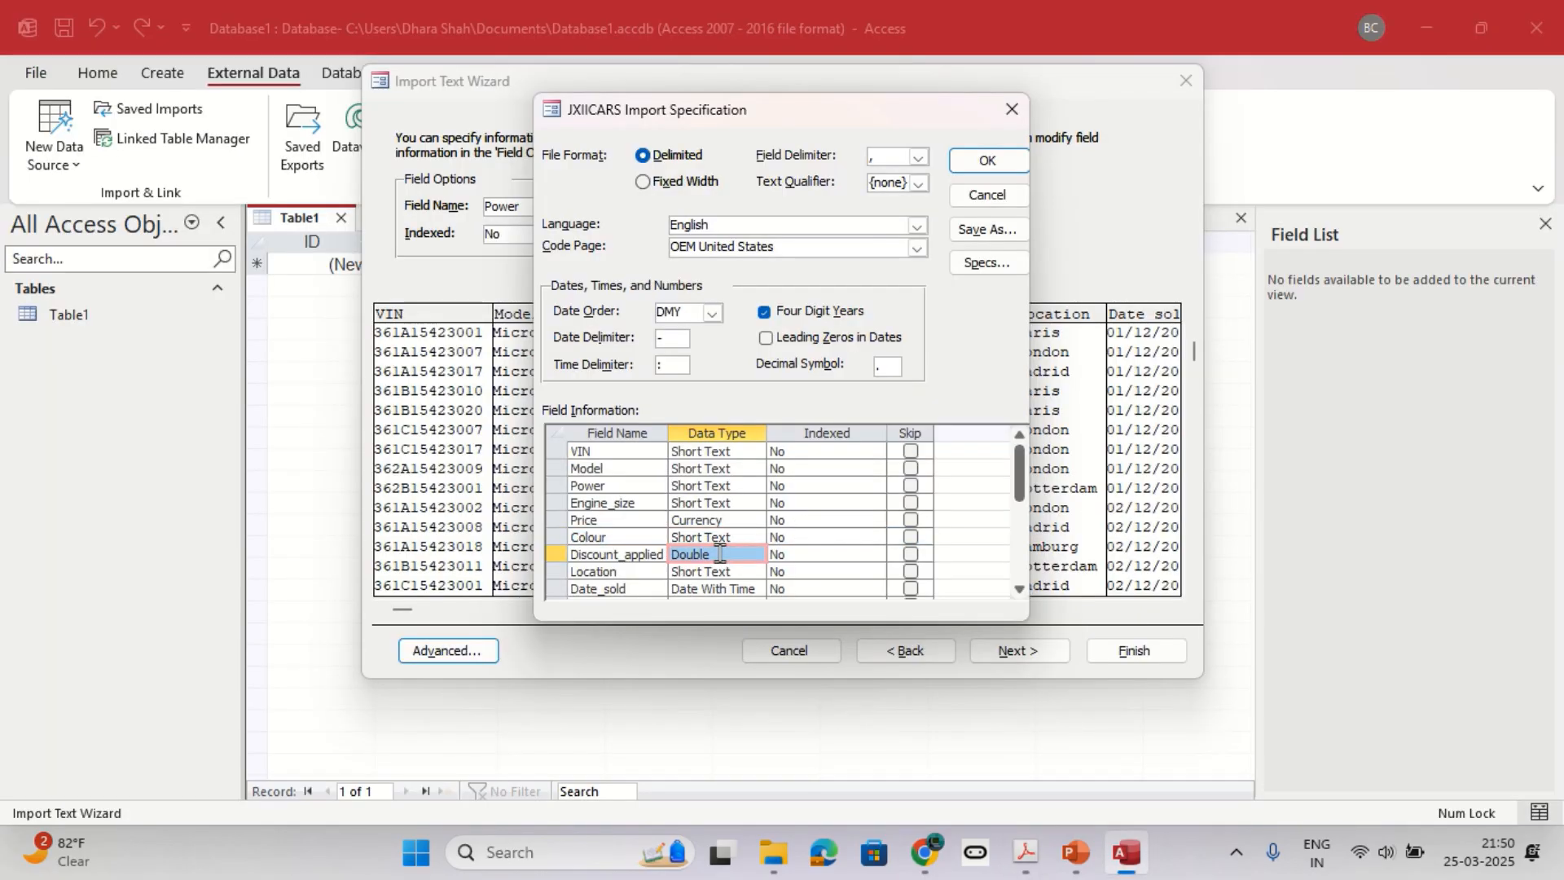
scroll(720, 554, down, 2)
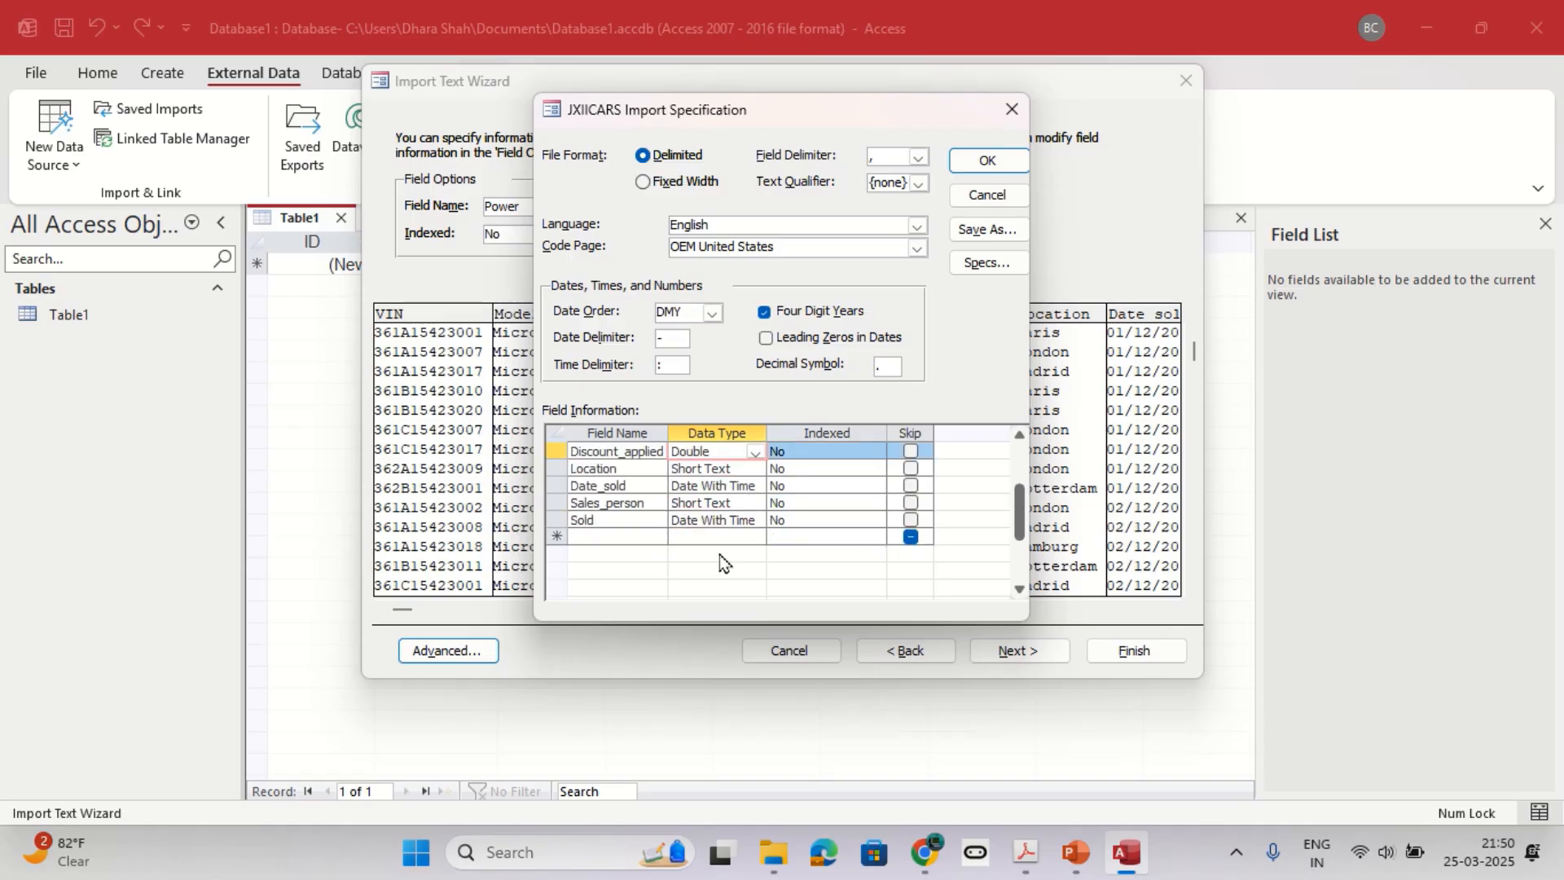
key(alt+Tab)
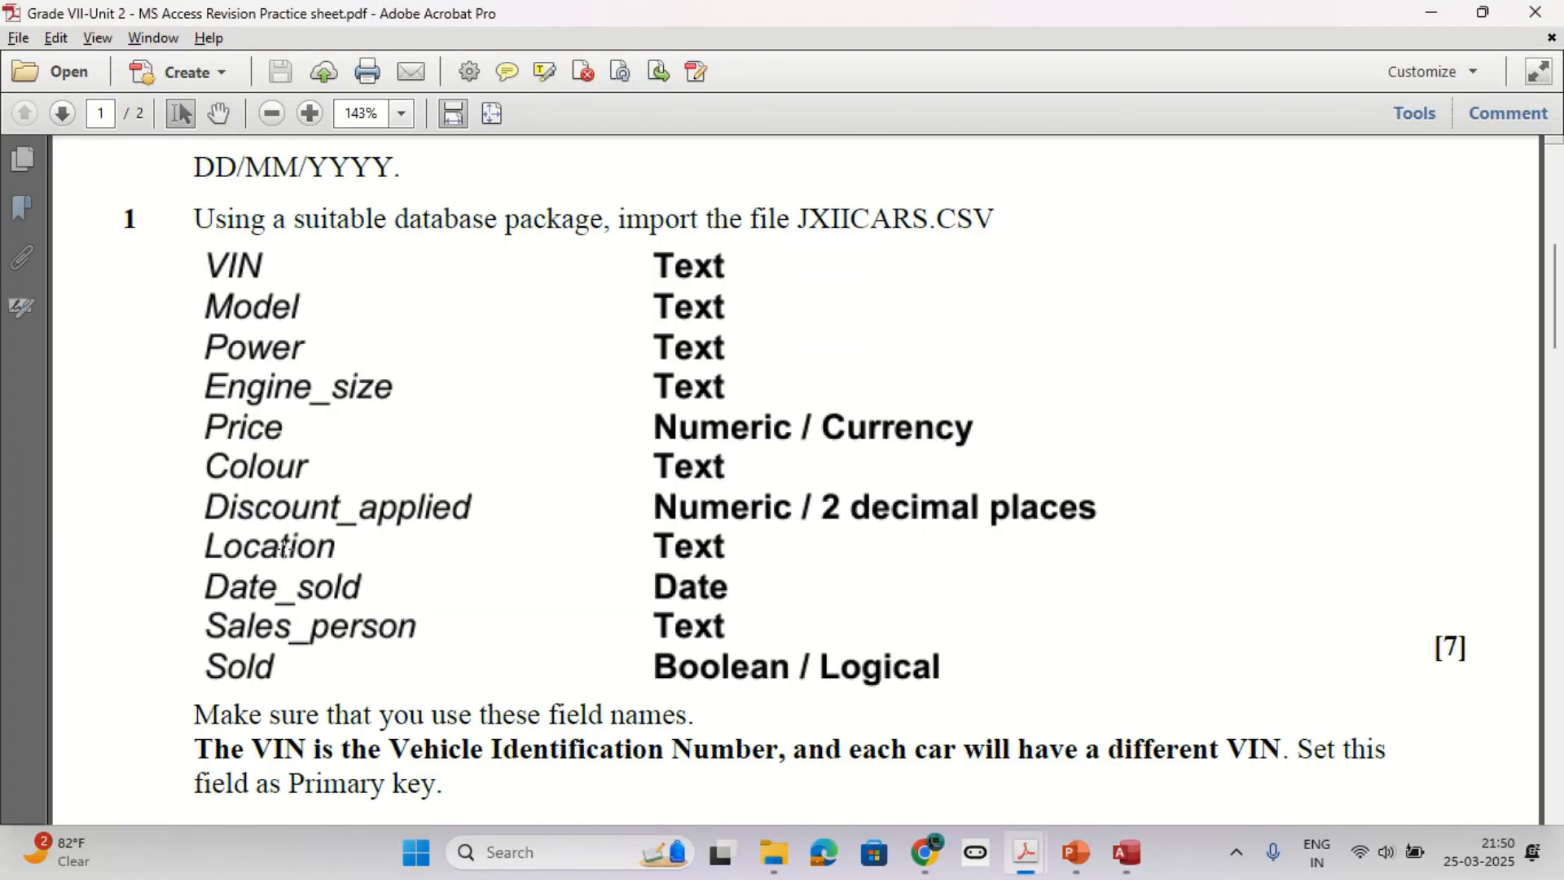
key(alt+Tab)
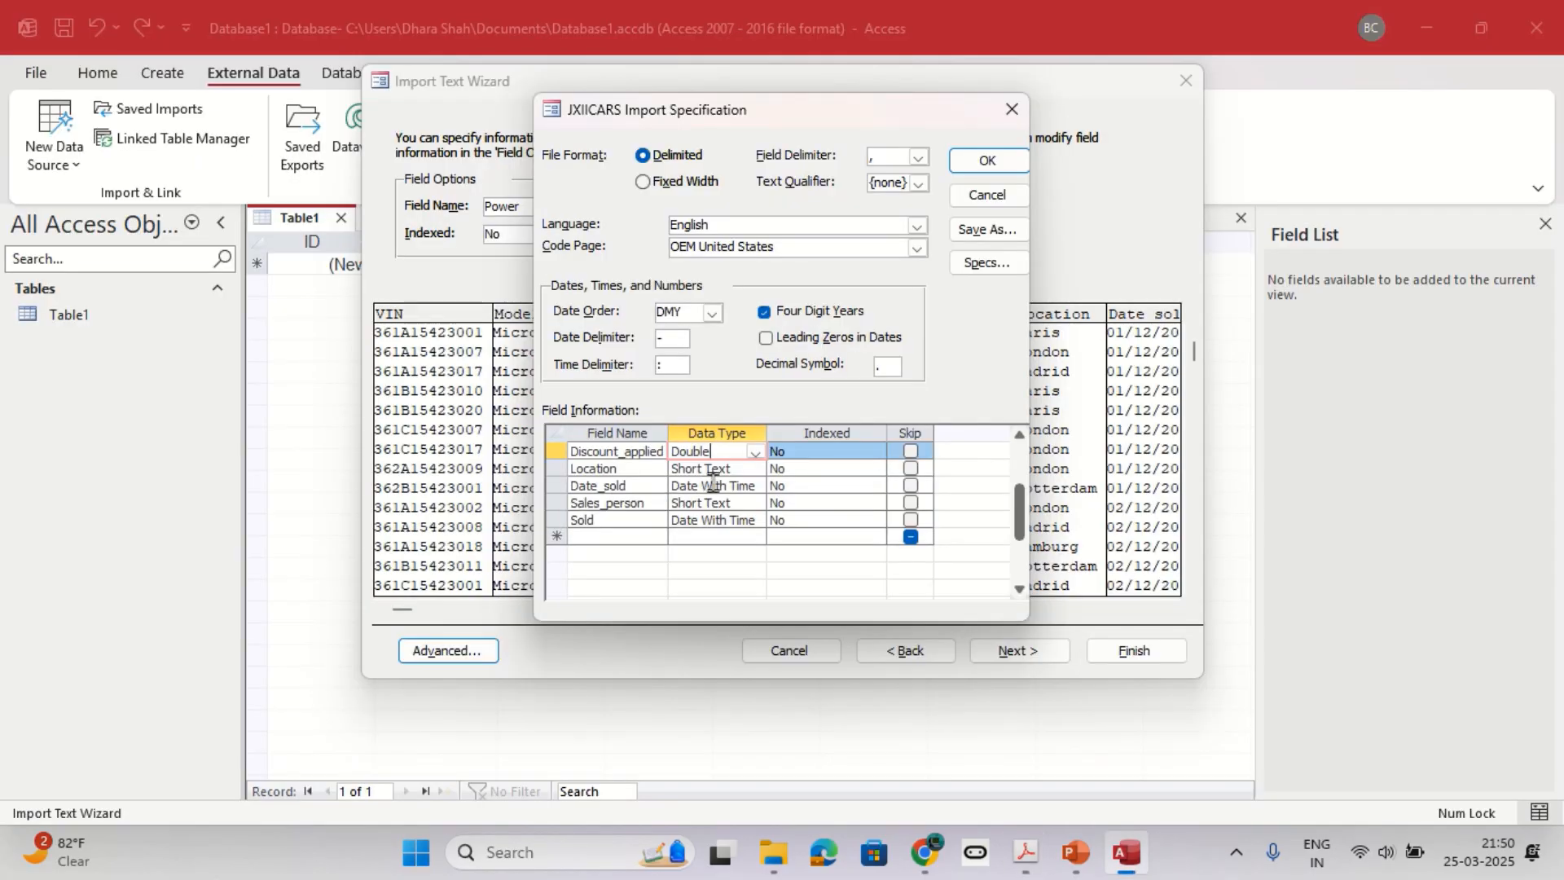
key(alt+Tab)
Set the Sold field's data type to Yes/No as the practice sheet requires and accept the import specification.
key(alt+Tab)
click(613, 522)
click(701, 521)
key(alt+Tab)
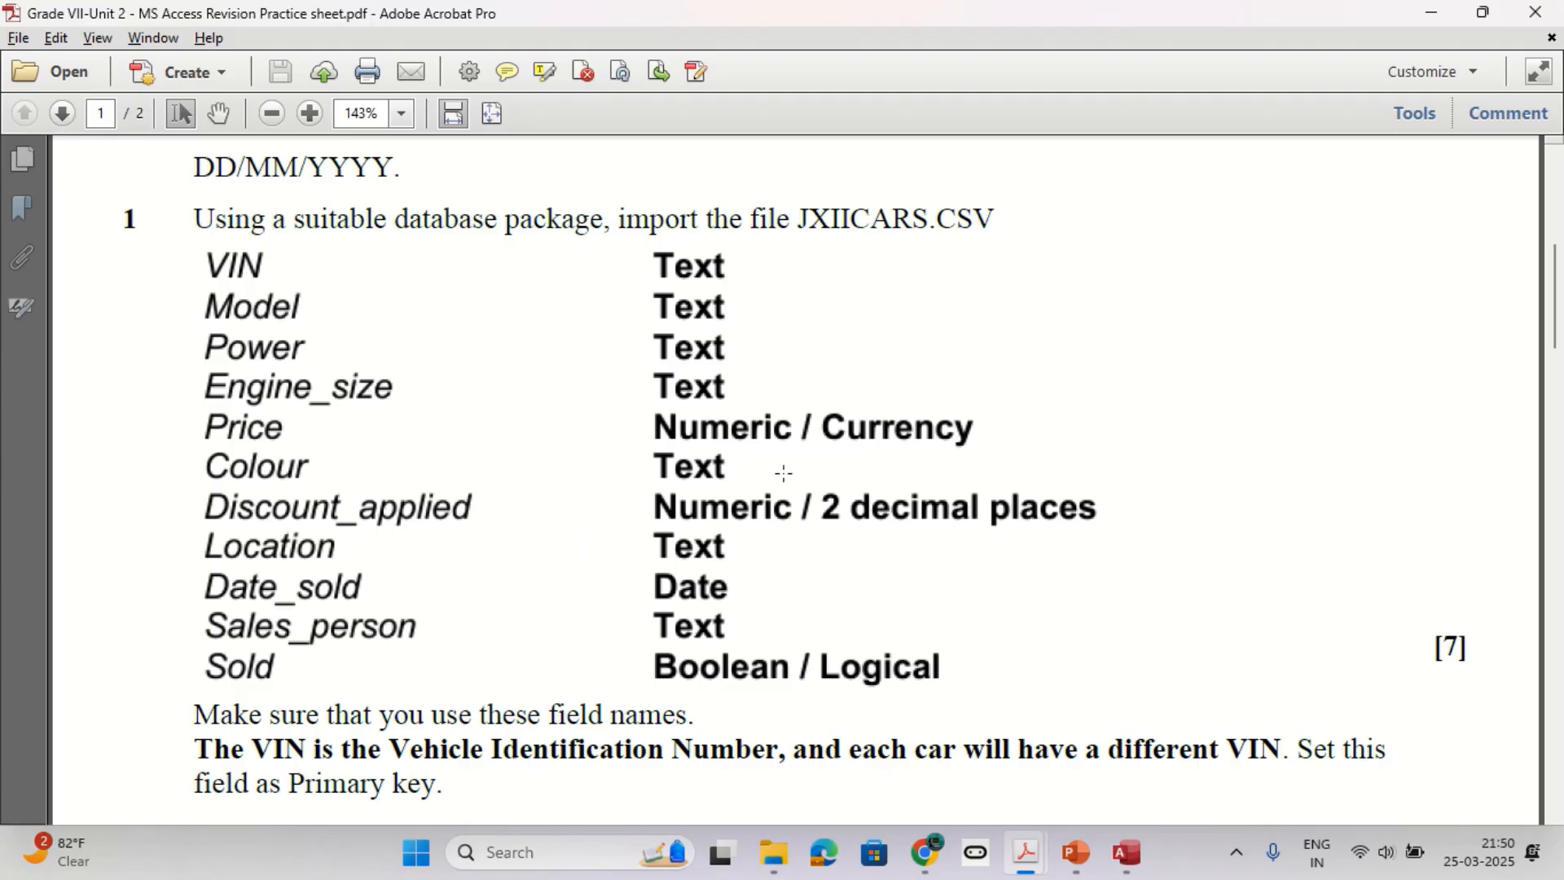
key(alt+Tab)
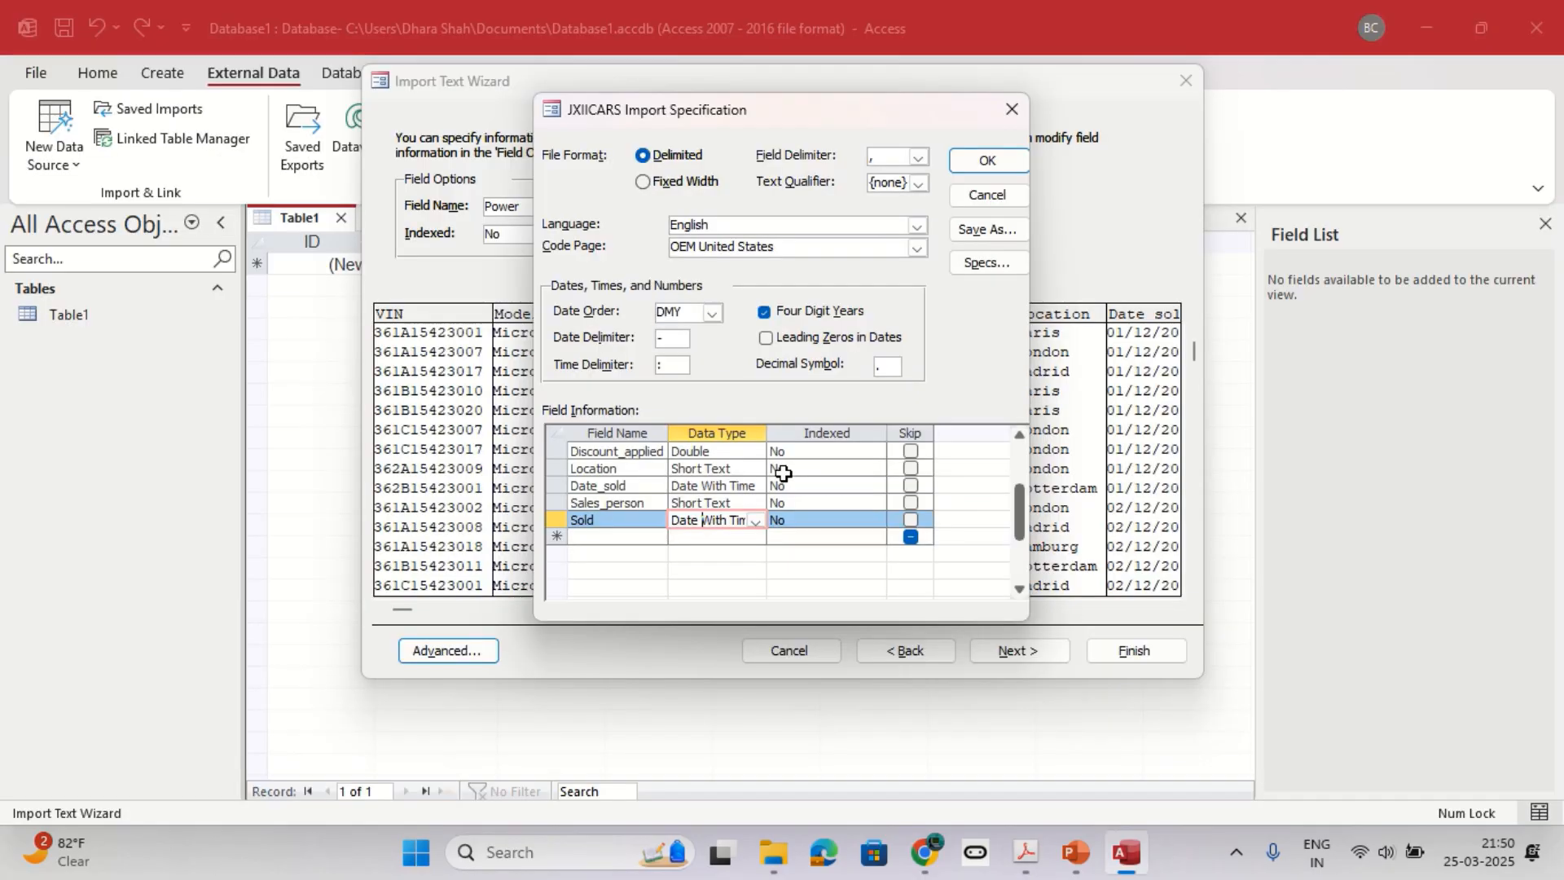
click(756, 521)
click(743, 539)
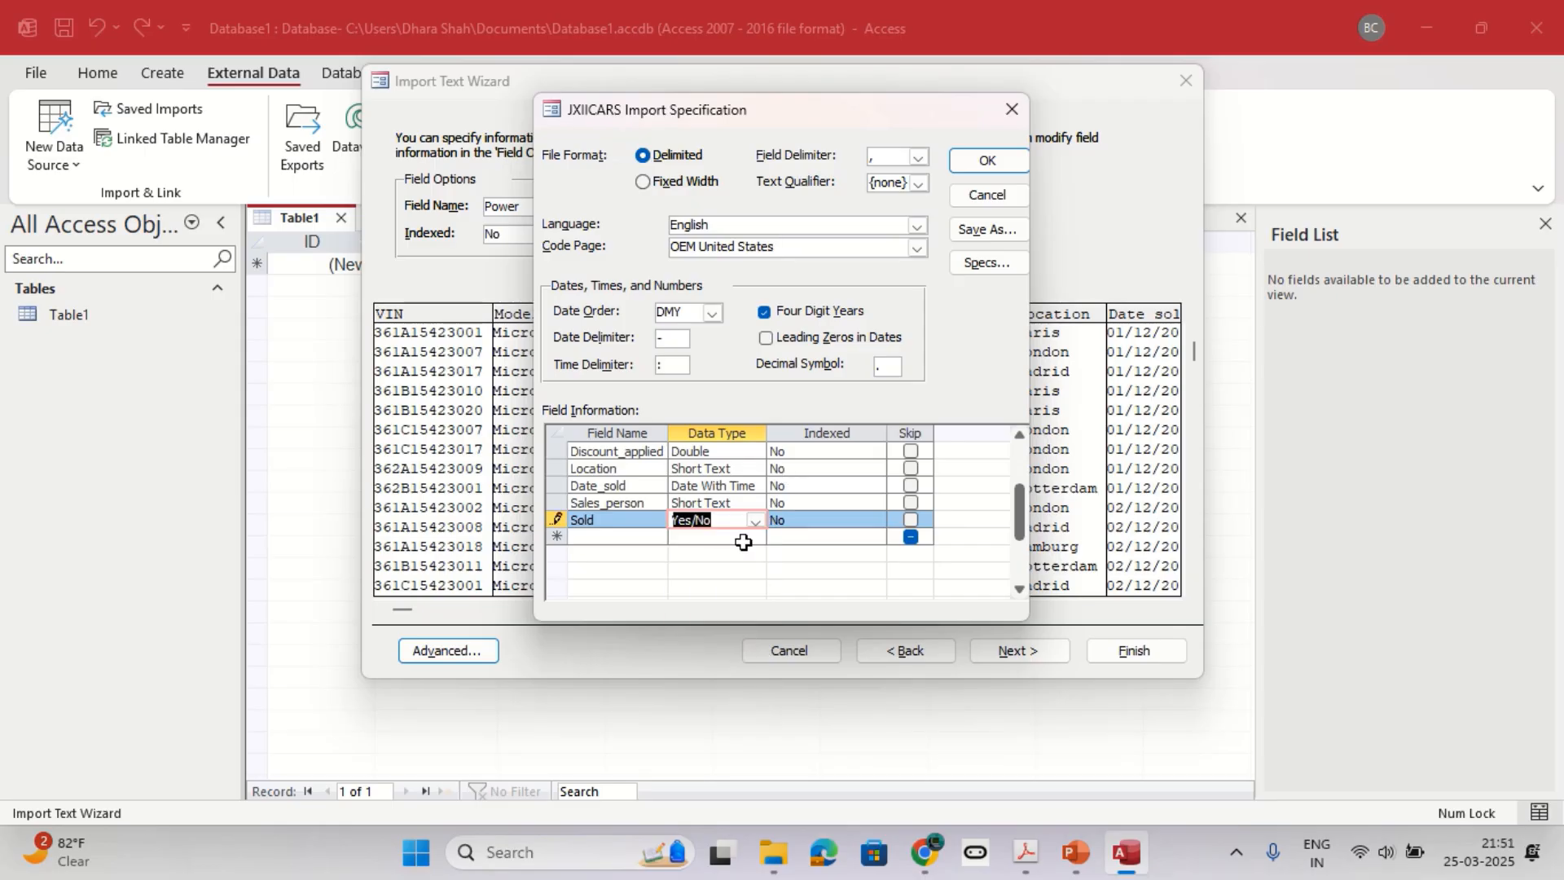
click(987, 162)
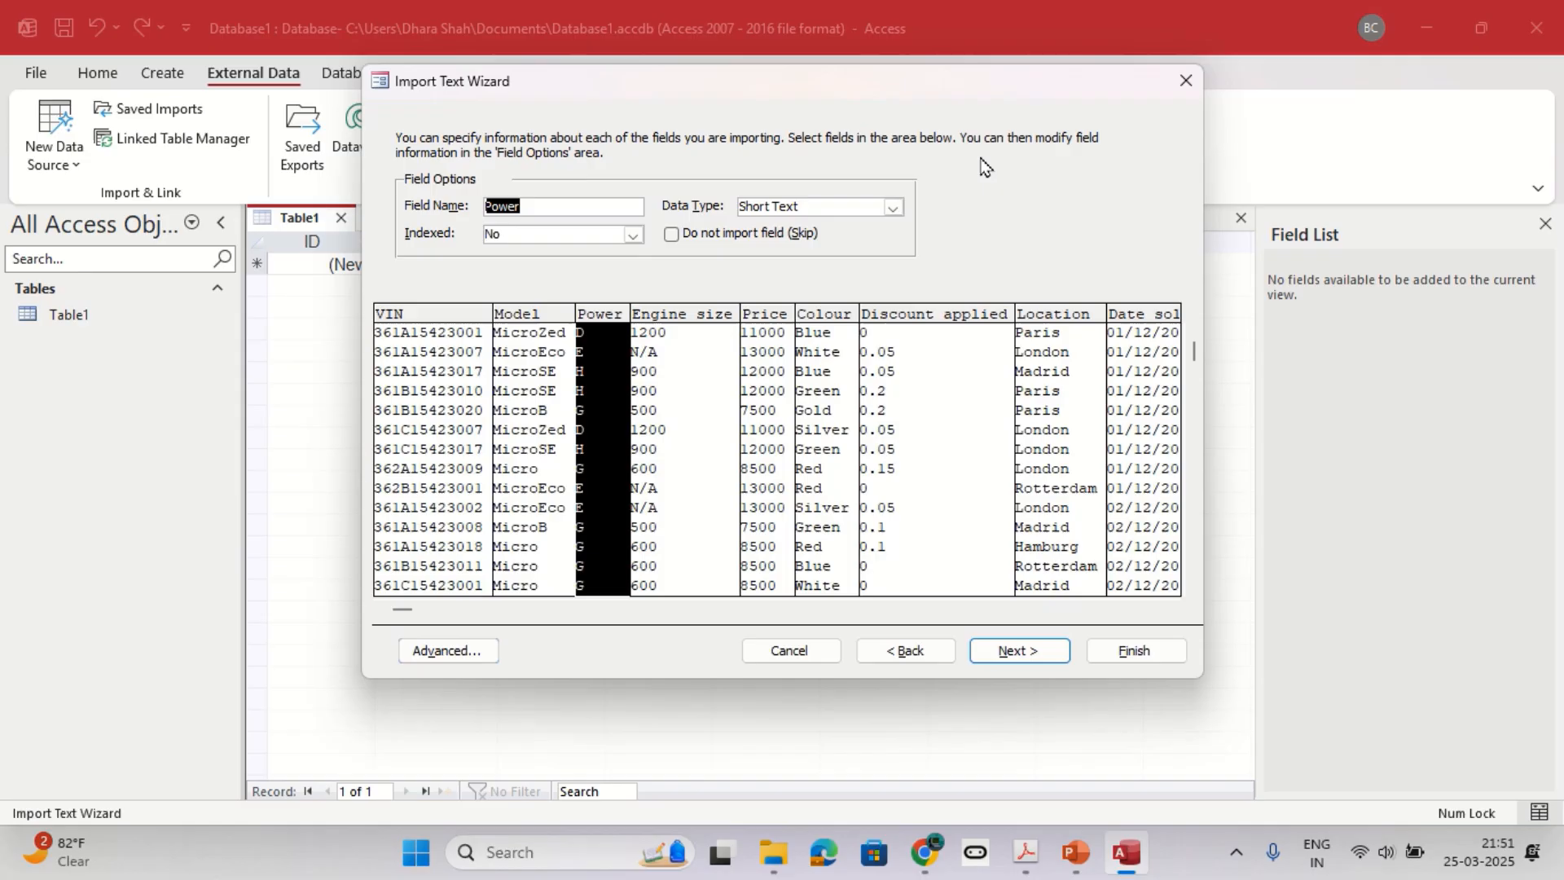
Look up the required Date_sold format in the practice sheet and return to the import wizard.
key(alt+Tab)
scroll(860, 444, up, 1)
scroll(860, 444, up, 1)
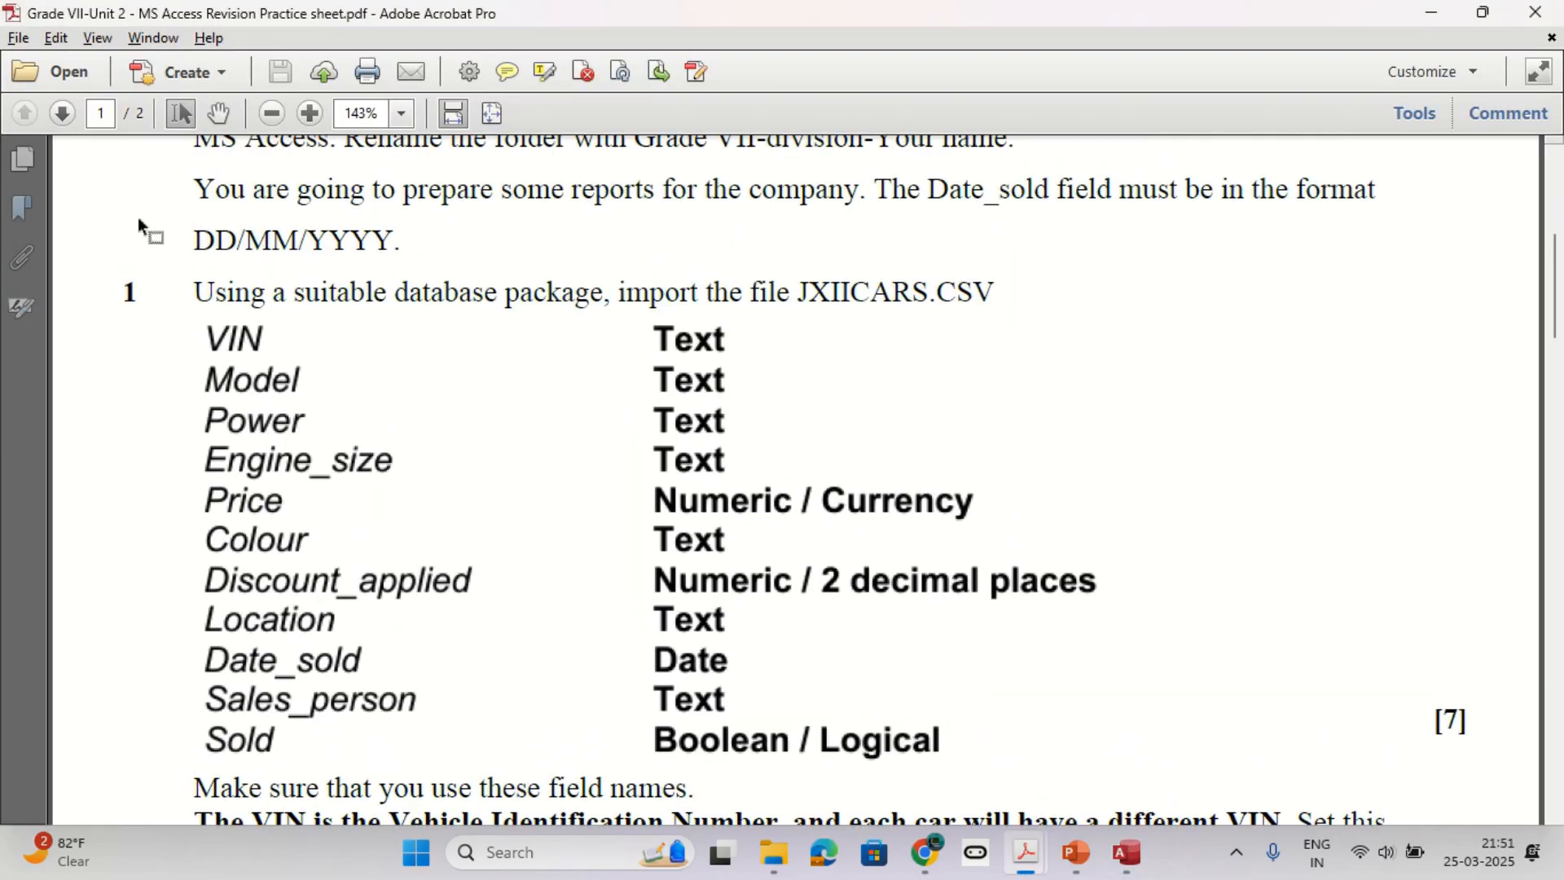
drag(195, 240, 490, 237)
key(alt+Tab)
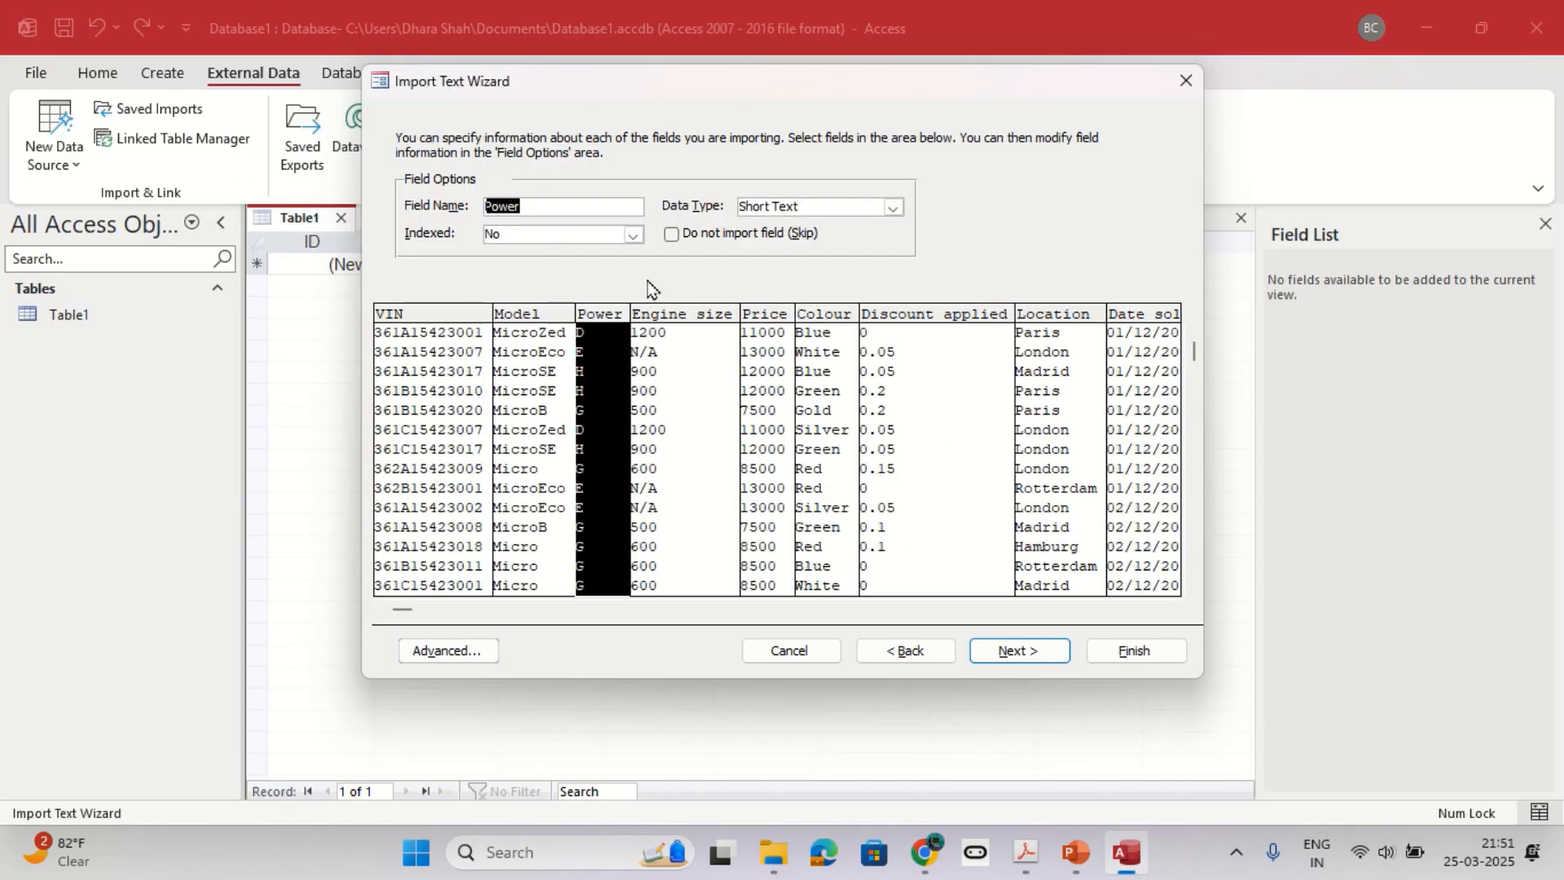
Keep DMY as the date order in the advanced import specification, accept it, and continue to the primary key options.
click(450, 651)
click(697, 307)
click(711, 316)
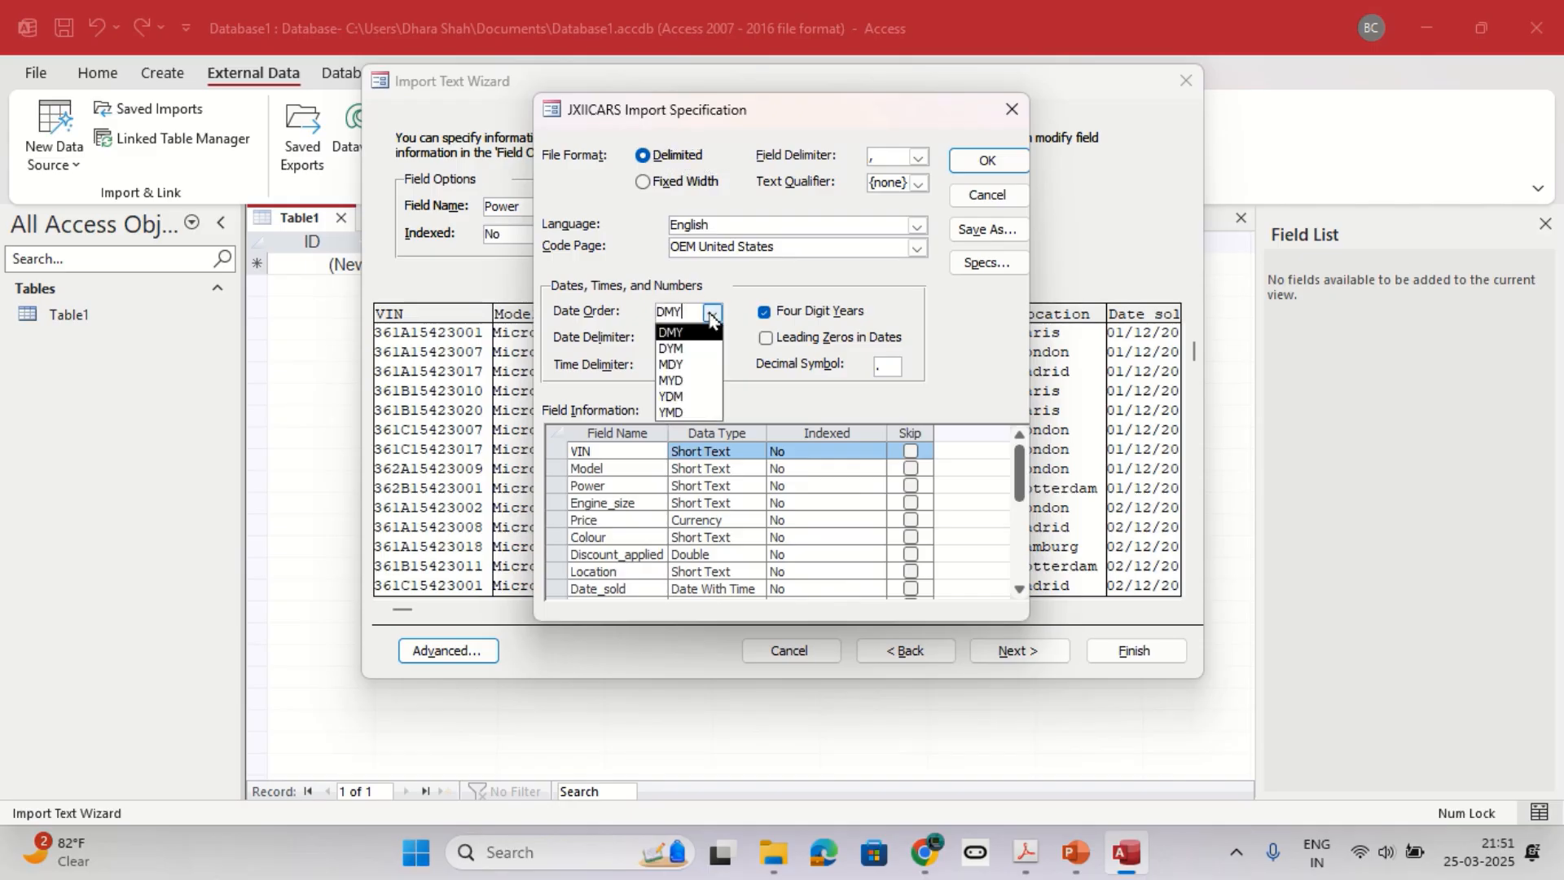
click(987, 161)
click(987, 160)
click(1018, 651)
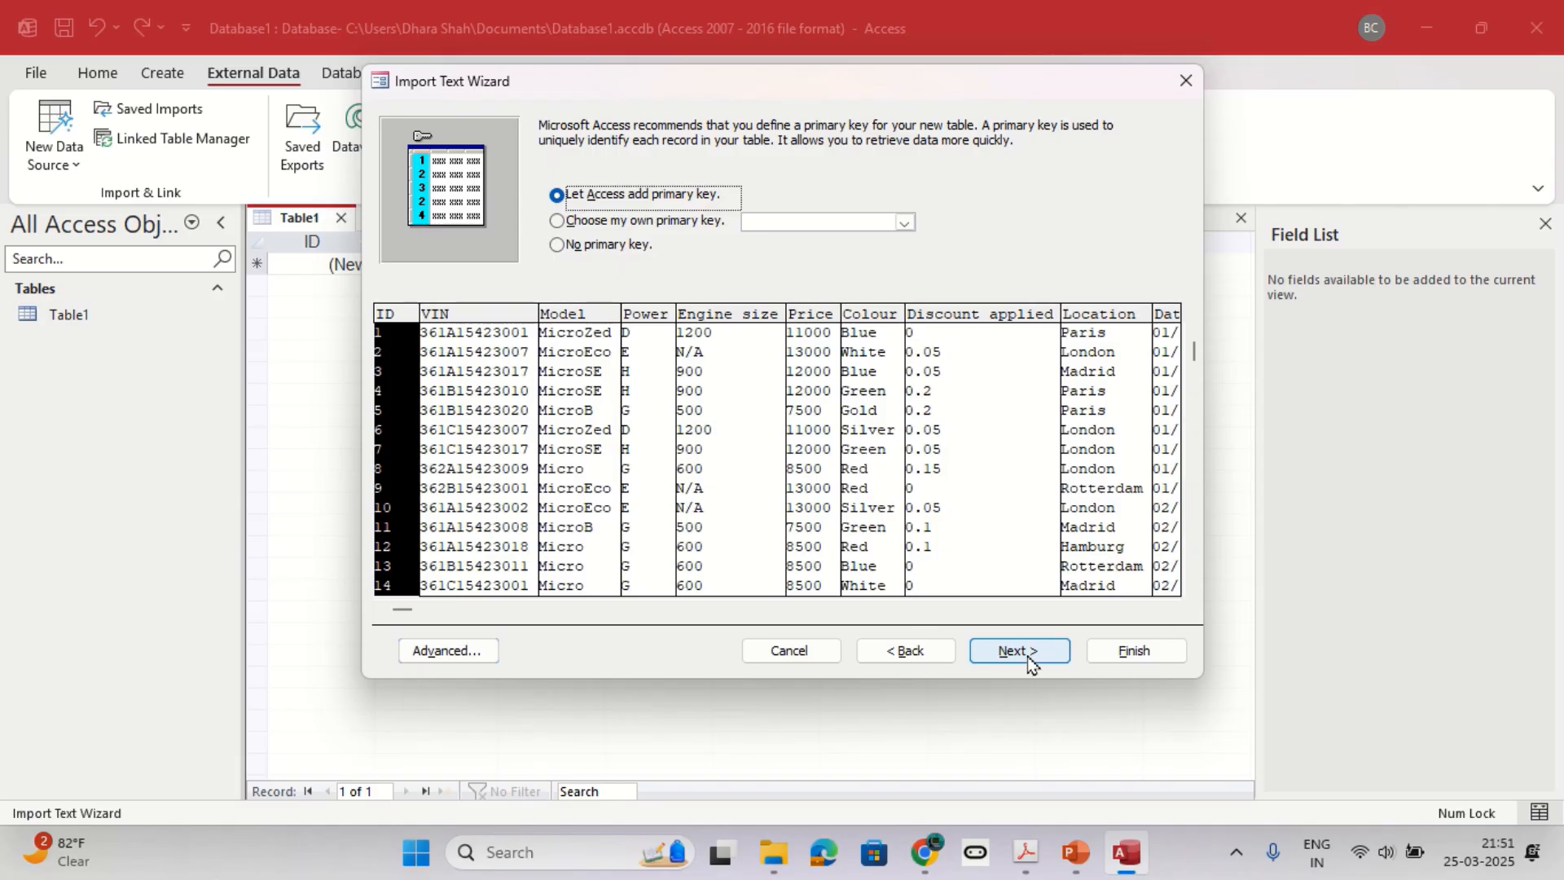
Look up the primary key requirement in the practice sheet and return to the import wizard.
key(alt+Tab)
scroll(1027, 654, down, 3)
scroll(772, 627, down, 1)
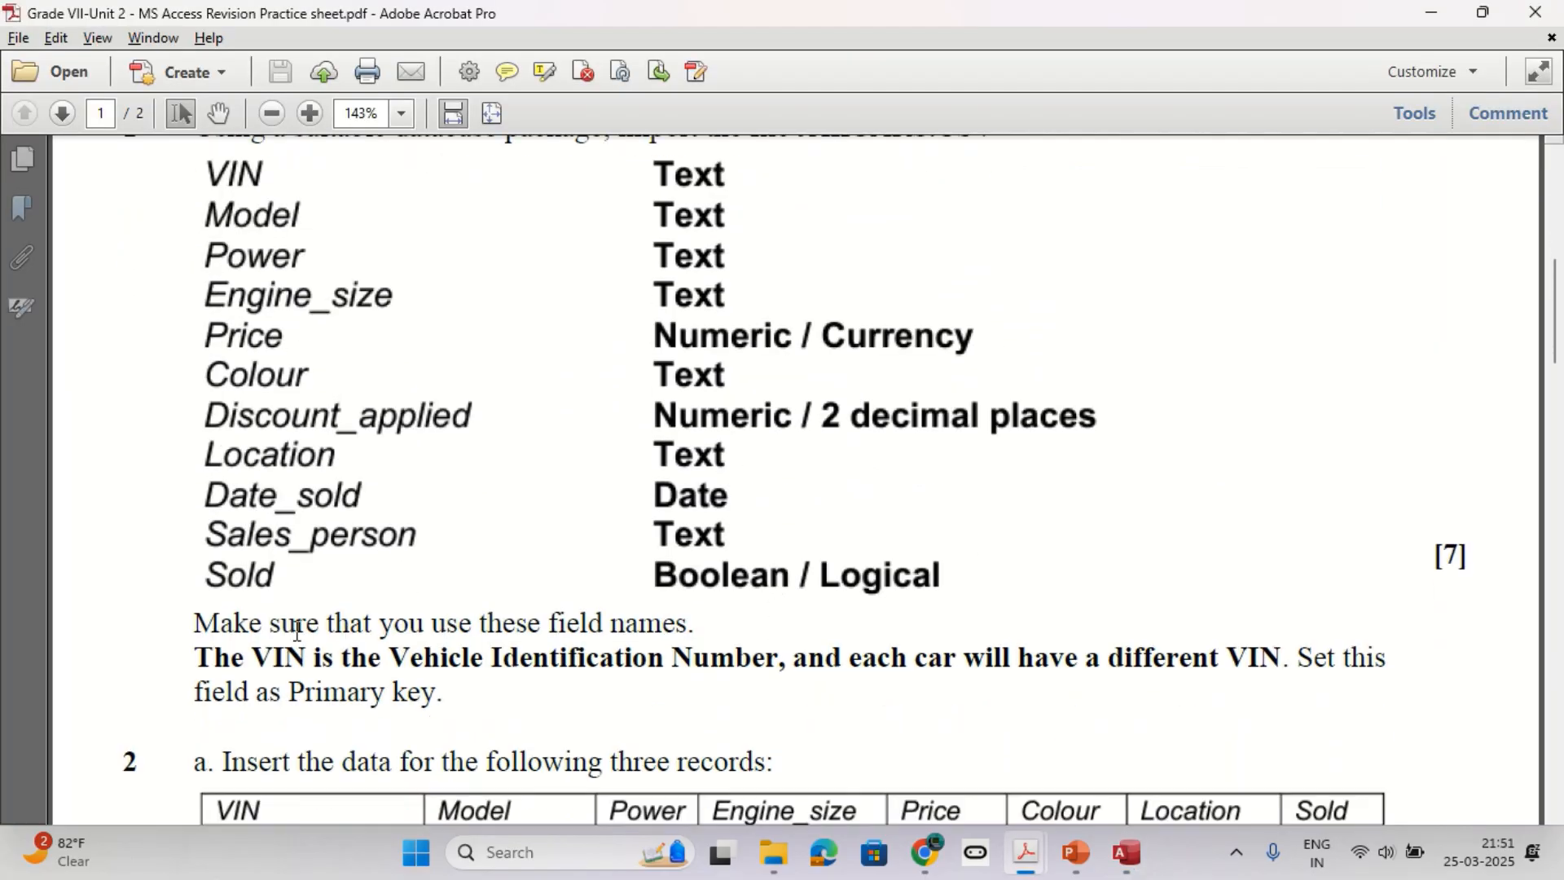
drag(198, 636, 1287, 667)
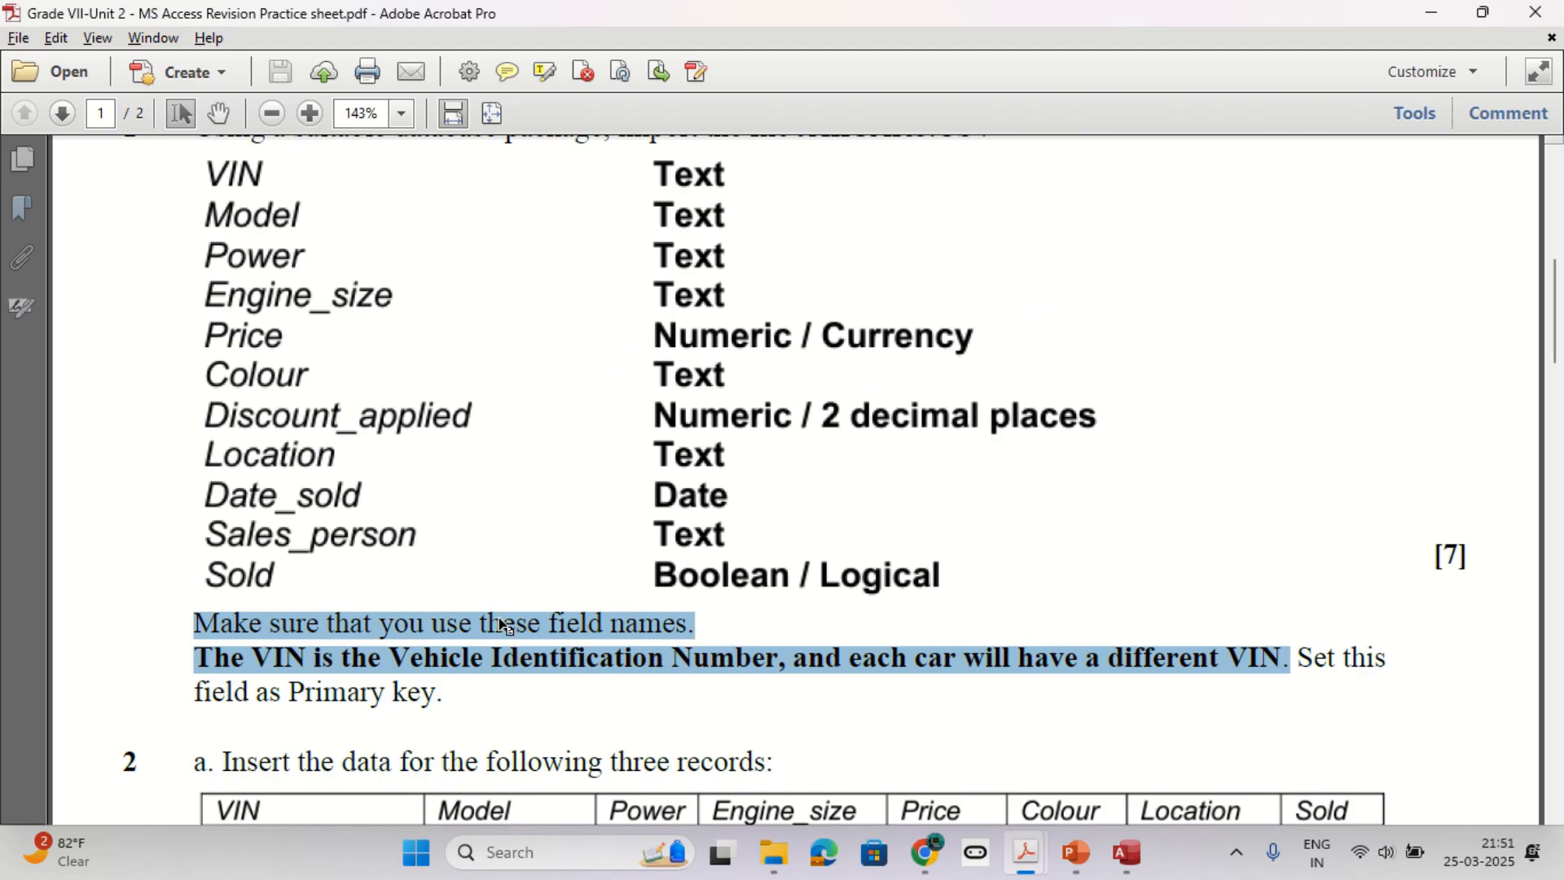
click(352, 656)
key(alt+Tab)
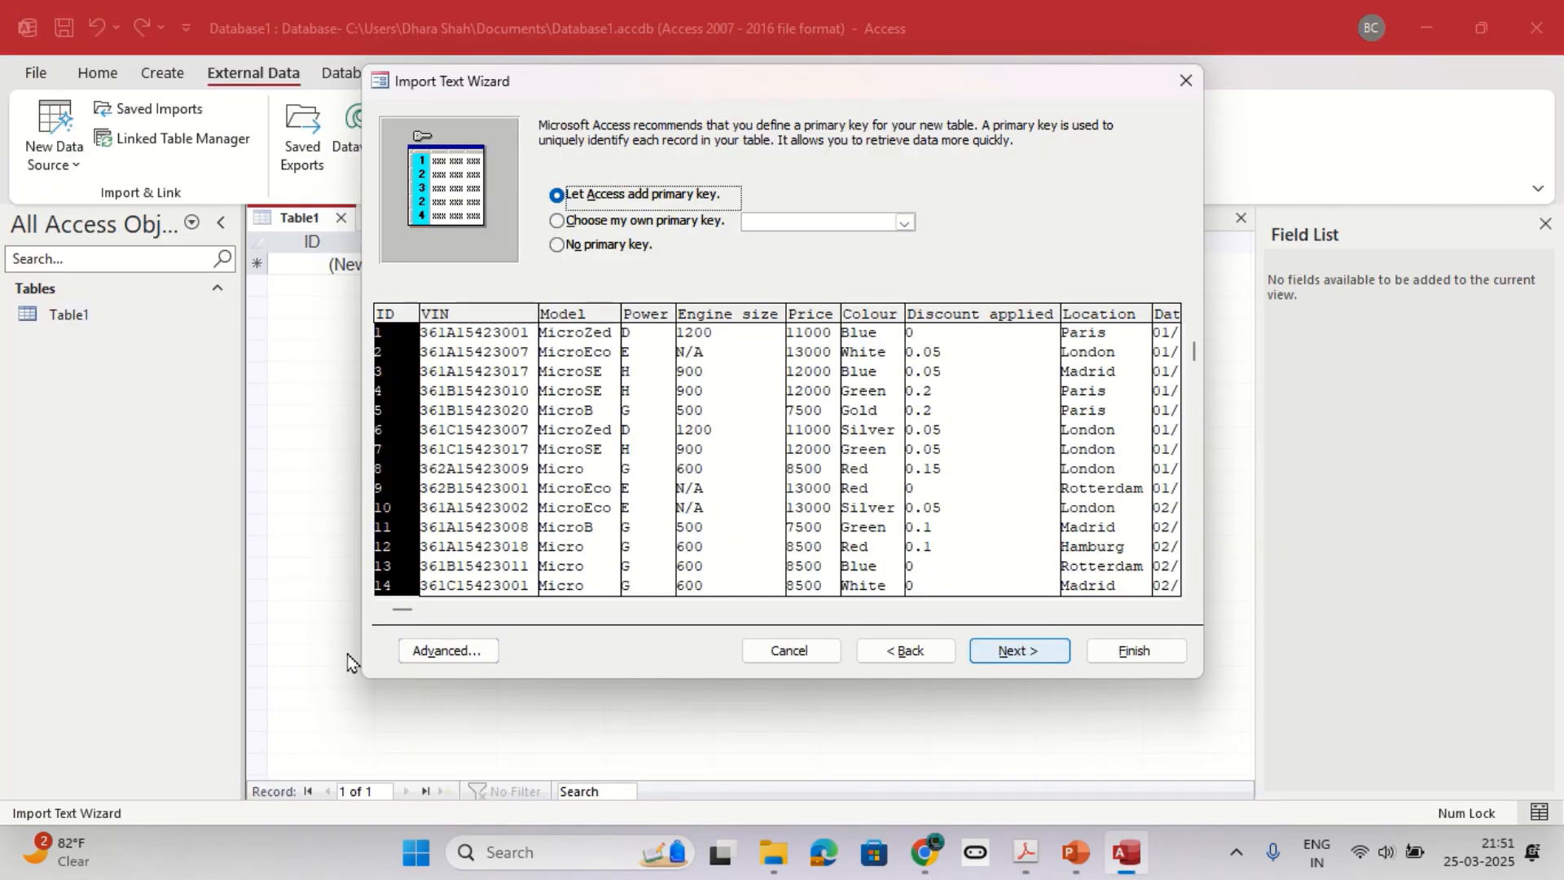
key(alt+Tab)
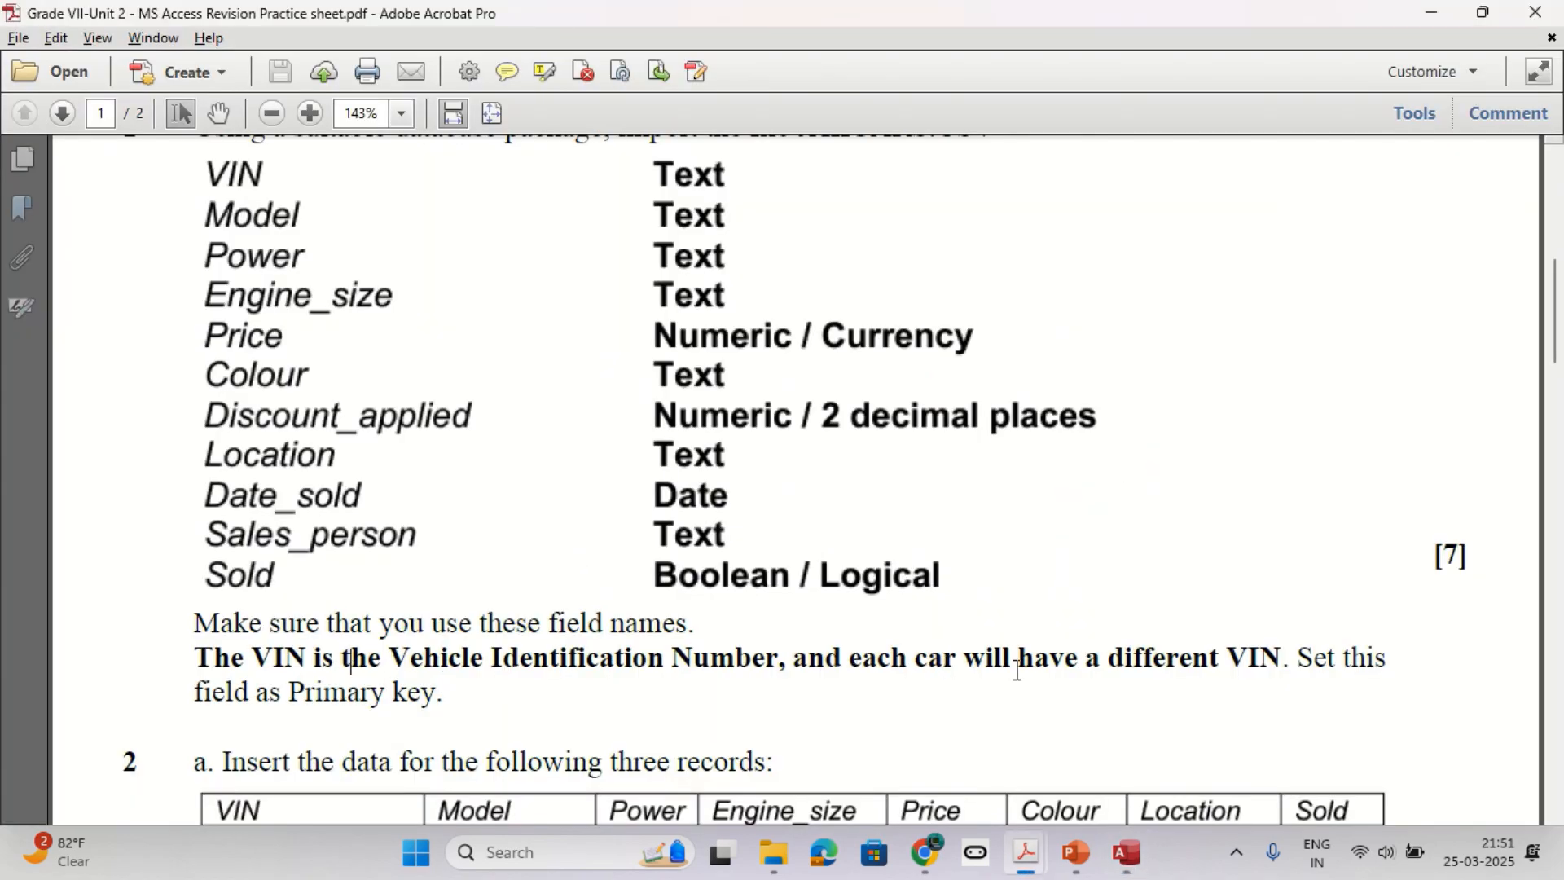
key(alt+Tab)
Choose VIN as the new table's own primary key and continue to the wizard's final page.
click(901, 220)
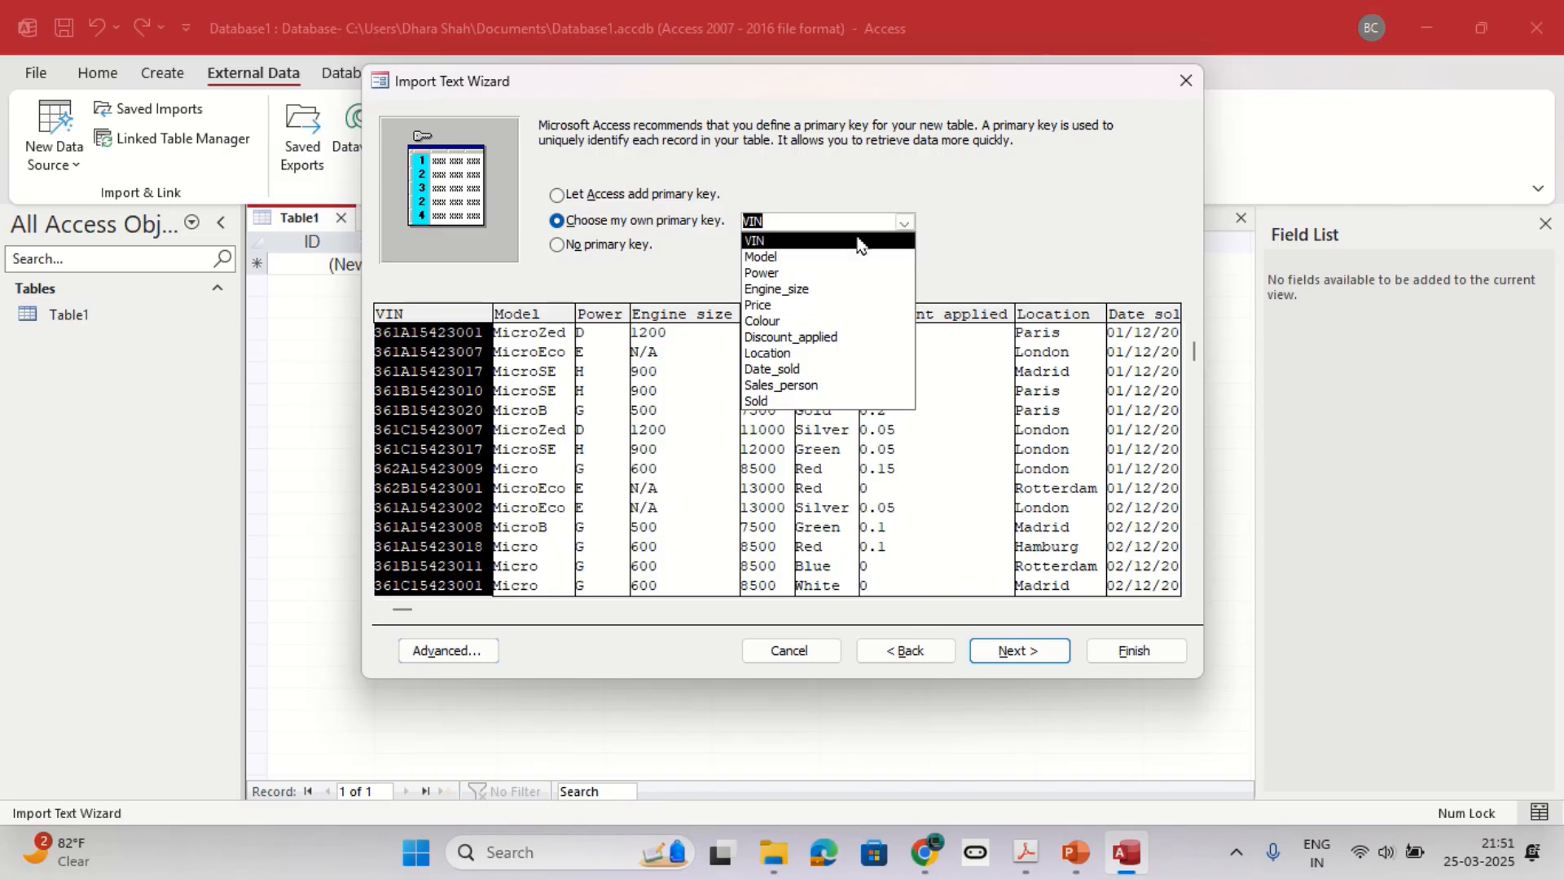
click(806, 241)
click(621, 229)
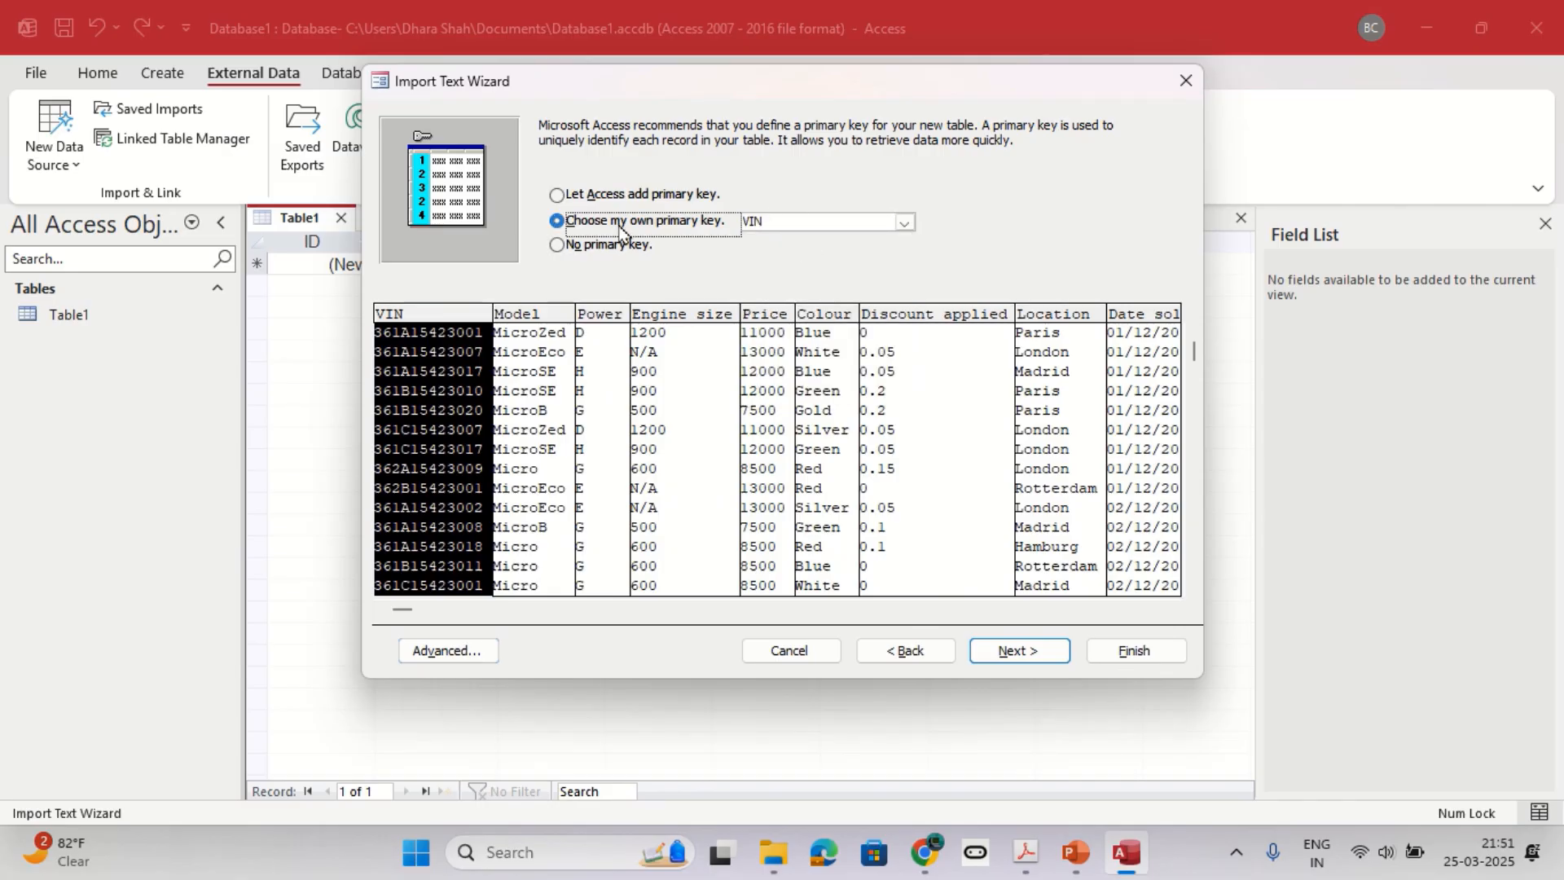
click(788, 223)
click(1040, 655)
Name the imported table Cars, finish the import and close the wizard without saving the import steps.
text(Cars)
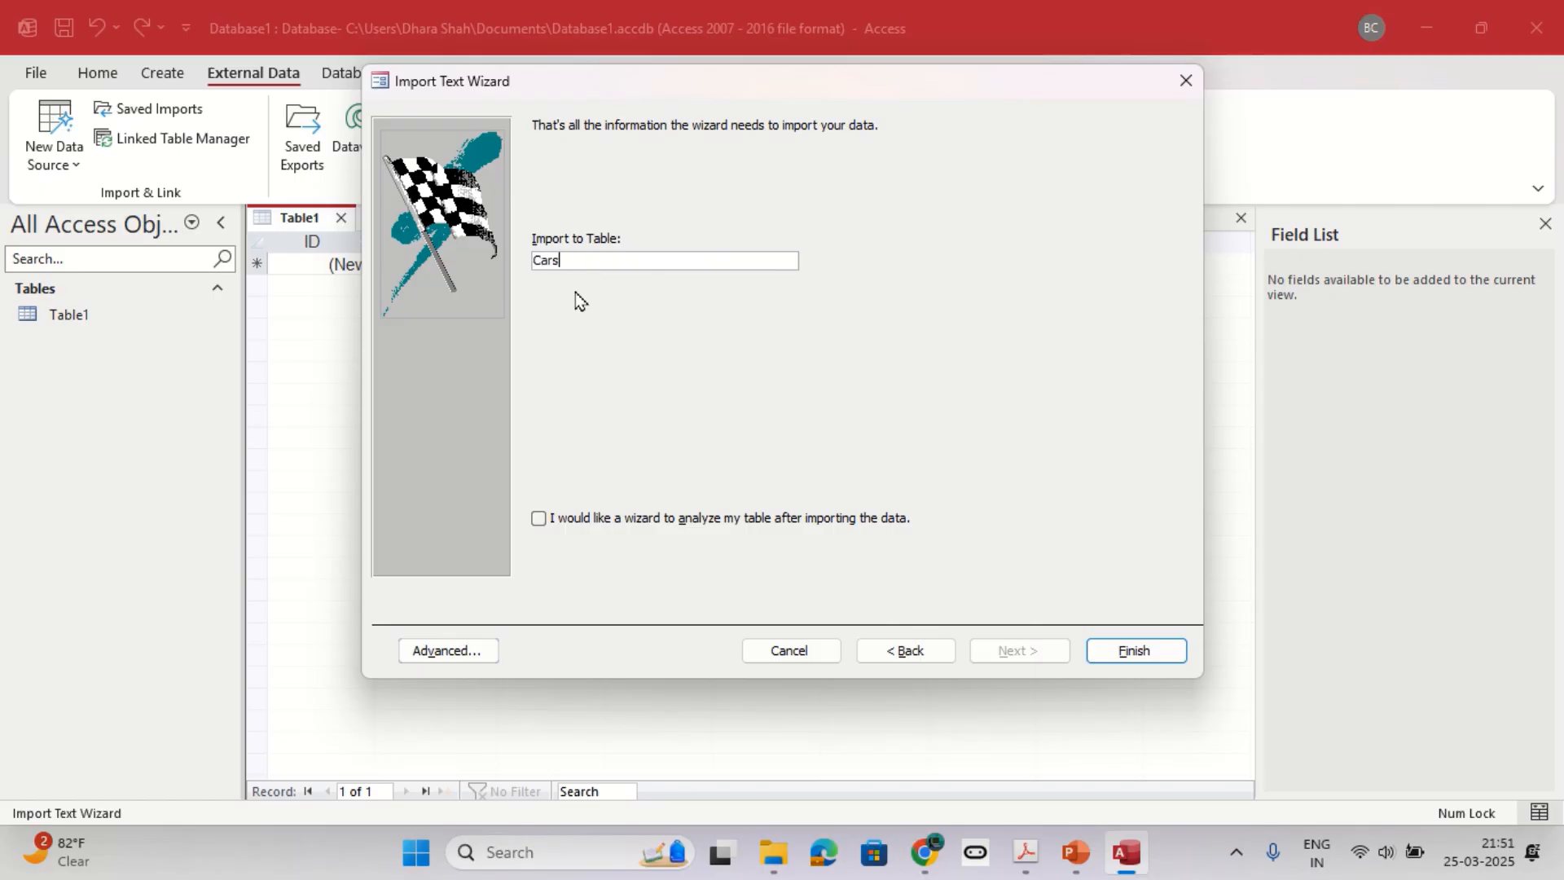
click(1138, 652)
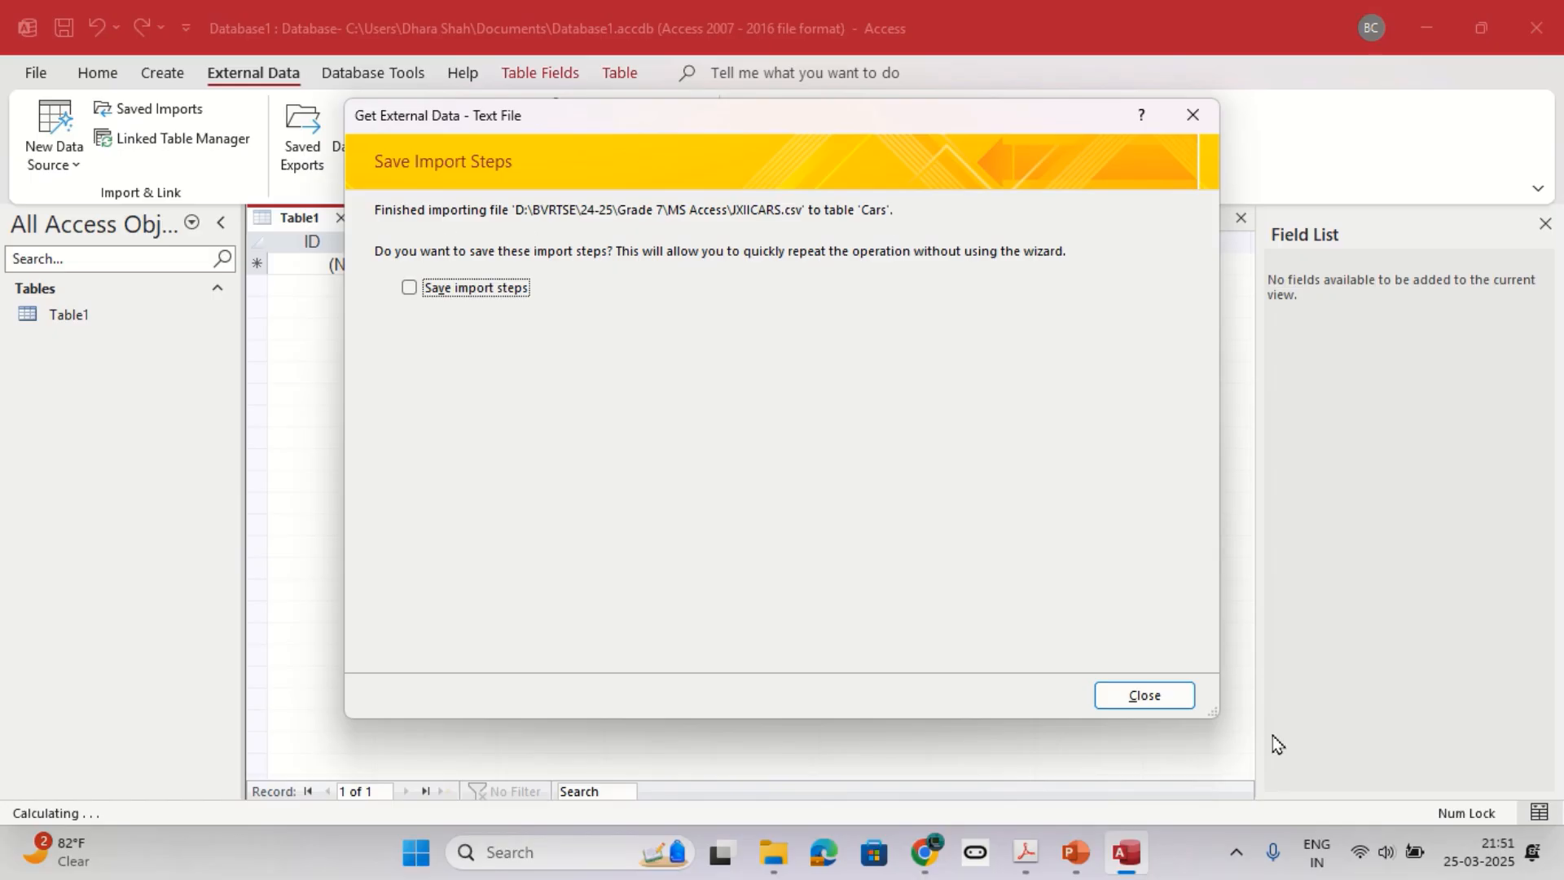
click(1150, 702)
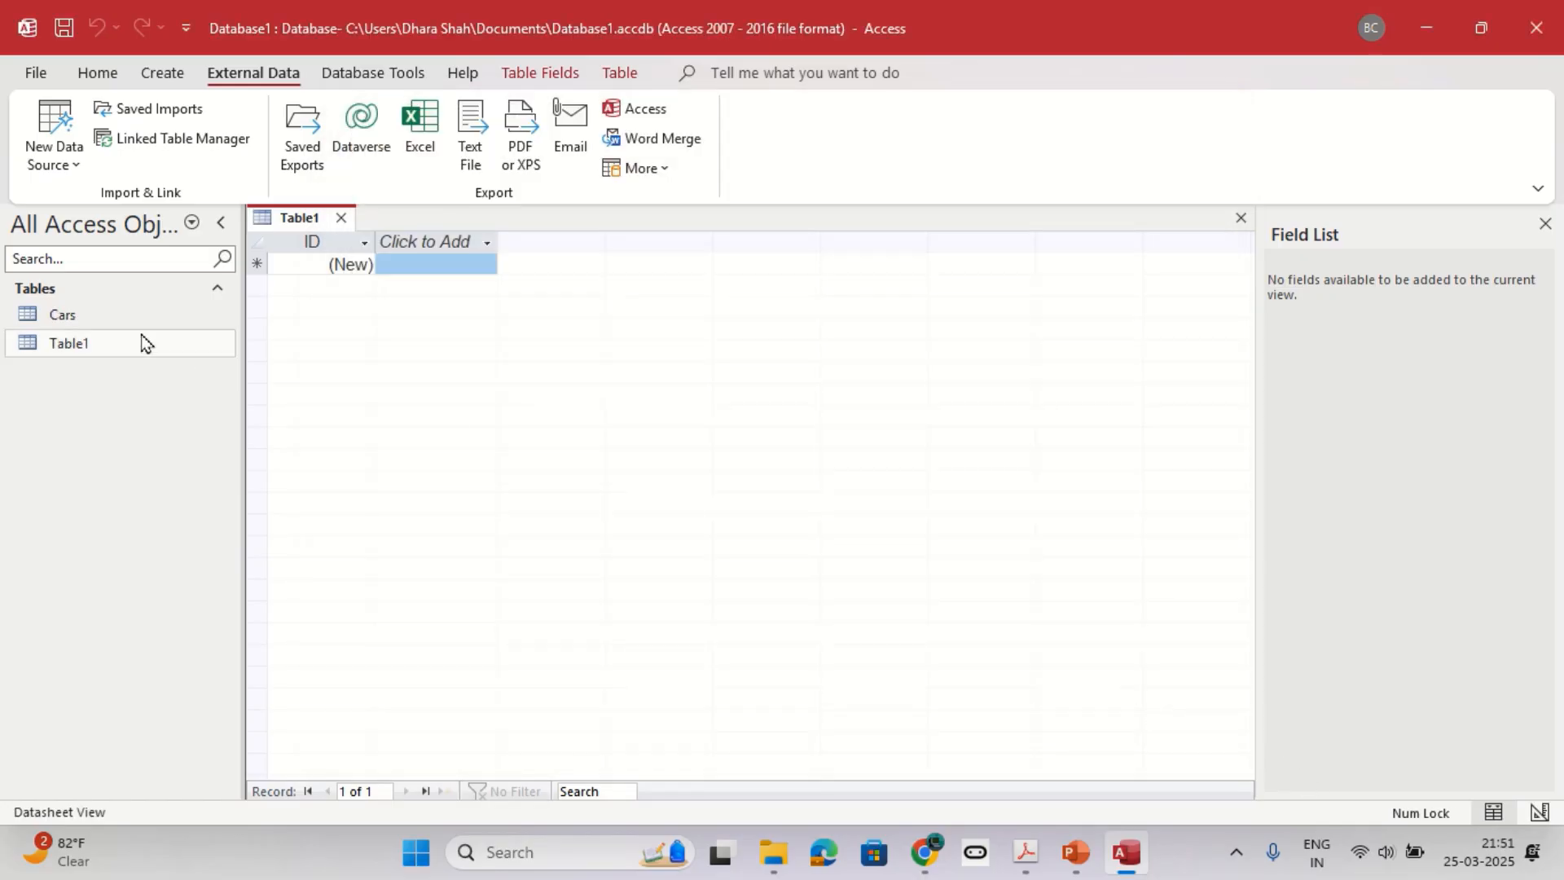
Close Table1 and open the Cars table to check its imported records.
click(106, 317)
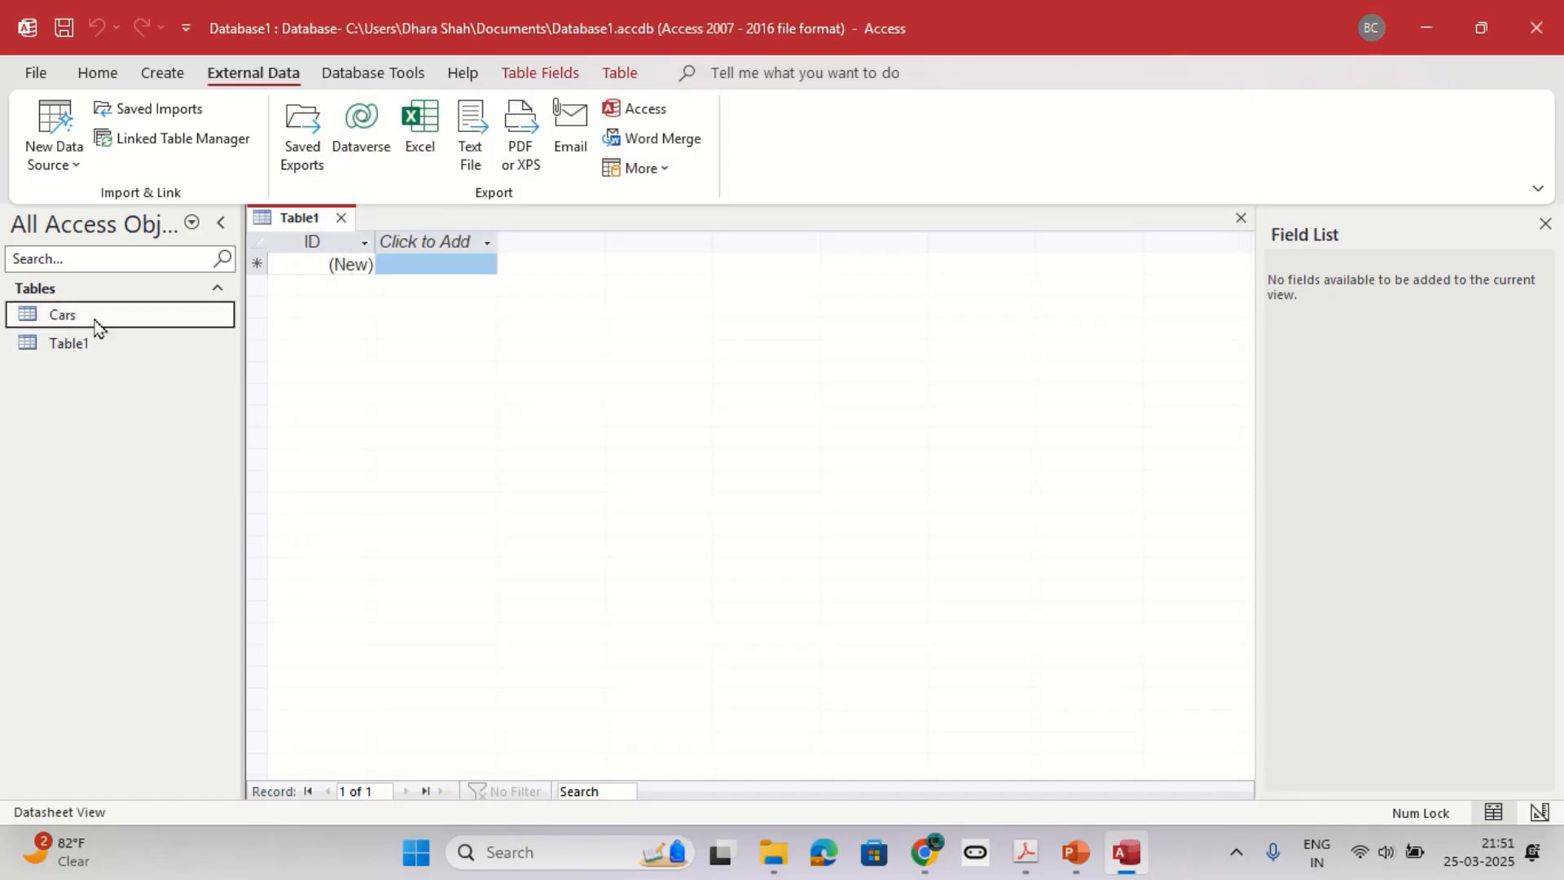
click(342, 219)
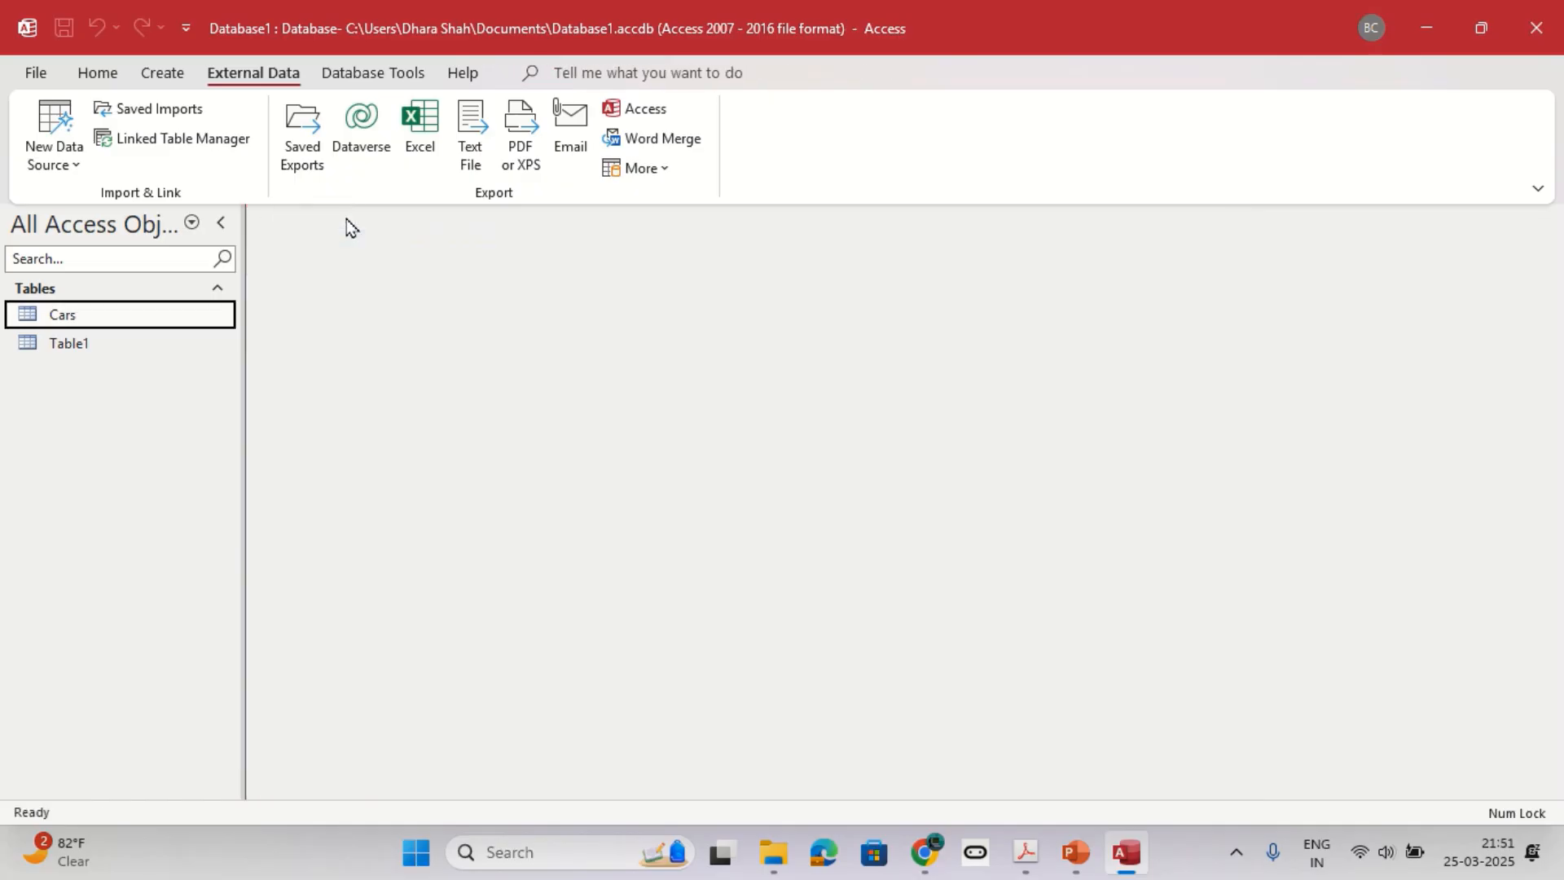
double_click(68, 323)
scroll(743, 498, down, 18)
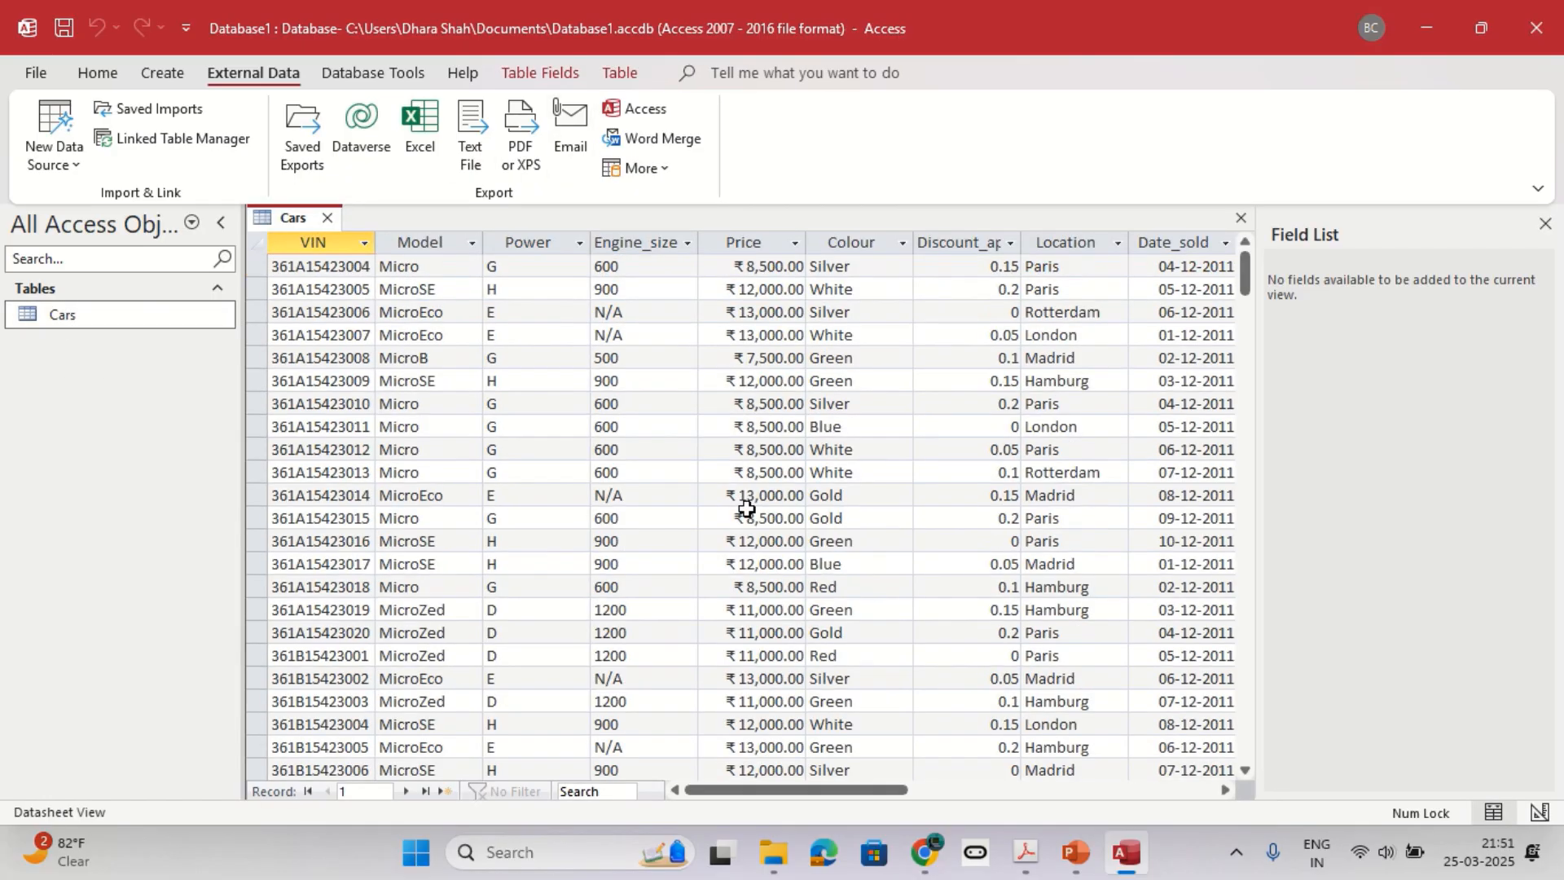
scroll(746, 509, up, 13)
scroll(747, 509, up, 5)
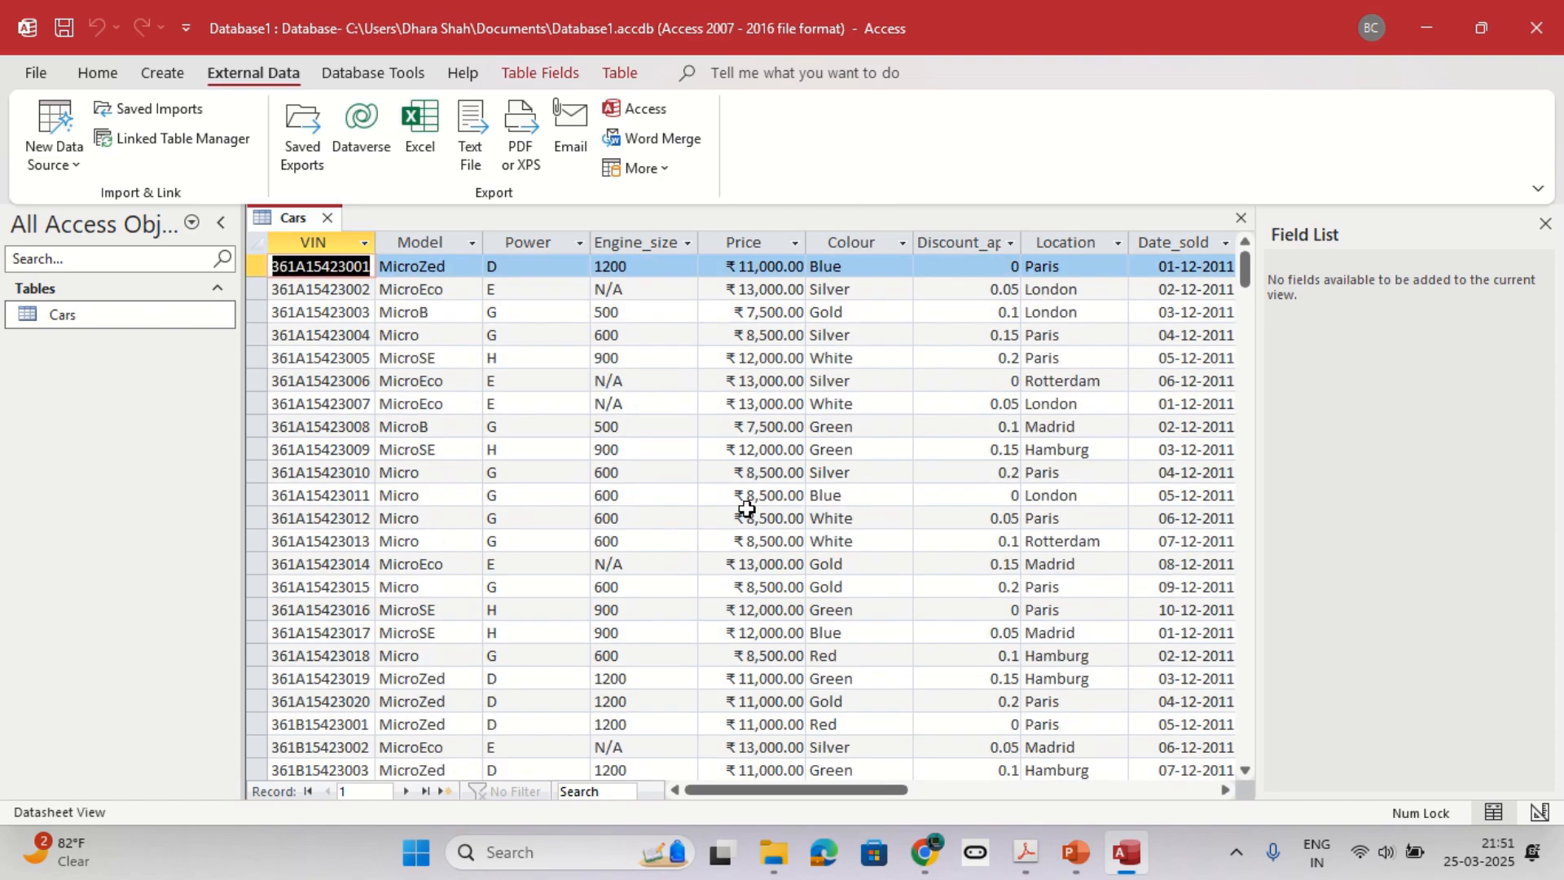
click(377, 790)
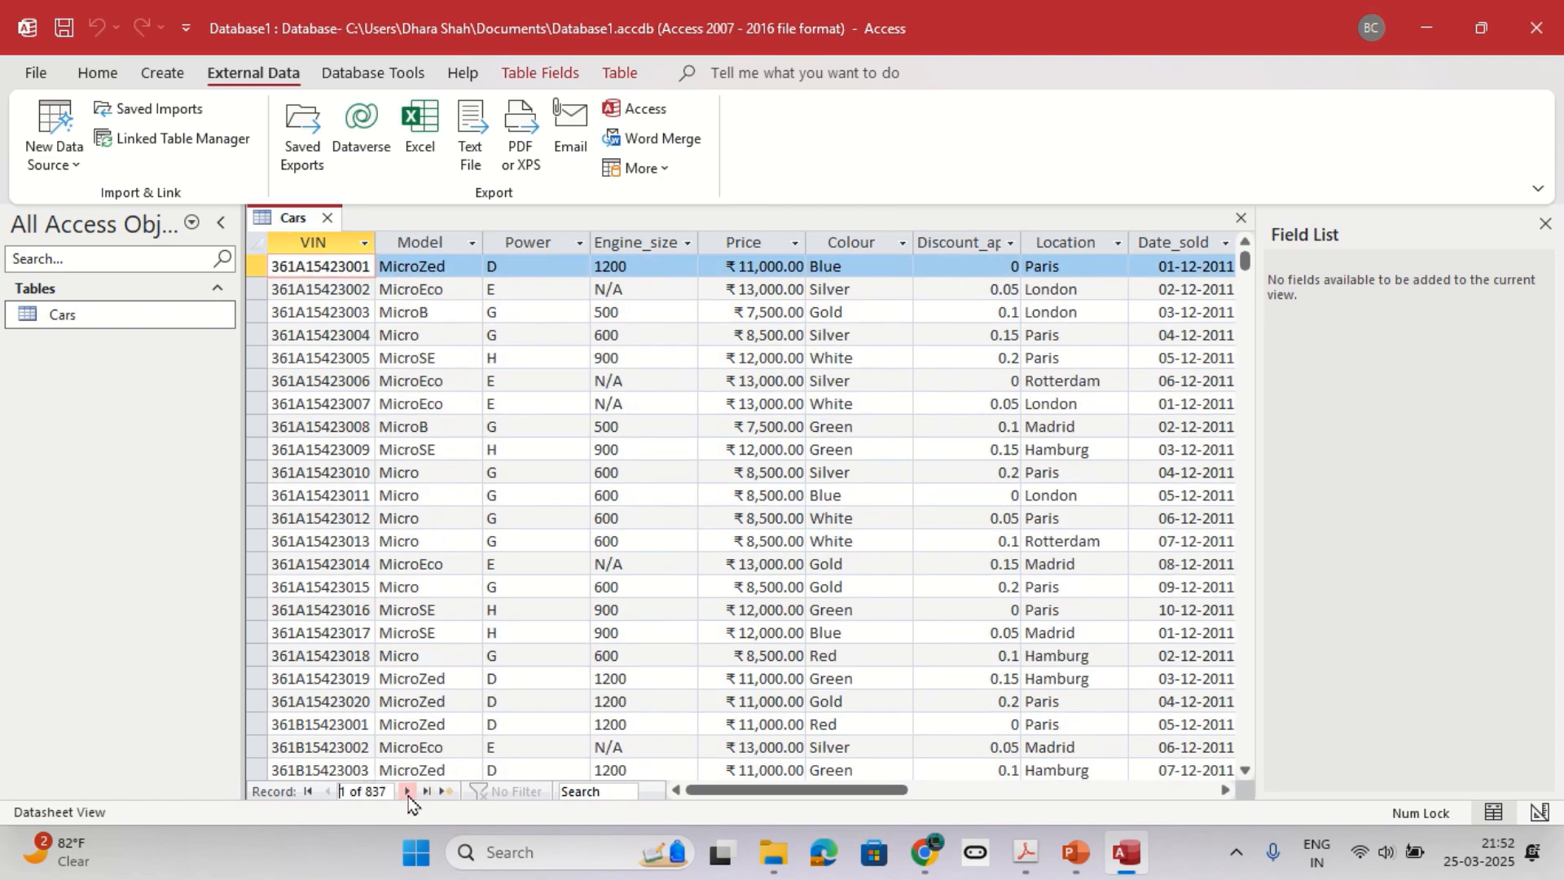
Look up the three records required by question 2 of the practice sheet and return to the Cars table.
key(alt+Tab)
scroll(351, 441, down, 3)
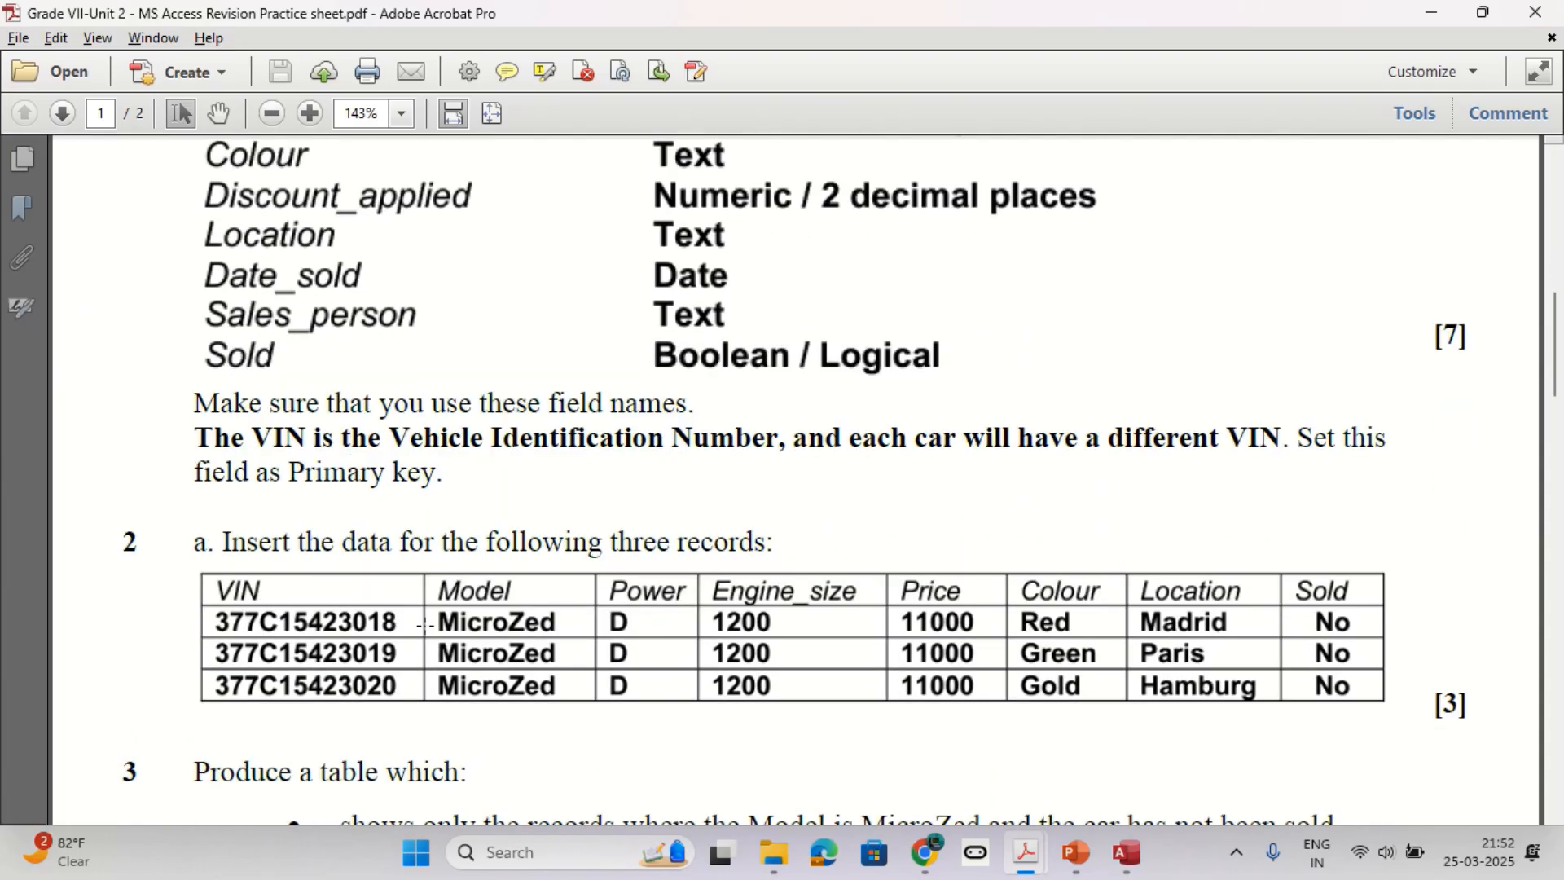
key(alt+Tab)
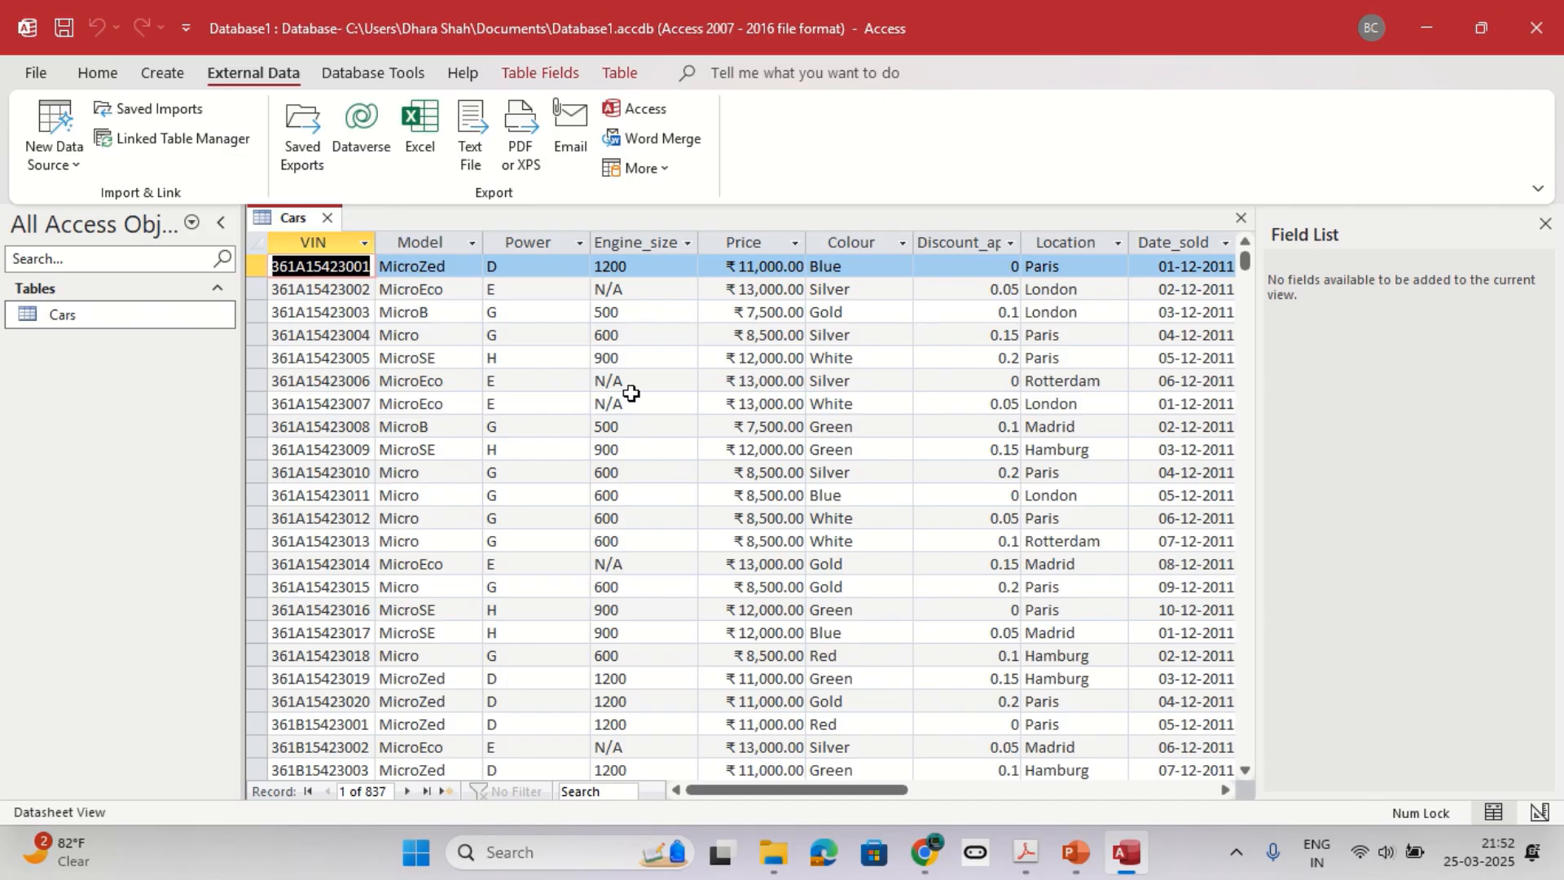
Examine how the Sold column displays its values across the records of the Cars table.
click(97, 73)
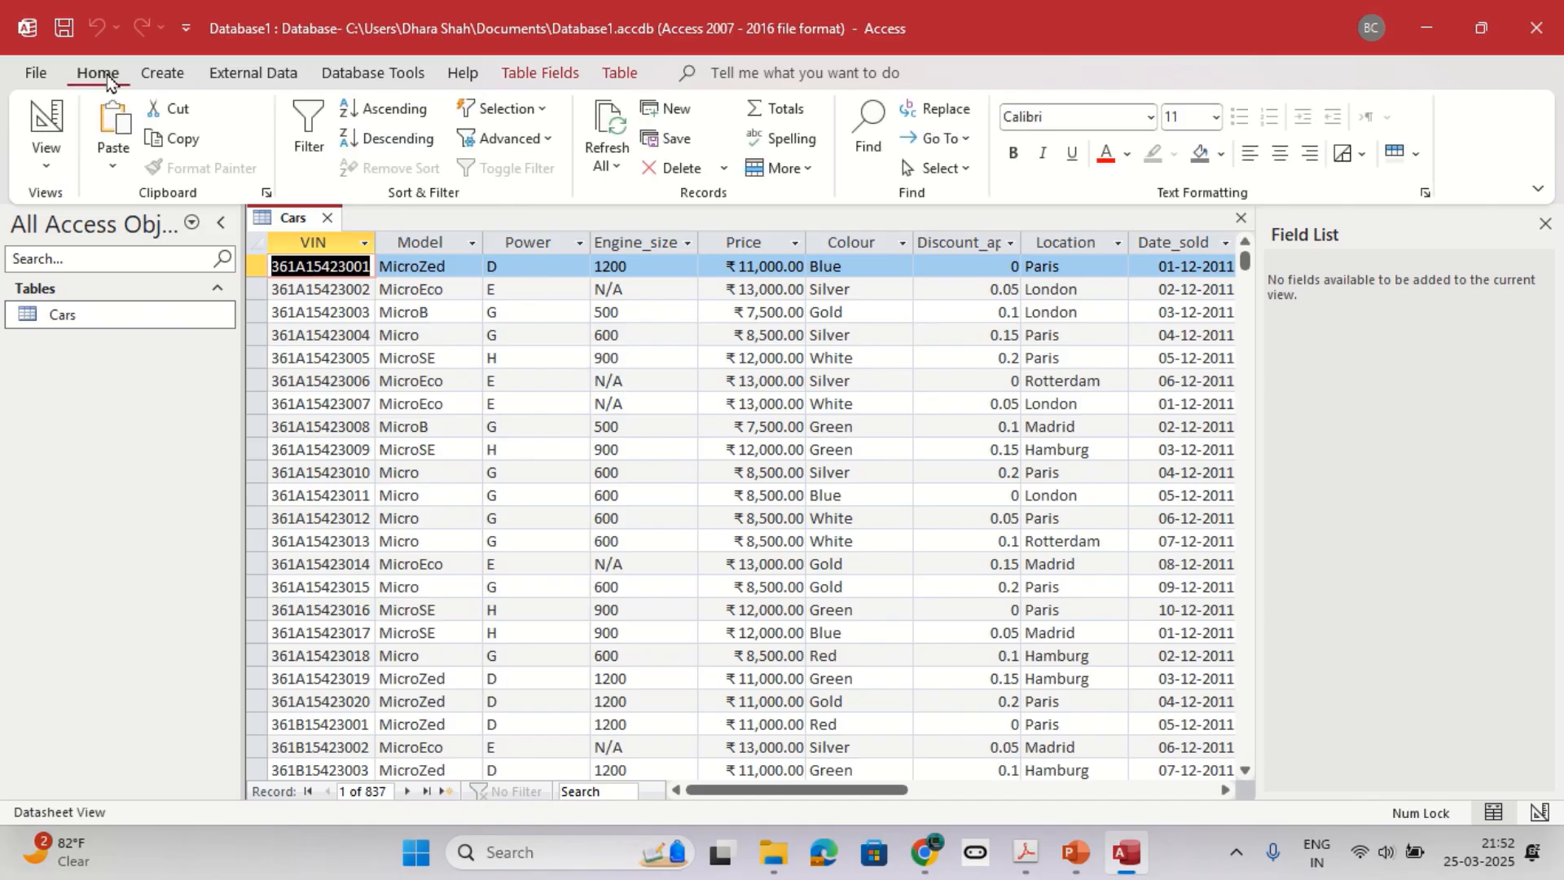
click(47, 155)
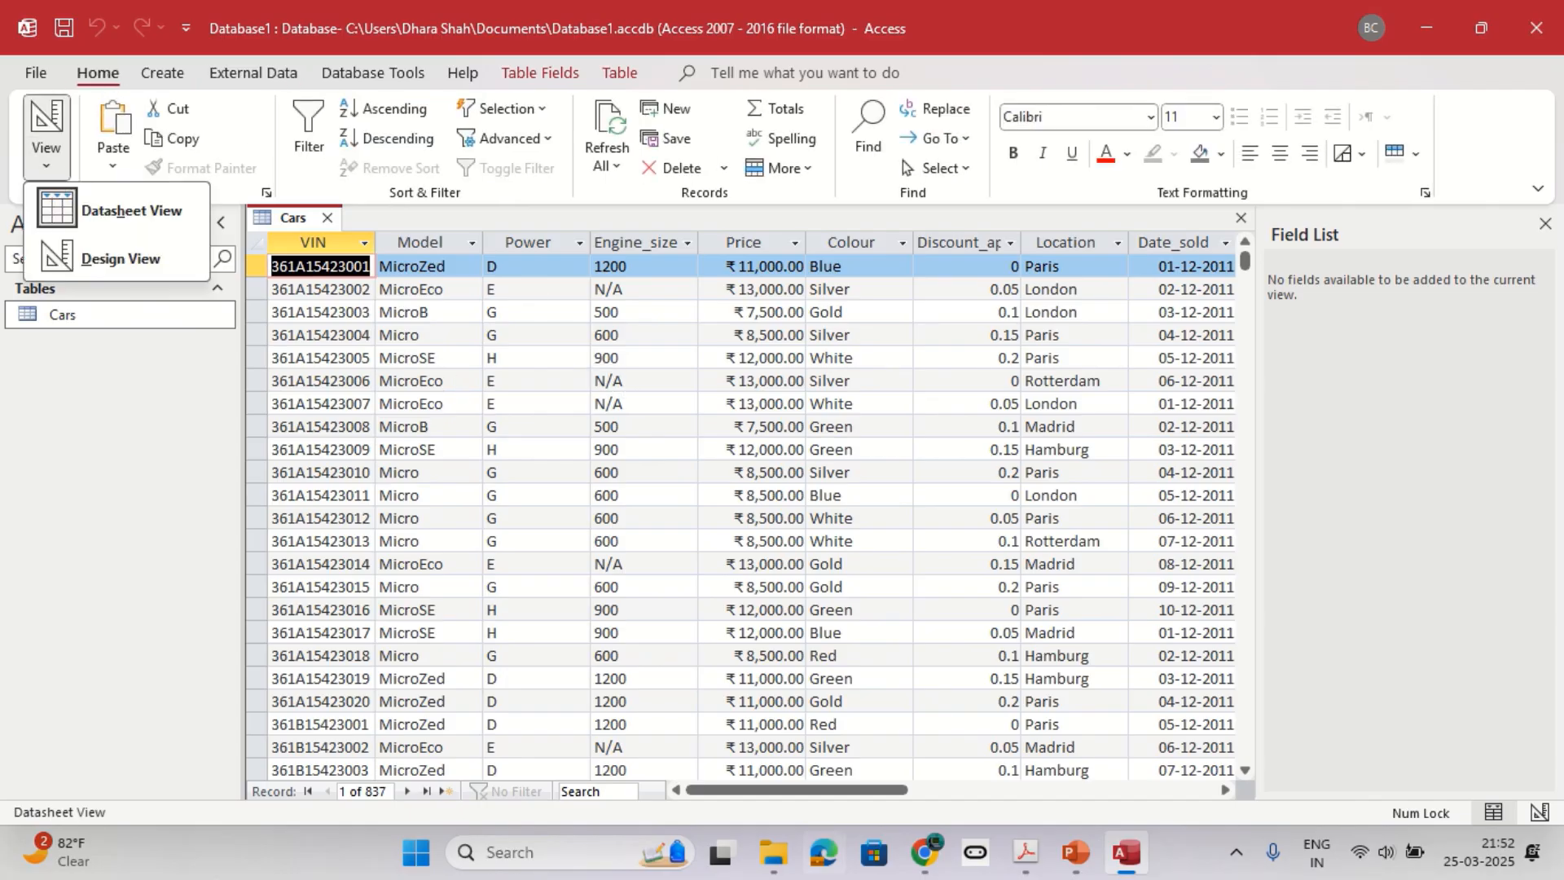
click(782, 794)
drag(782, 794, 882, 800)
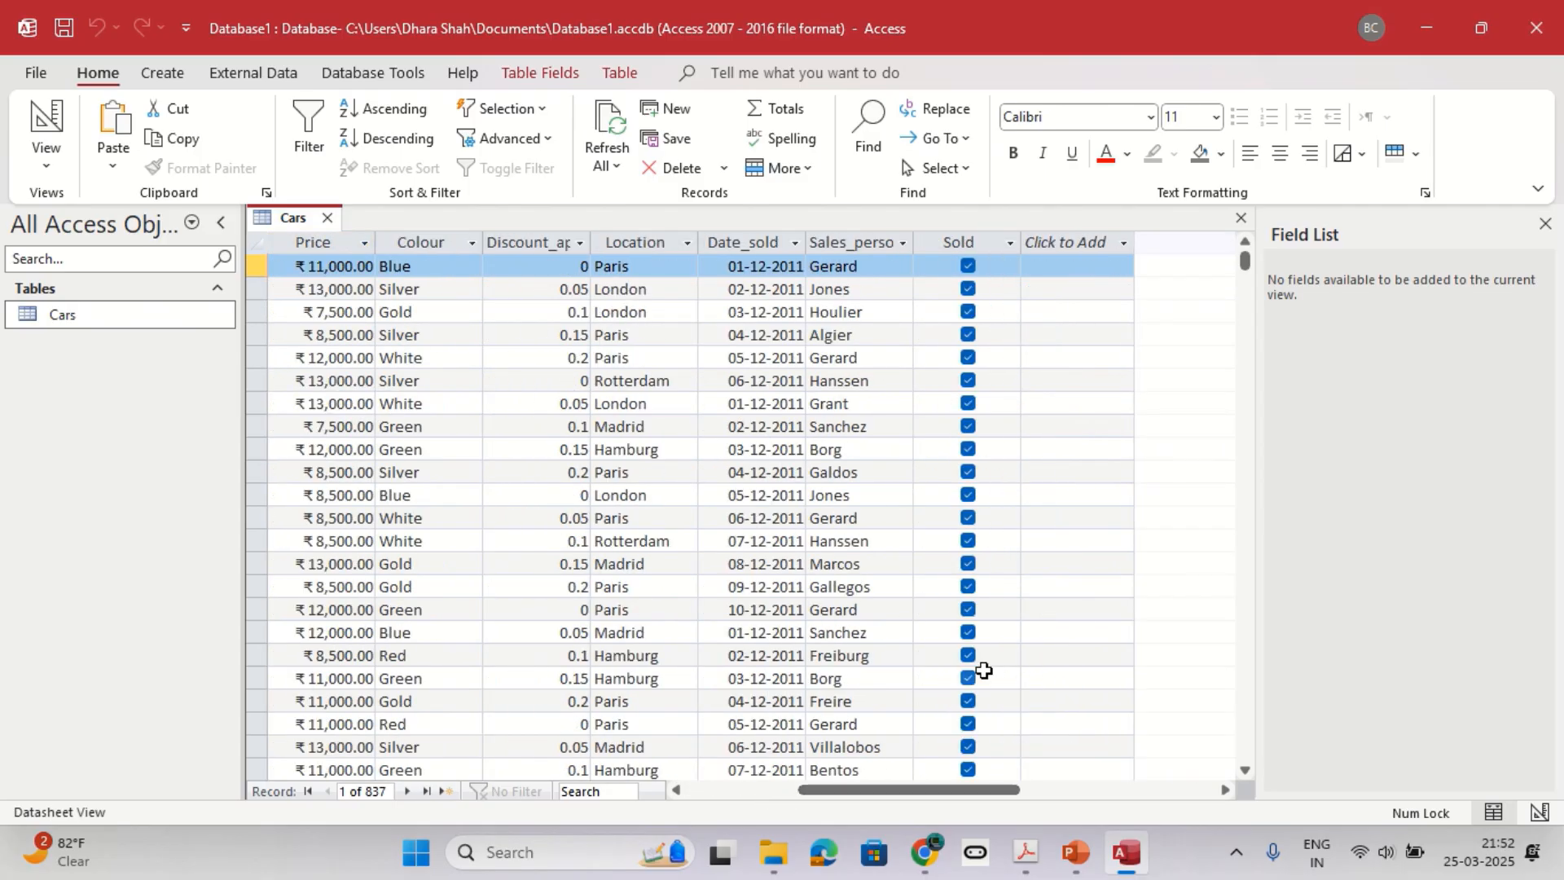
scroll(984, 669, down, 20)
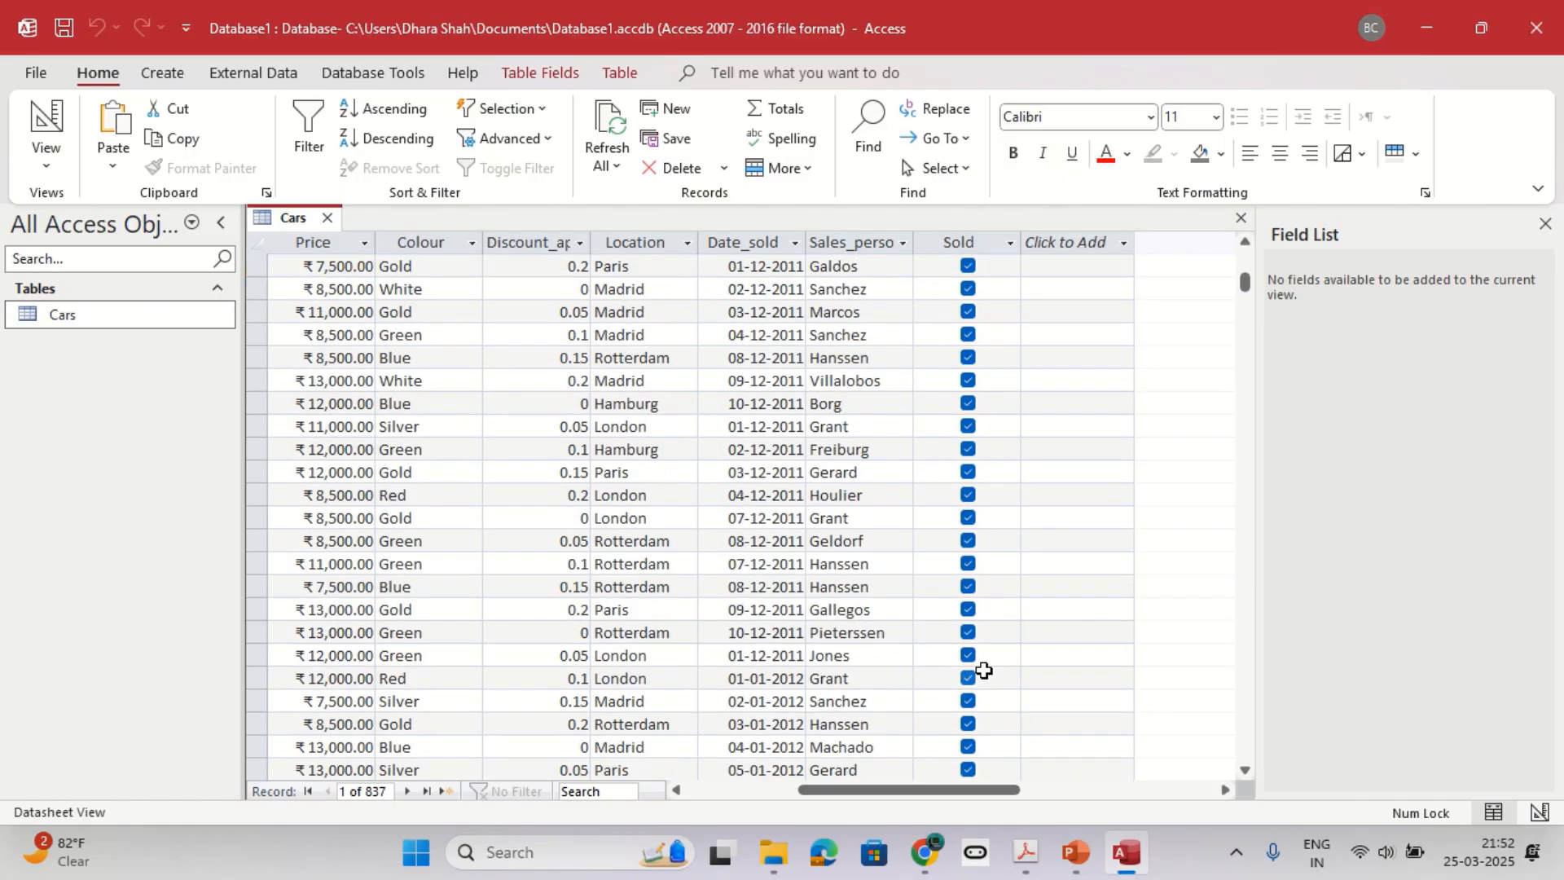
scroll(983, 669, down, 10)
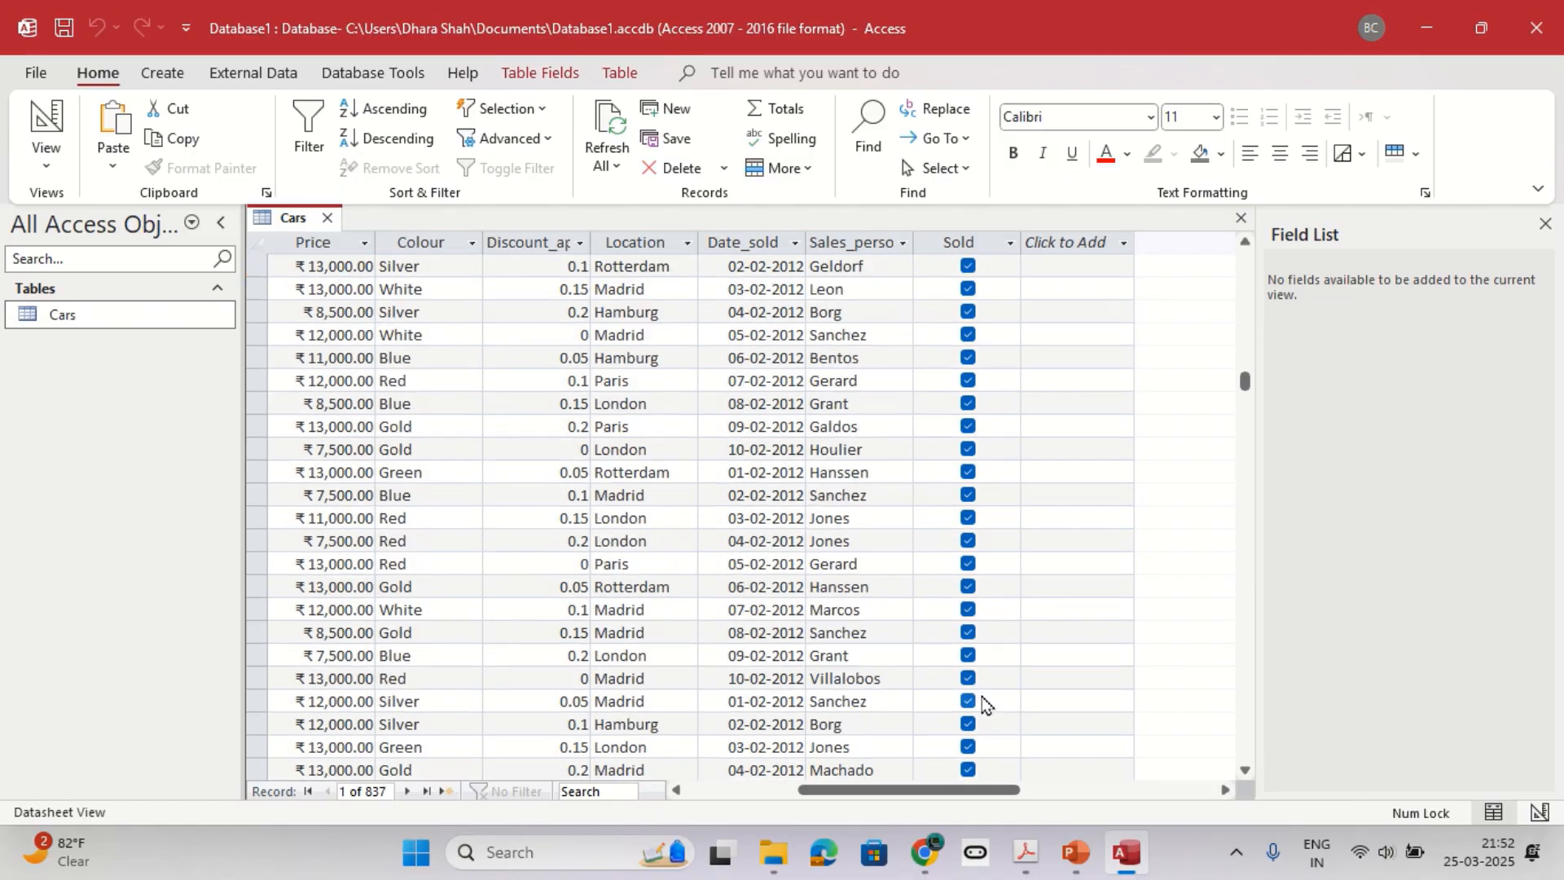
scroll(982, 692, up, 10)
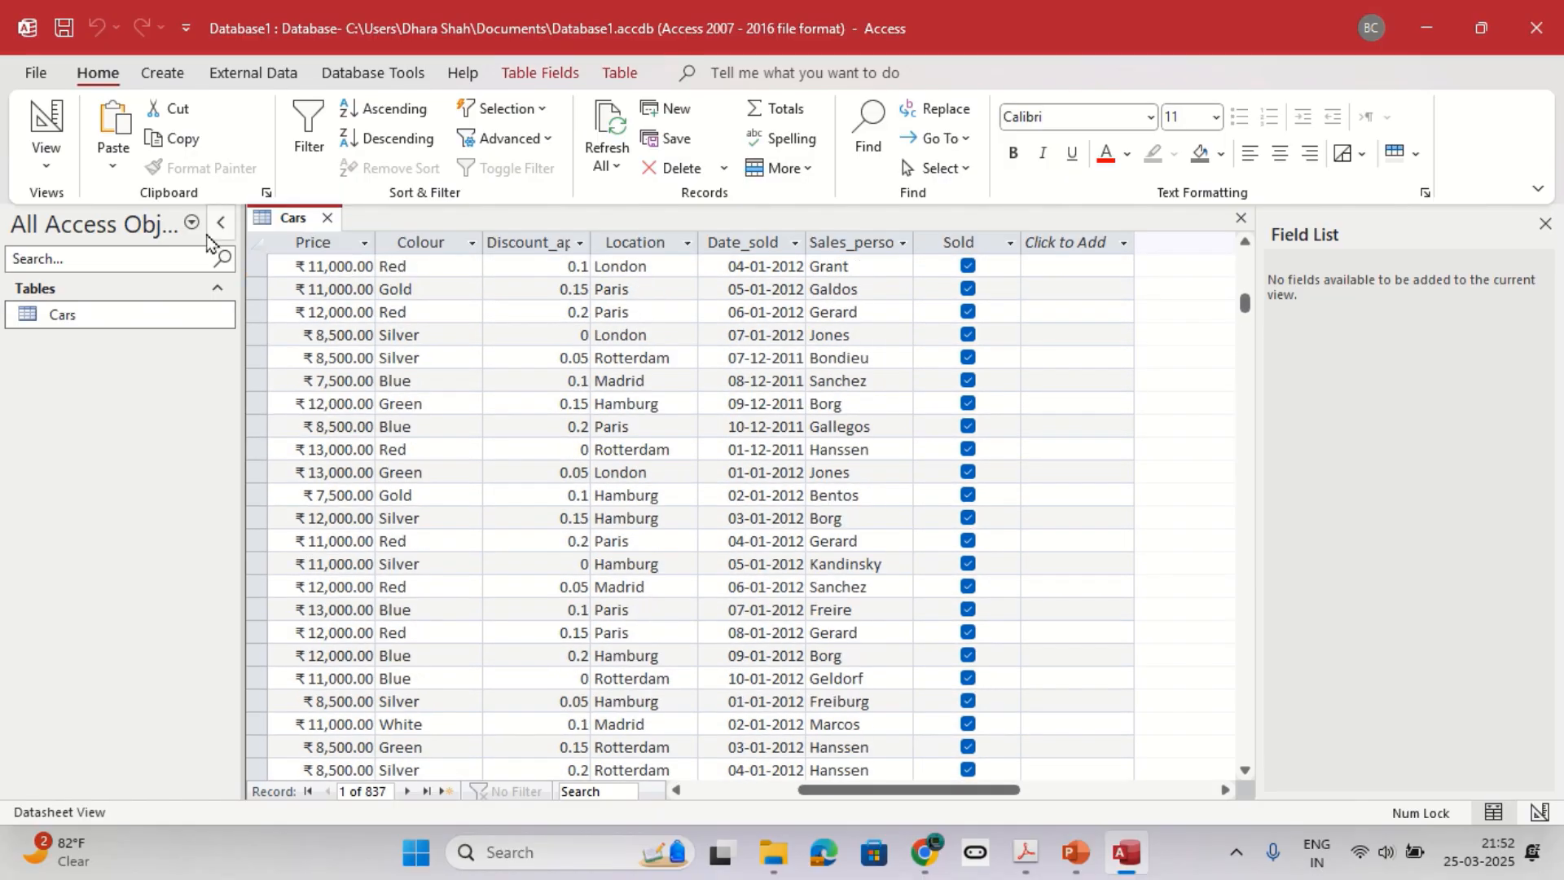
Switch the Cars table to Design View and set the Sold field's format to Yes/No.
click(47, 162)
click(65, 258)
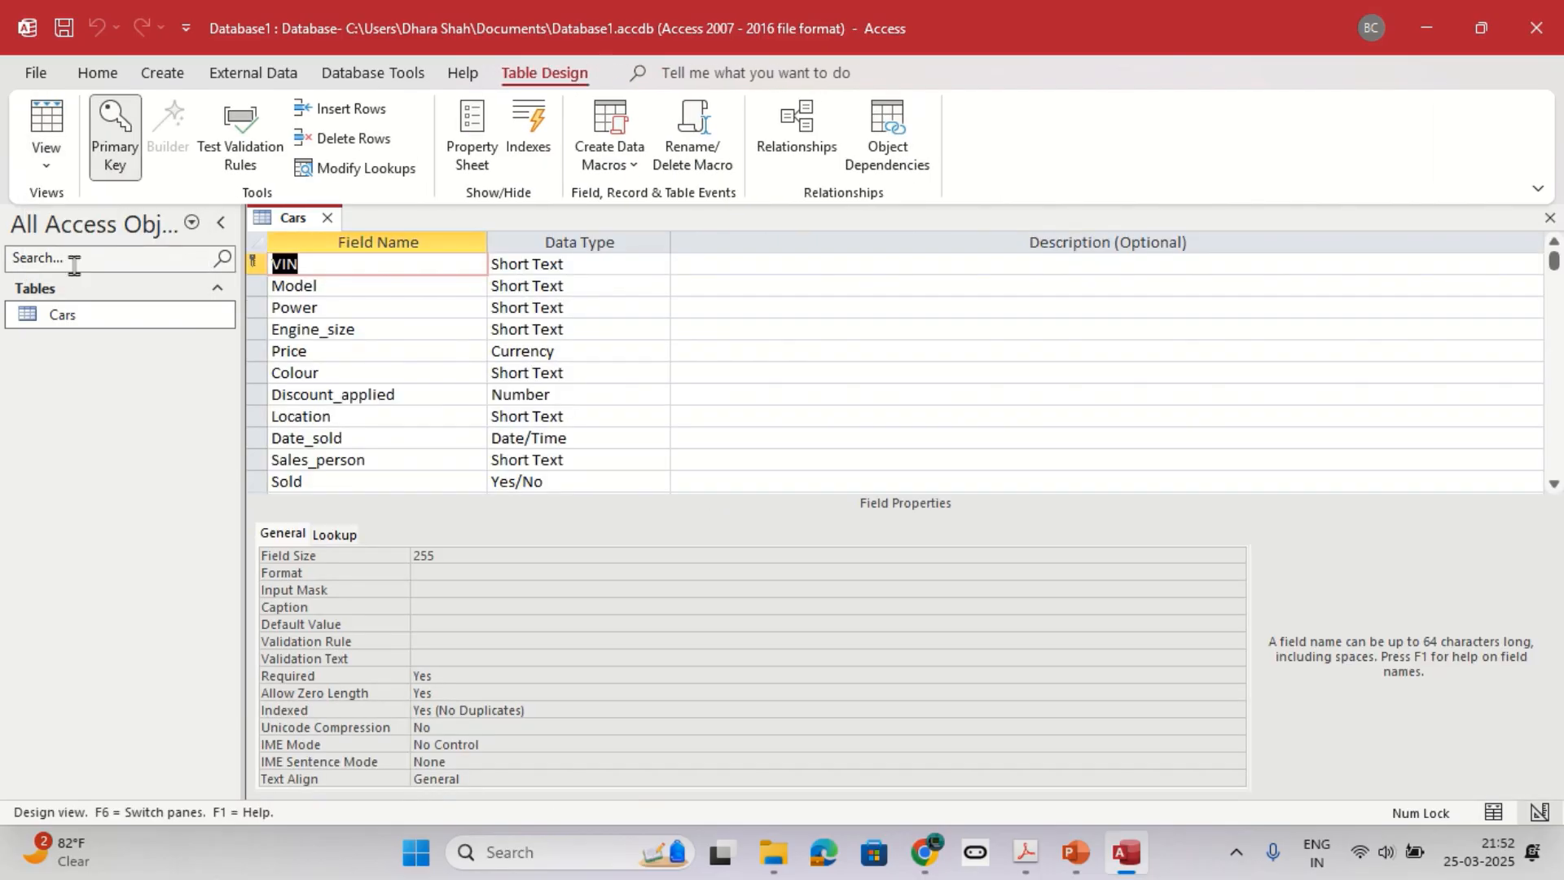
click(413, 482)
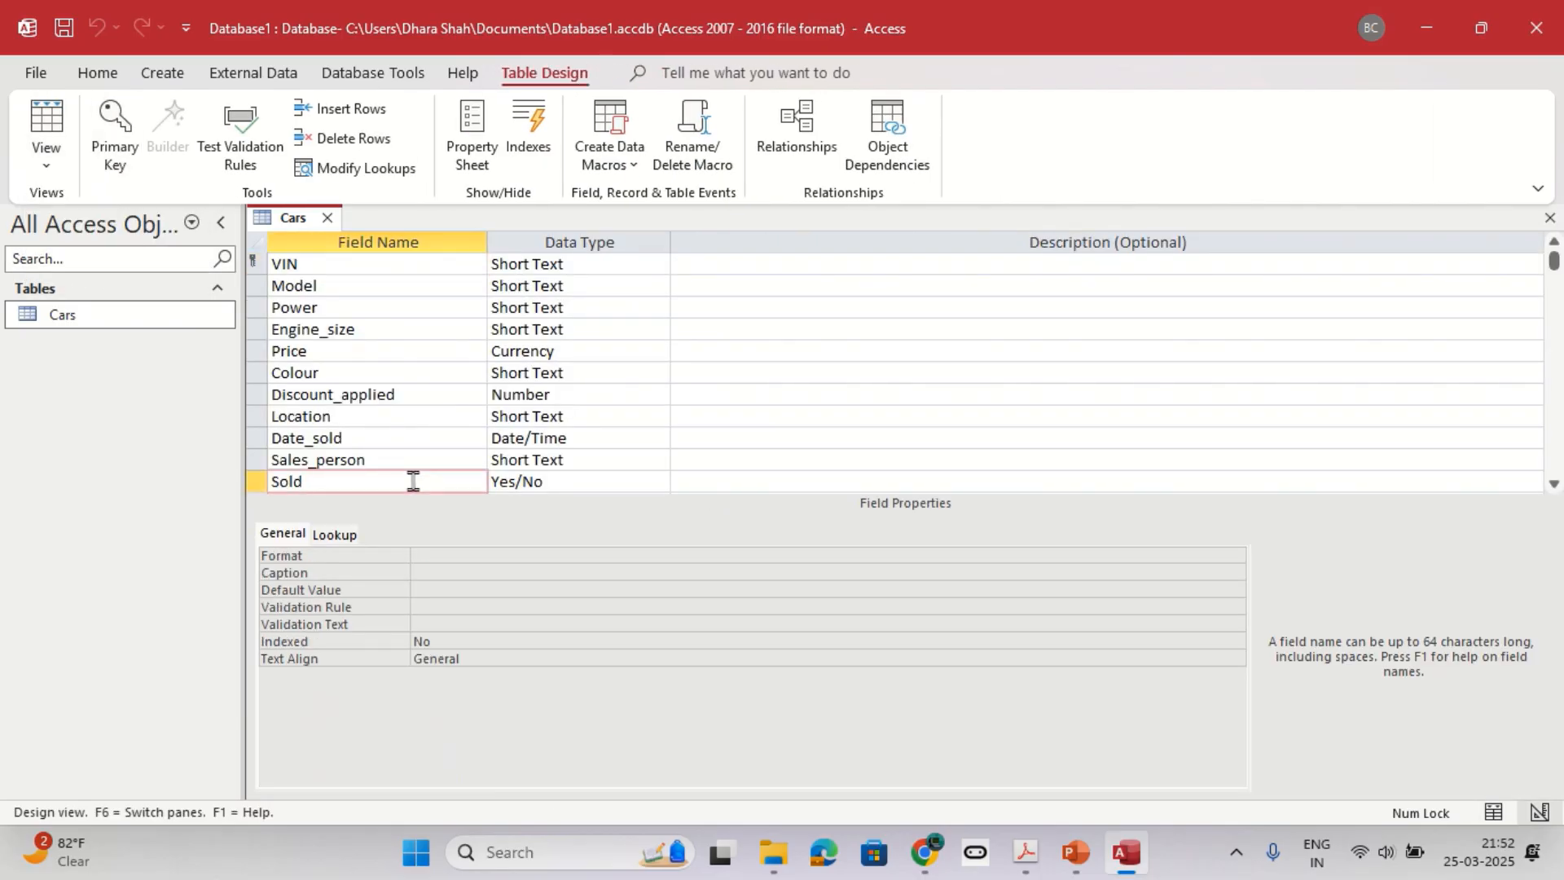
click(414, 555)
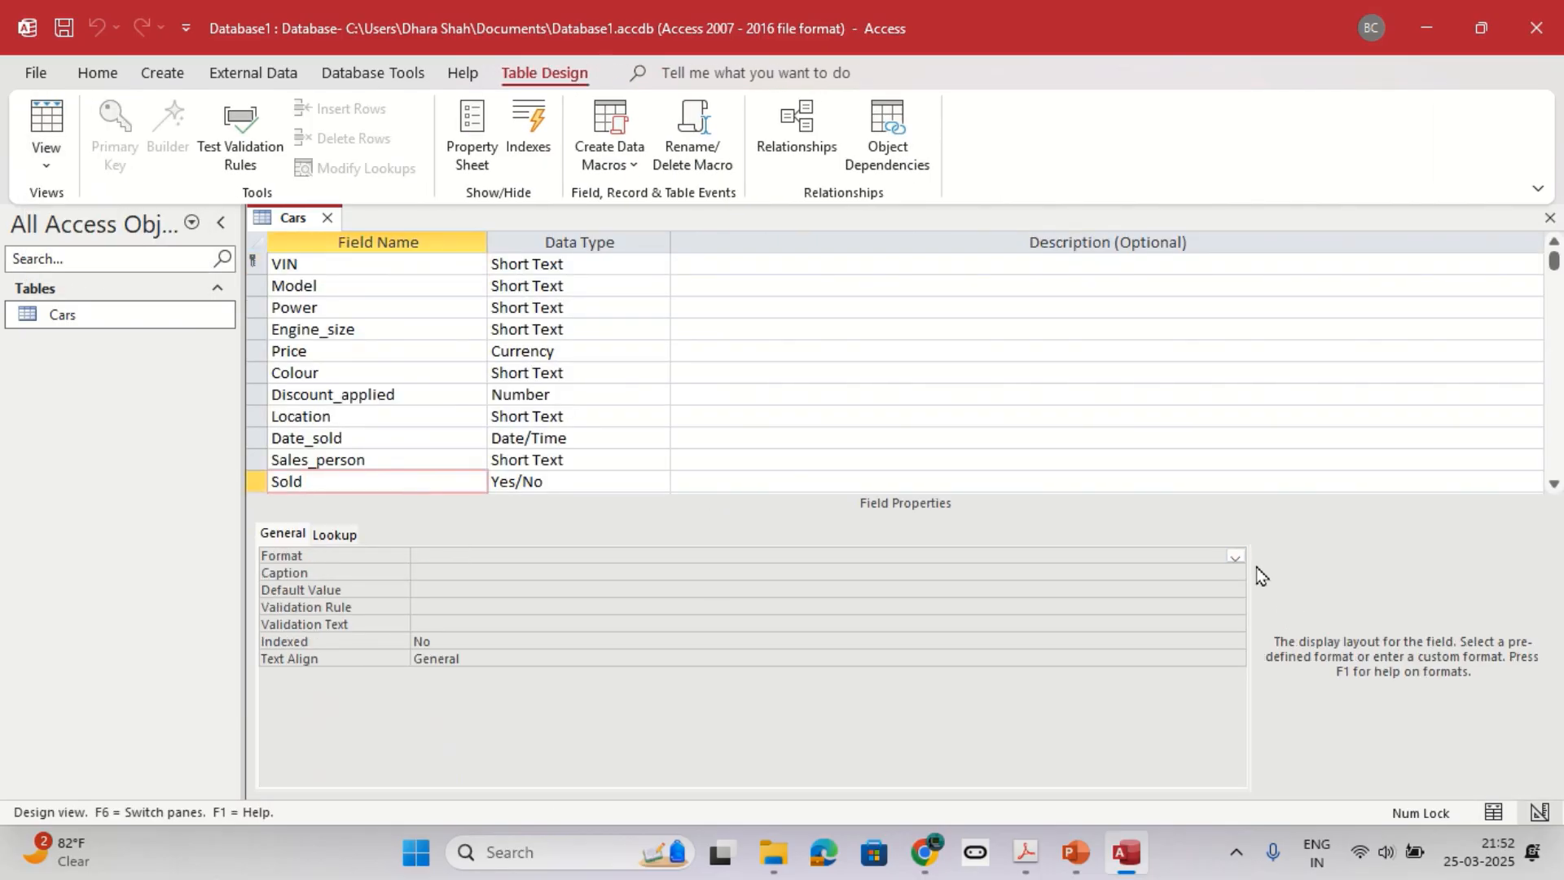
click(1234, 556)
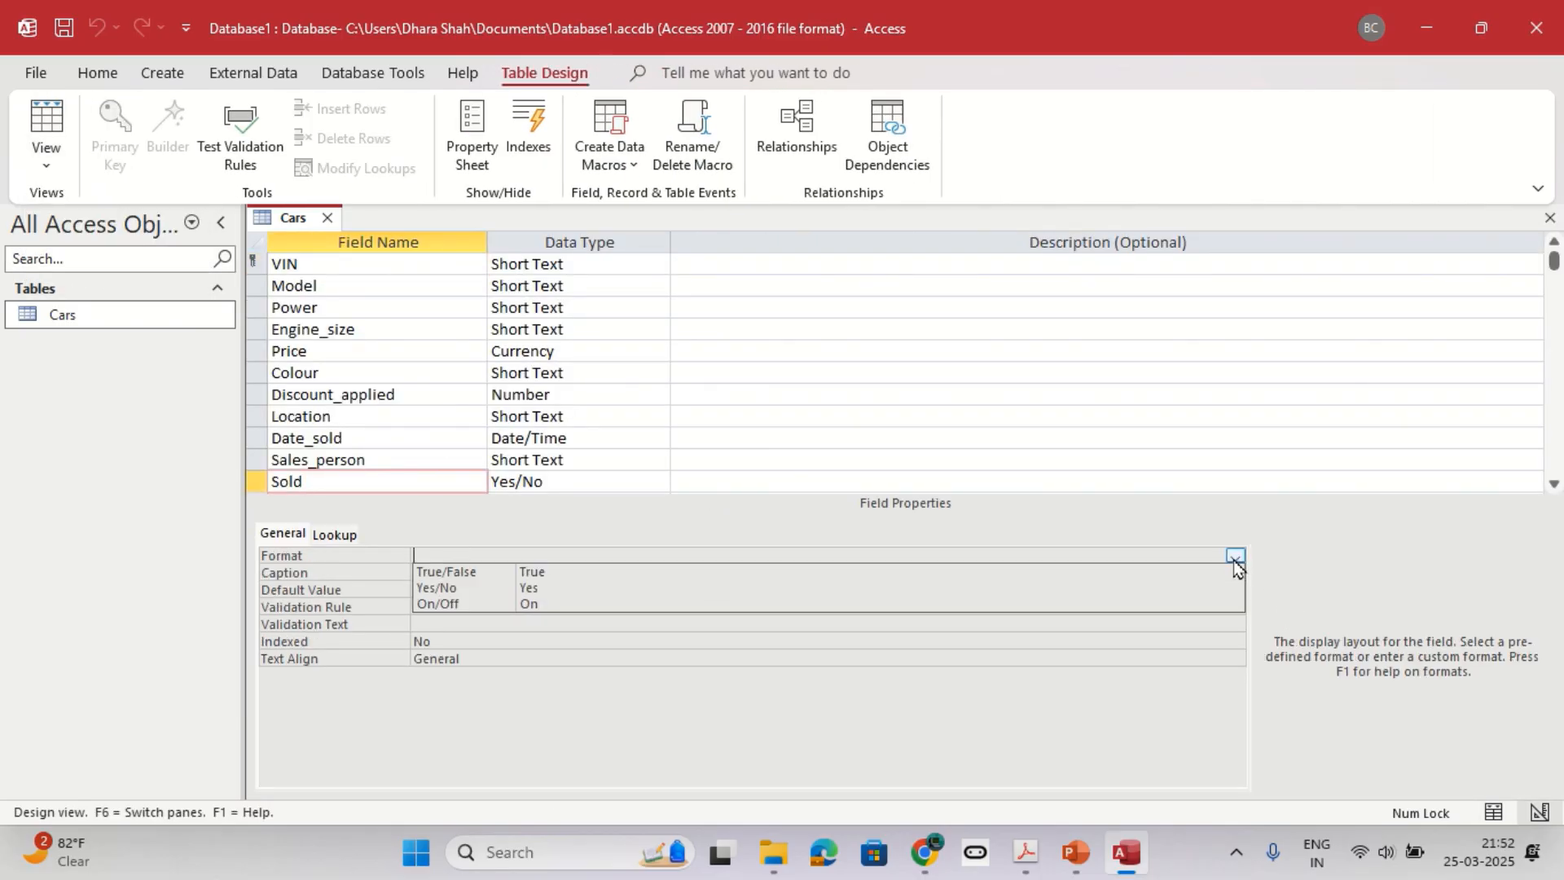
click(532, 590)
Set the Sold field's lookup display control to Text Box.
click(330, 534)
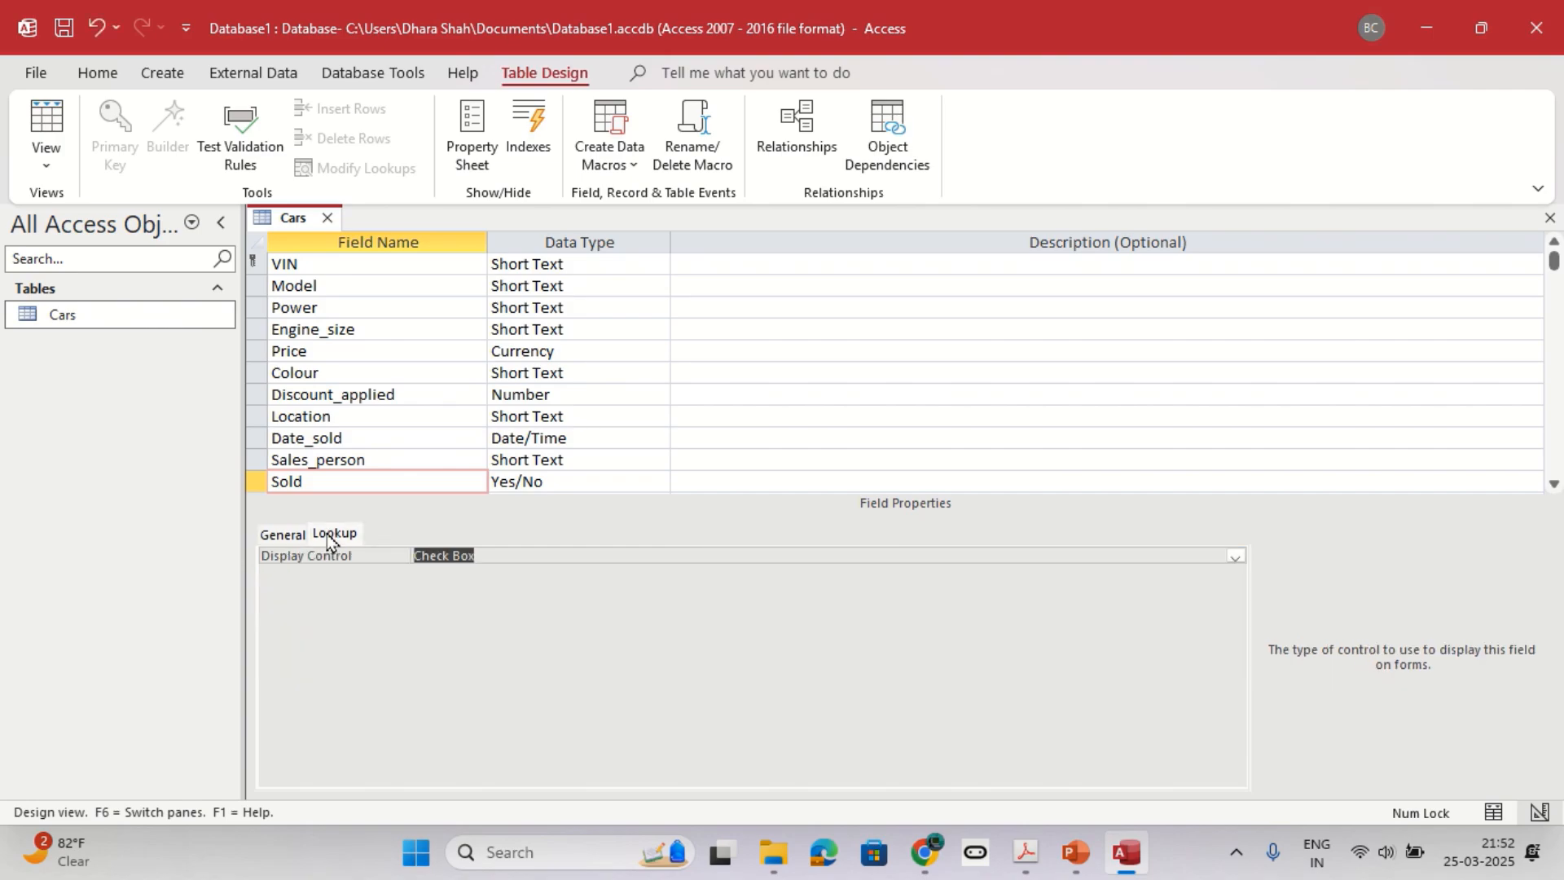
click(295, 534)
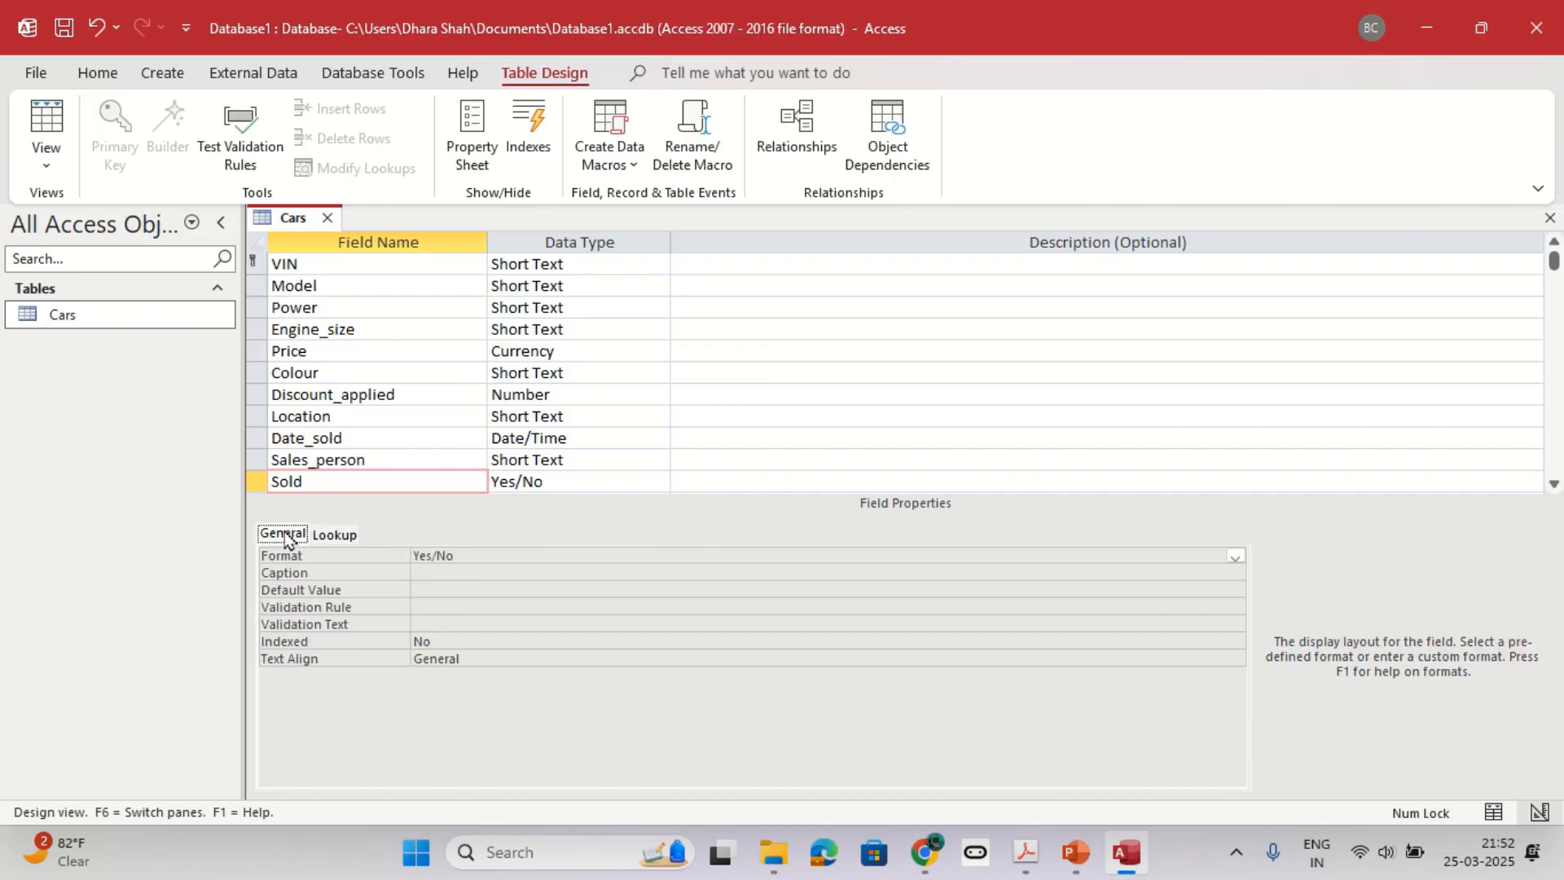
click(319, 536)
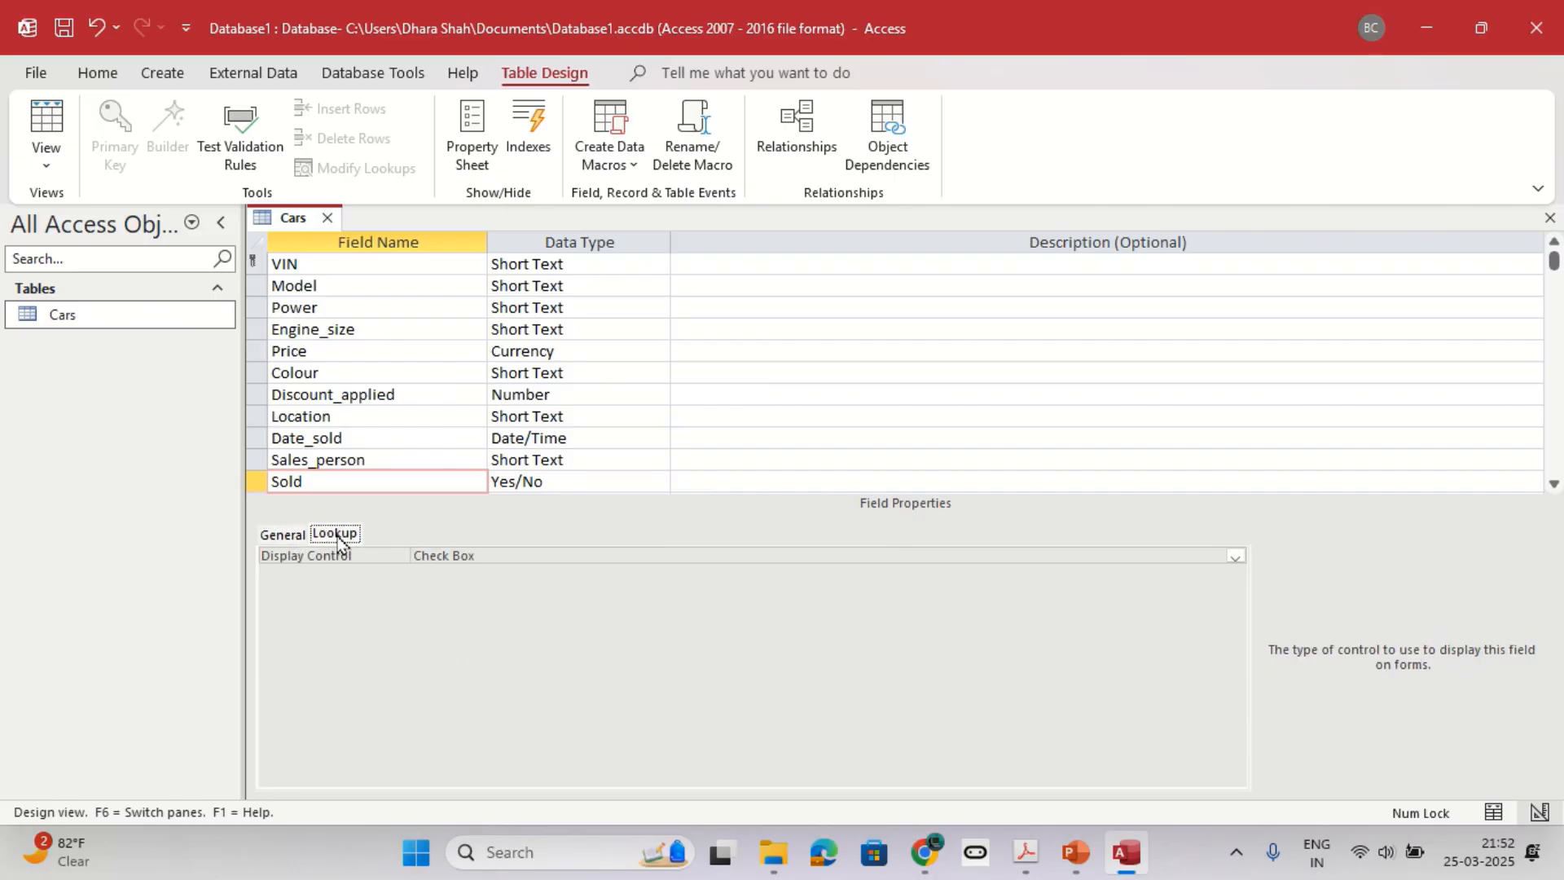
click(1234, 557)
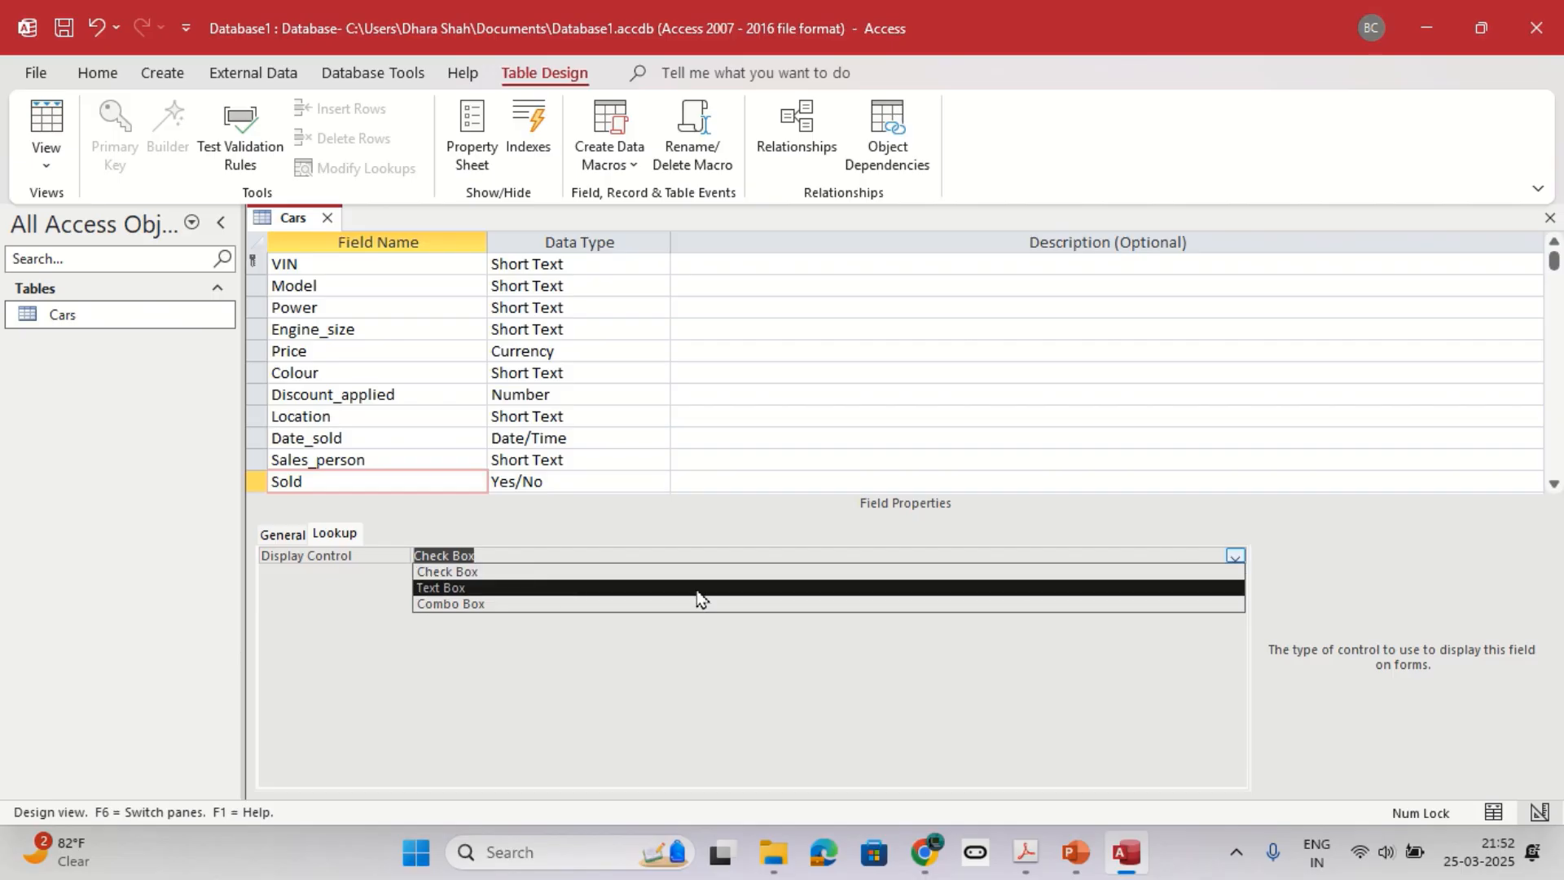
click(522, 588)
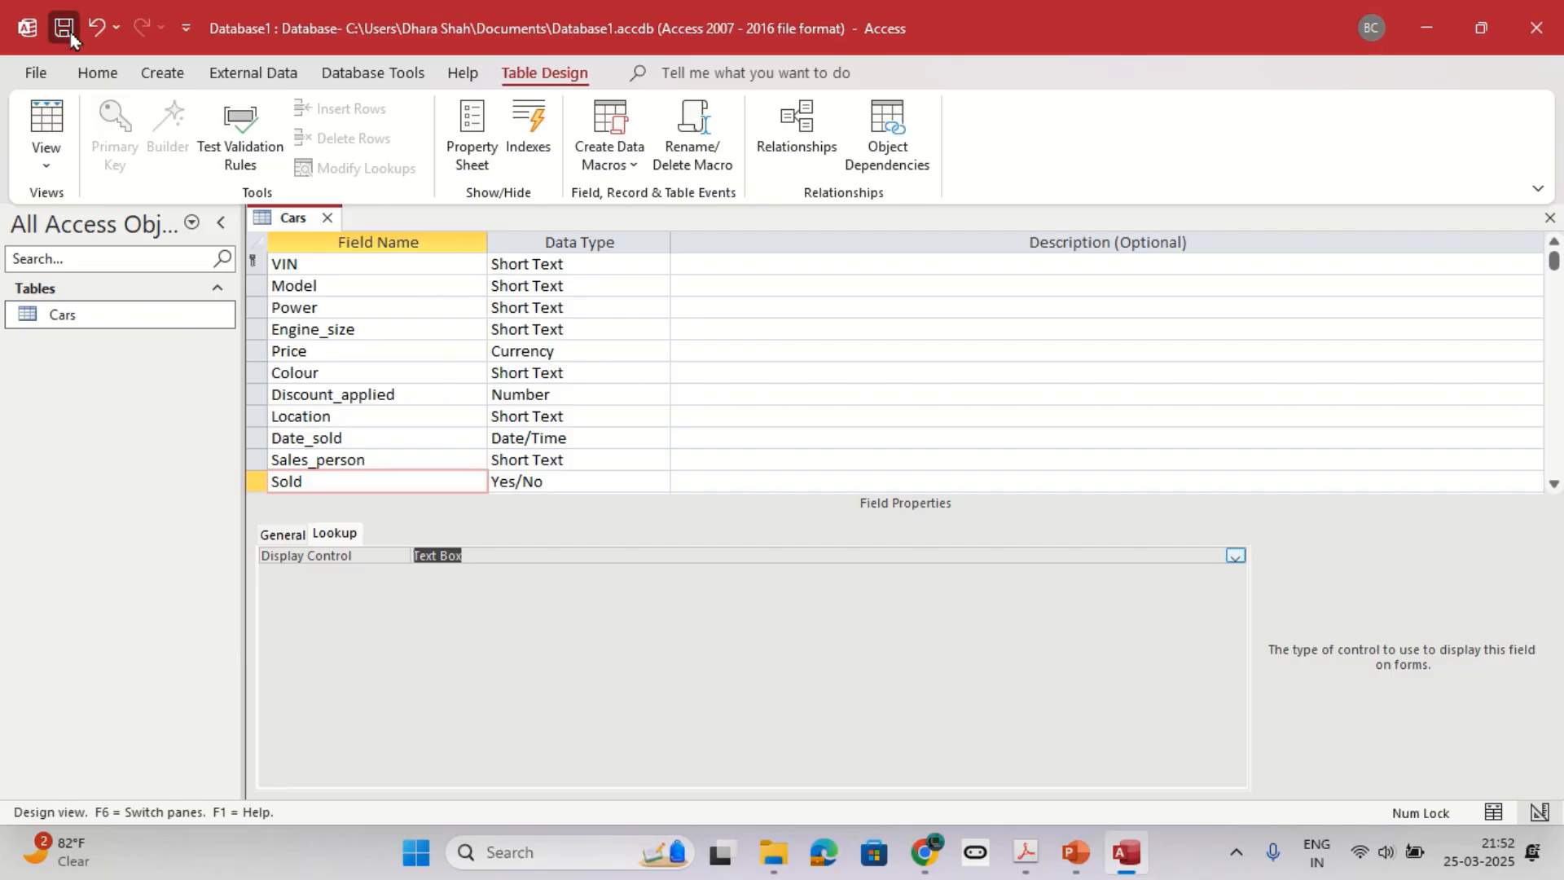
Save the Cars table design and return to Datasheet View to check the Sold column.
click(46, 122)
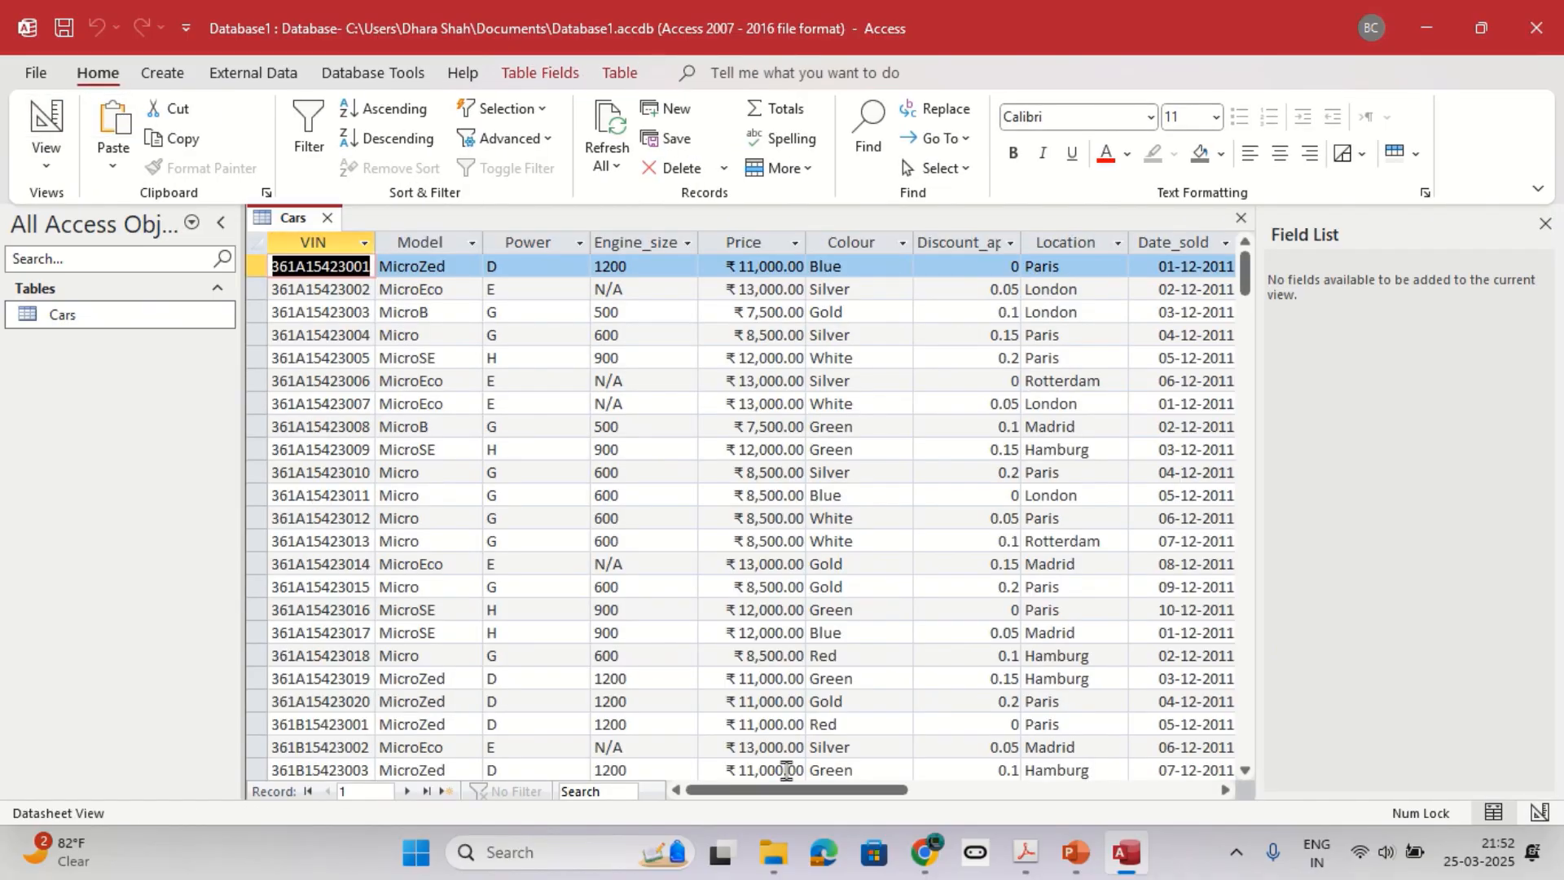
drag(778, 786, 917, 788)
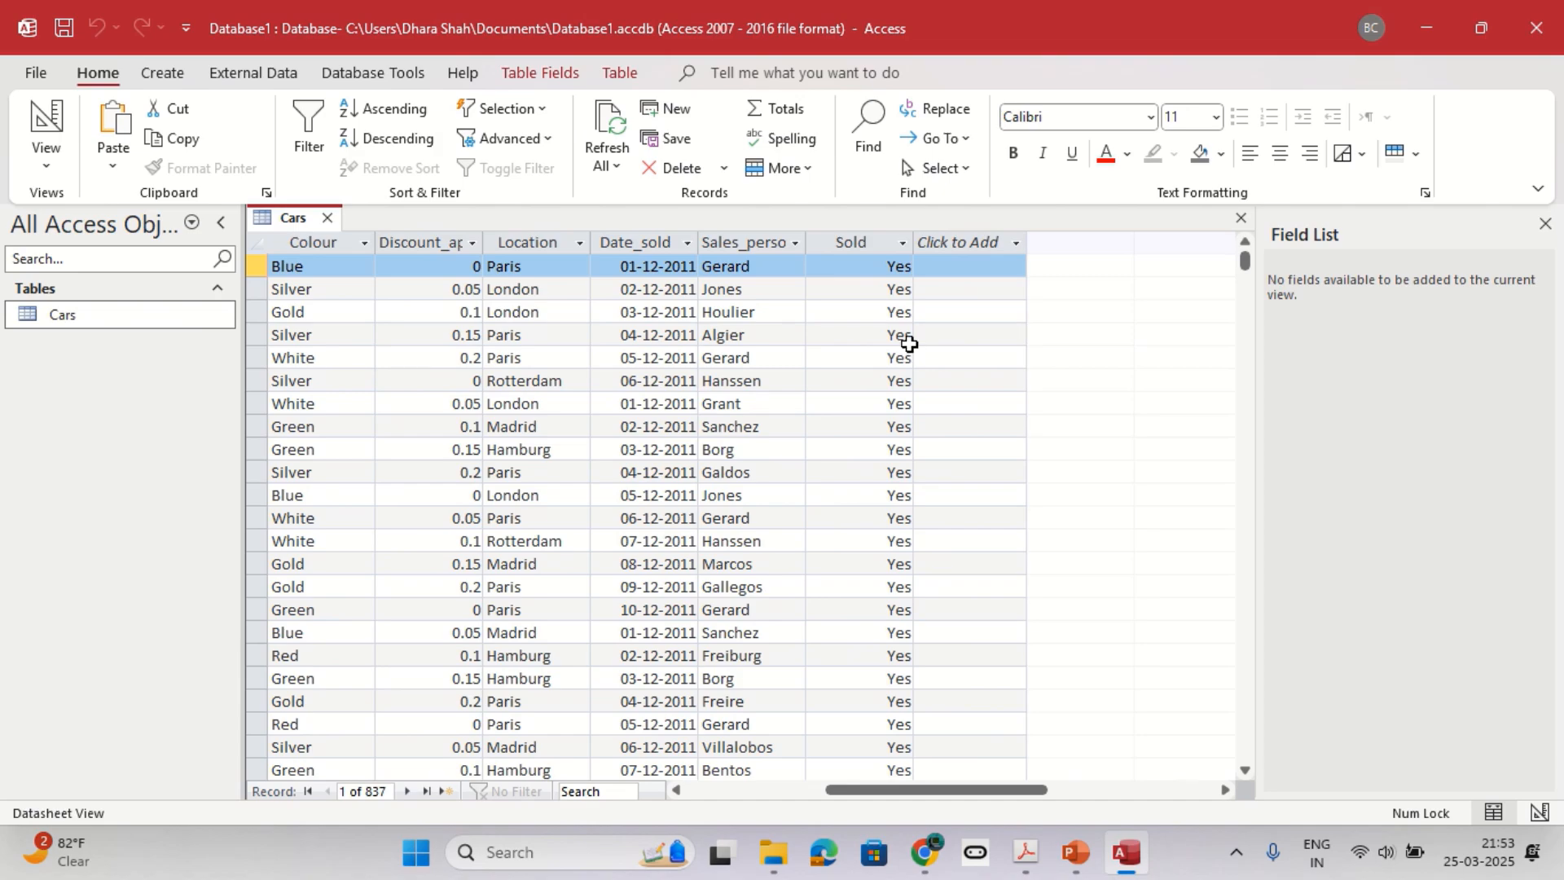
Review questions 2 and 3 of the practice sheet and return to the Cars datasheet.
key(alt+Tab)
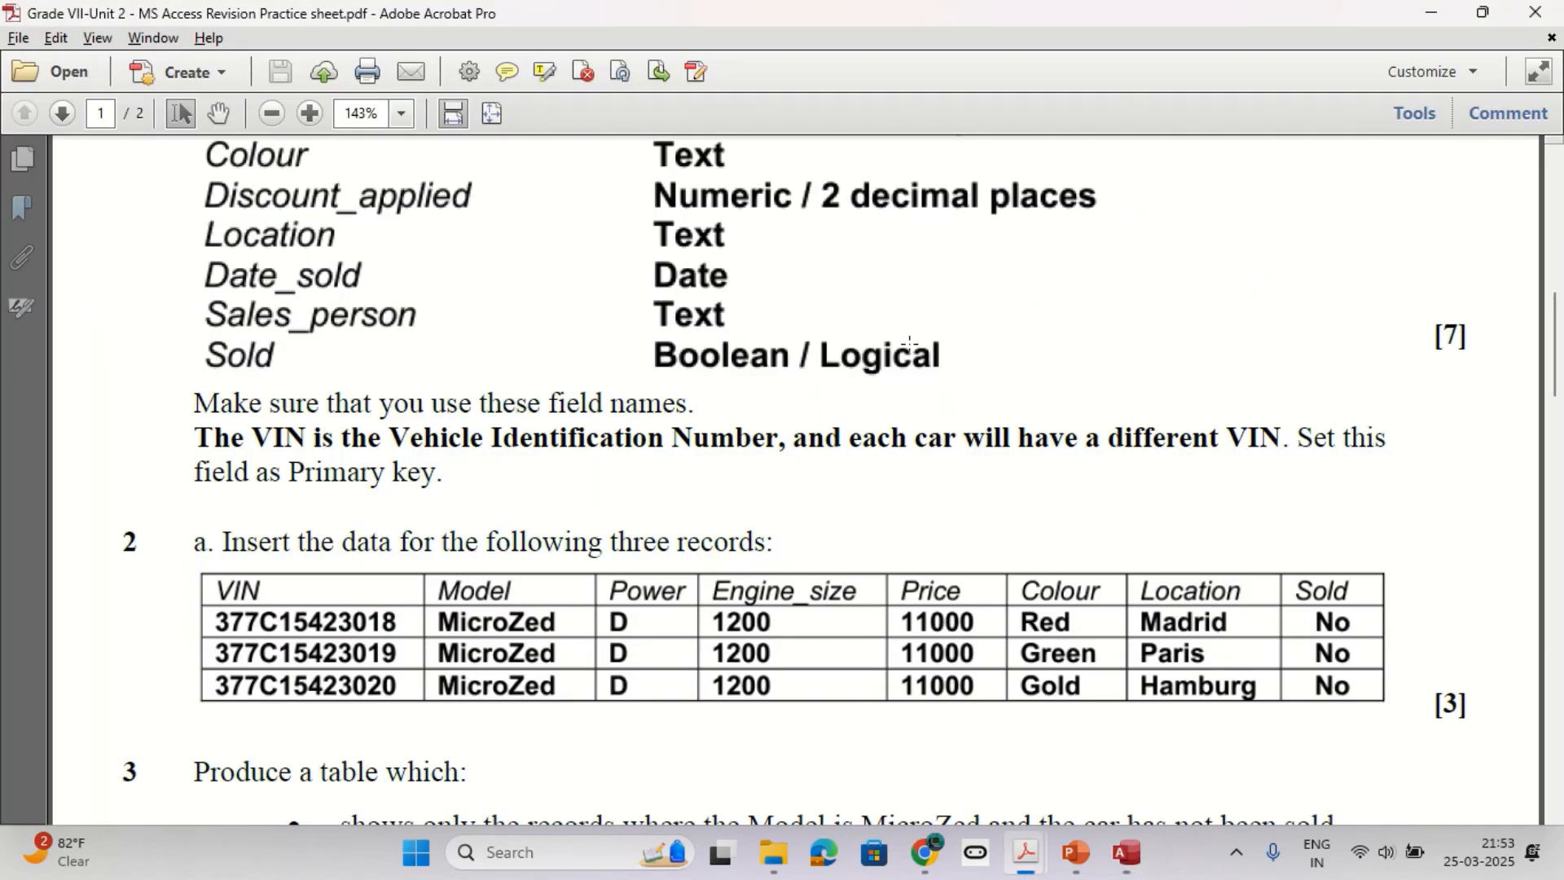
scroll(887, 388, down, 2)
key(alt+Tab)
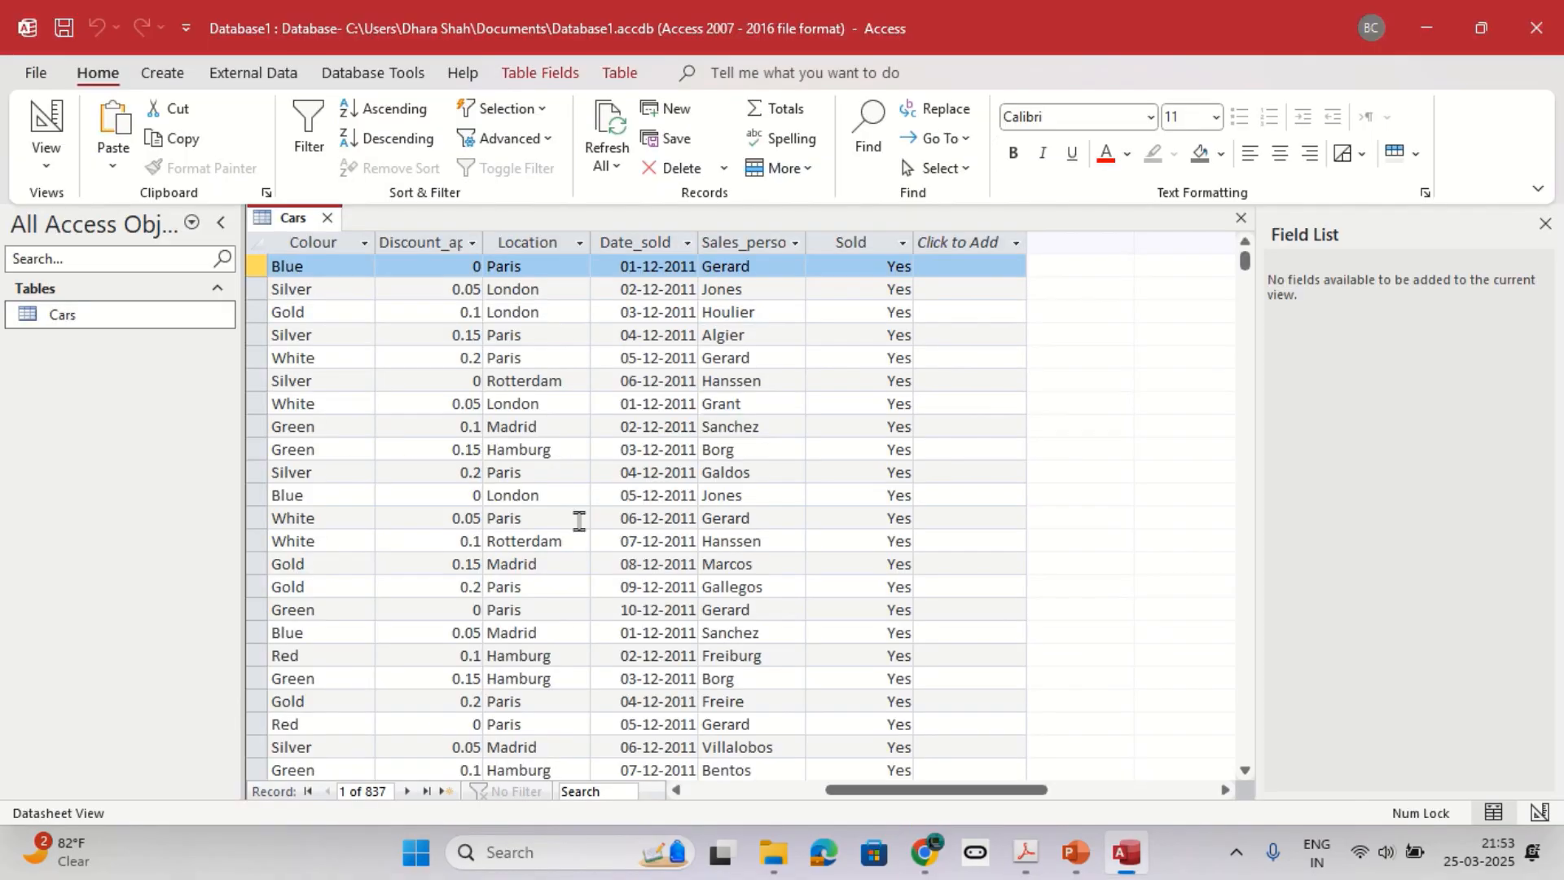
Close the Field List, go to a new blank record in Cars and bring up question 2's three records on the practice sheet.
drag(901, 790, 539, 794)
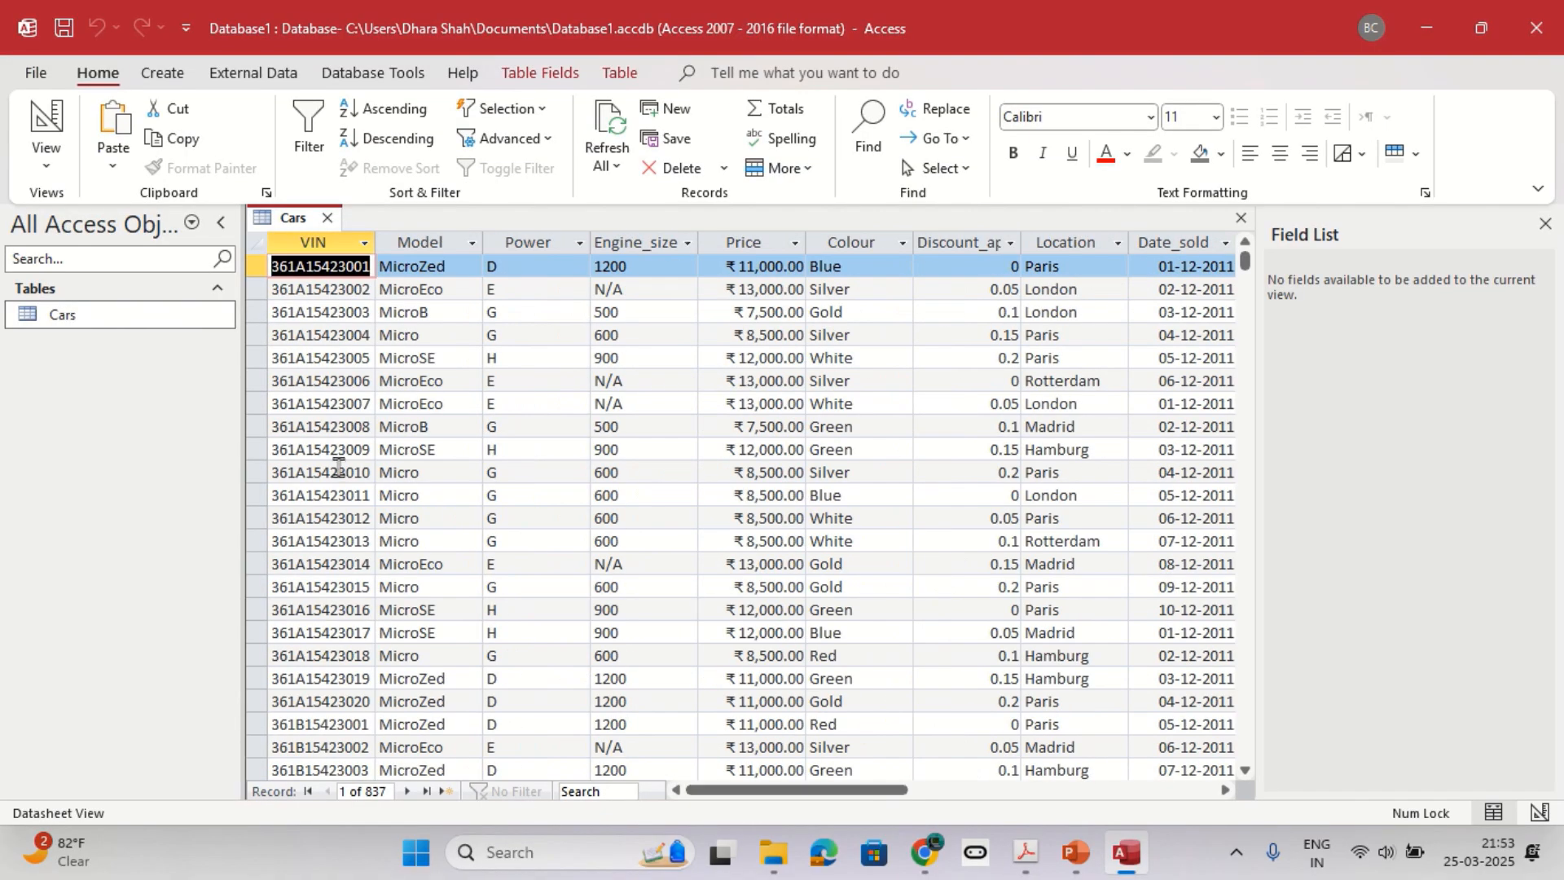
click(1545, 223)
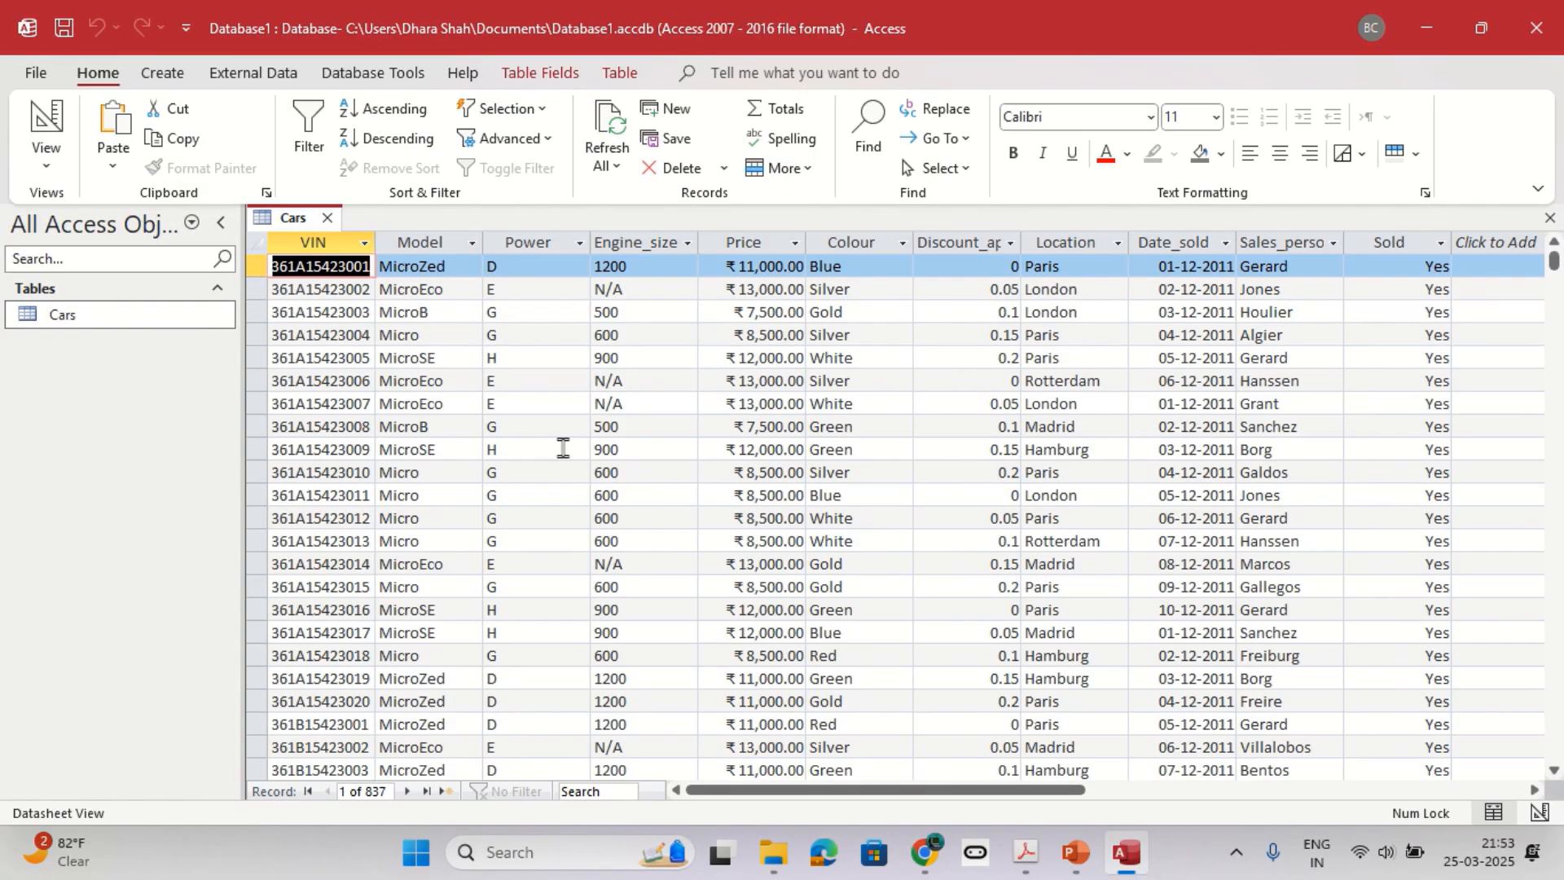
click(444, 793)
key(alt+Tab)
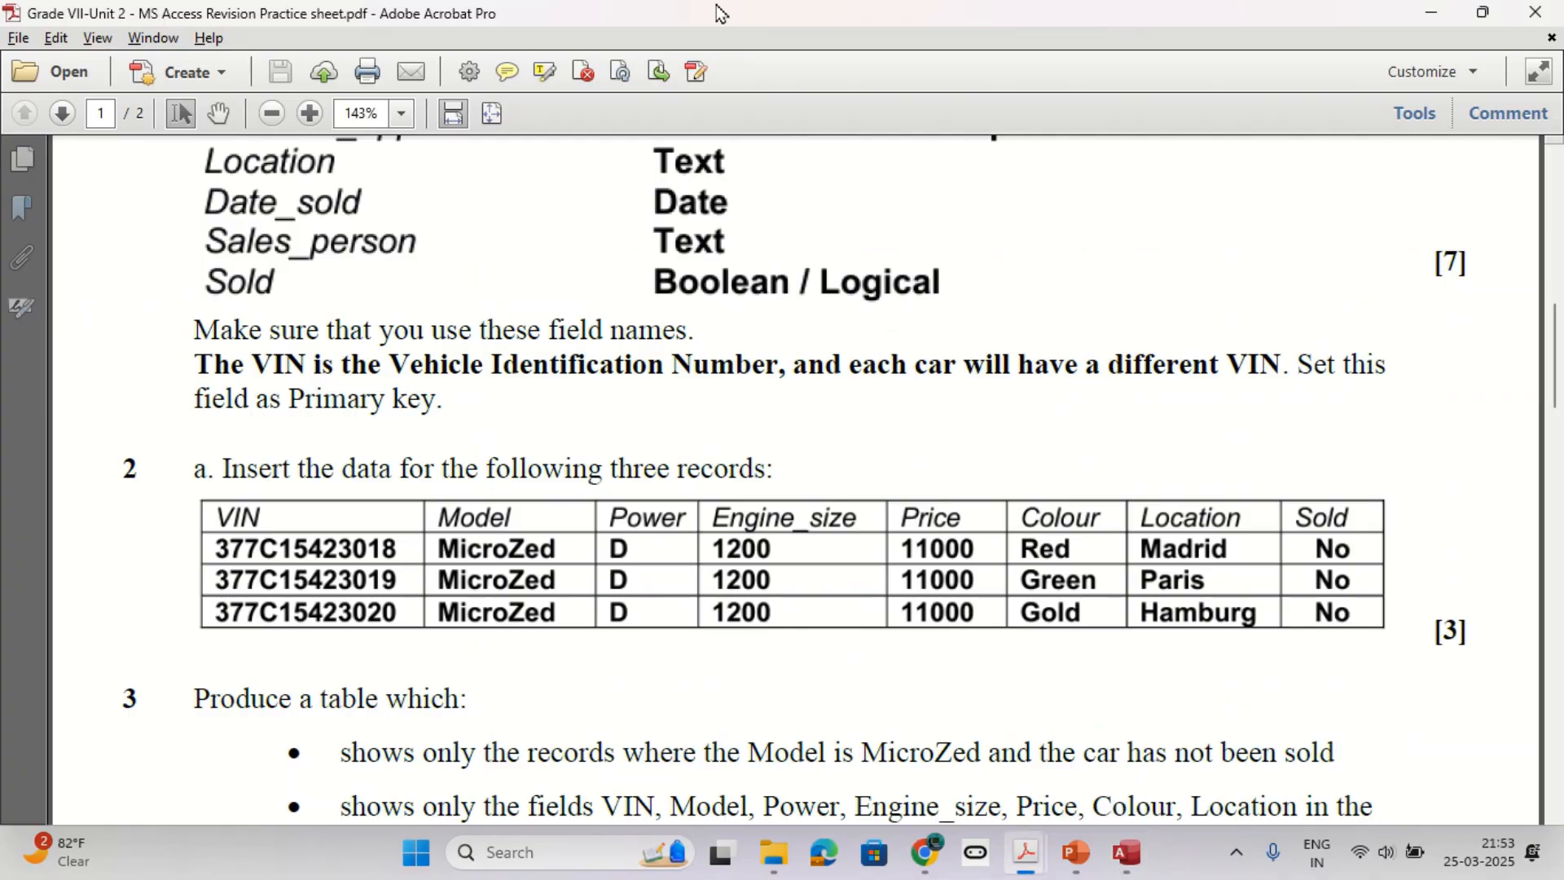
mouse_move(579, 12)
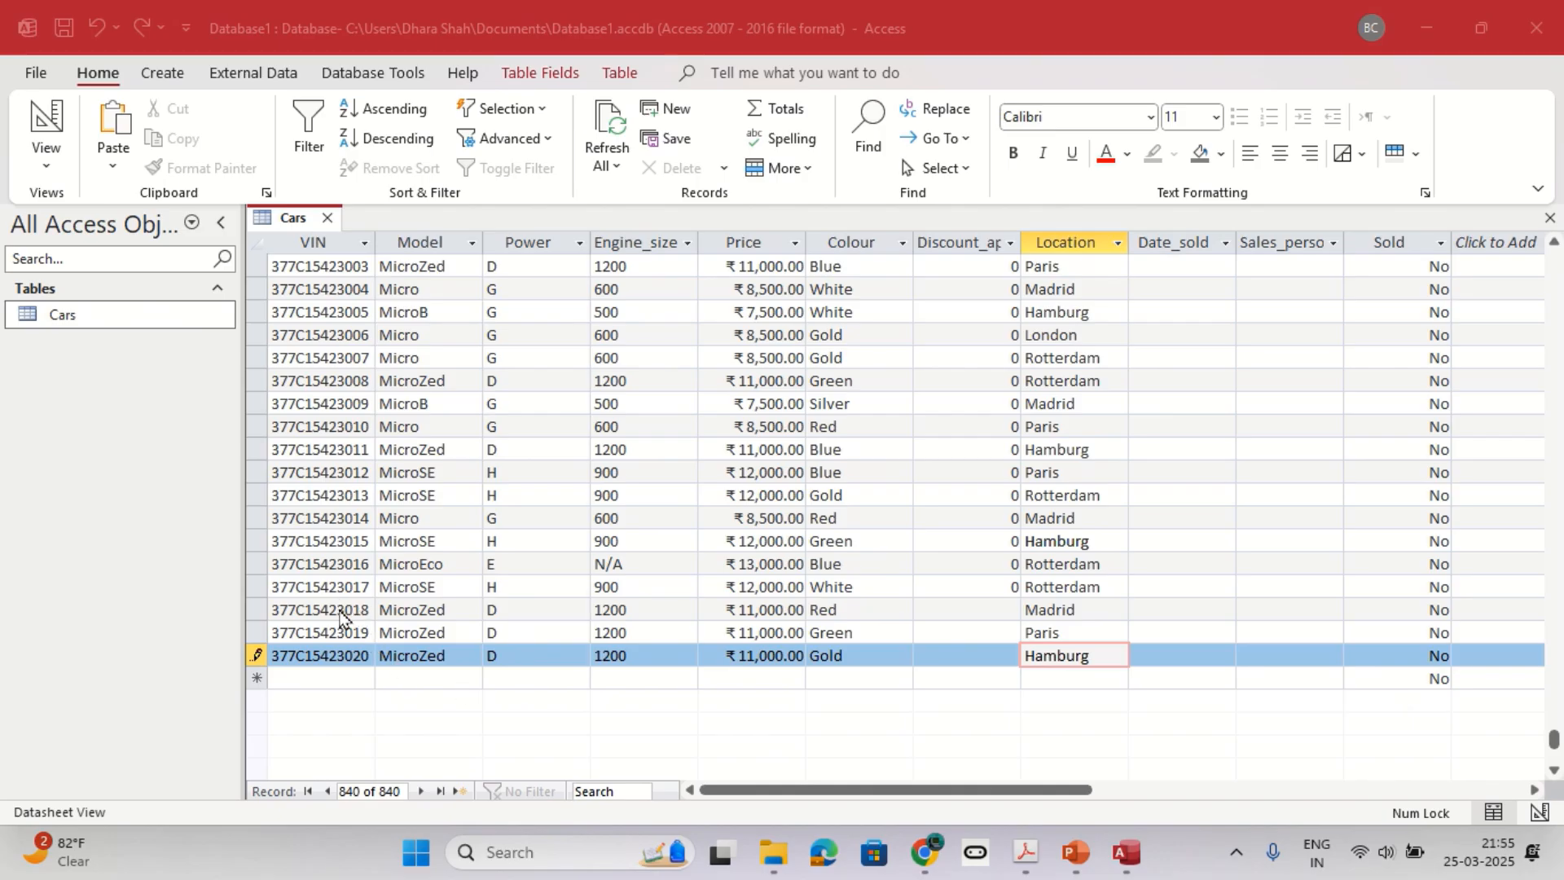
Compare the last three Cars records with the data given in question 2 of the practice sheet.
click(346, 611)
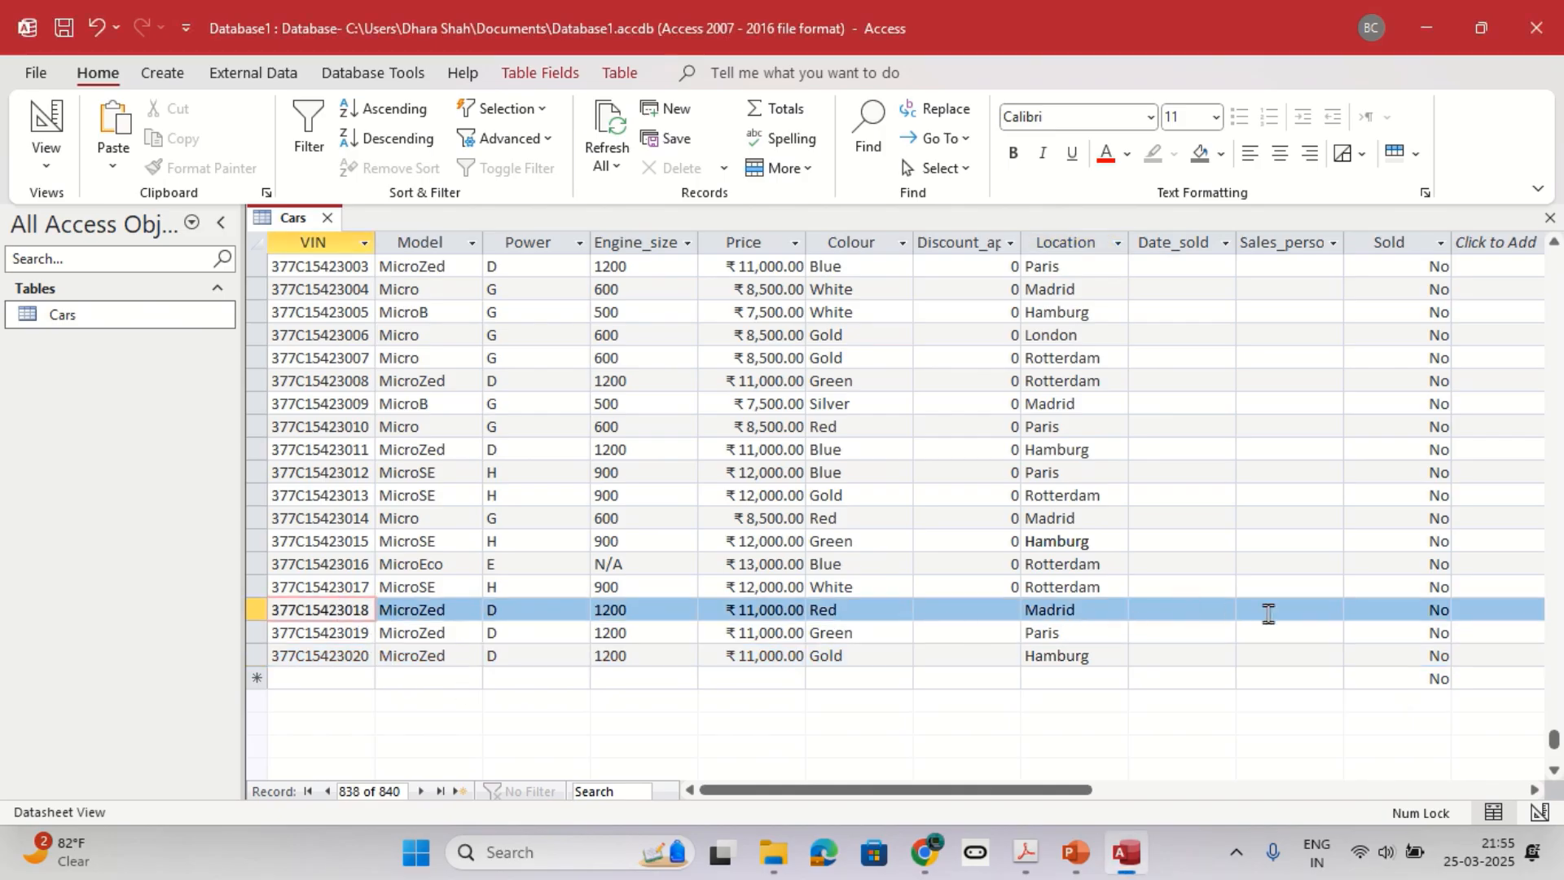
key(alt+Tab)
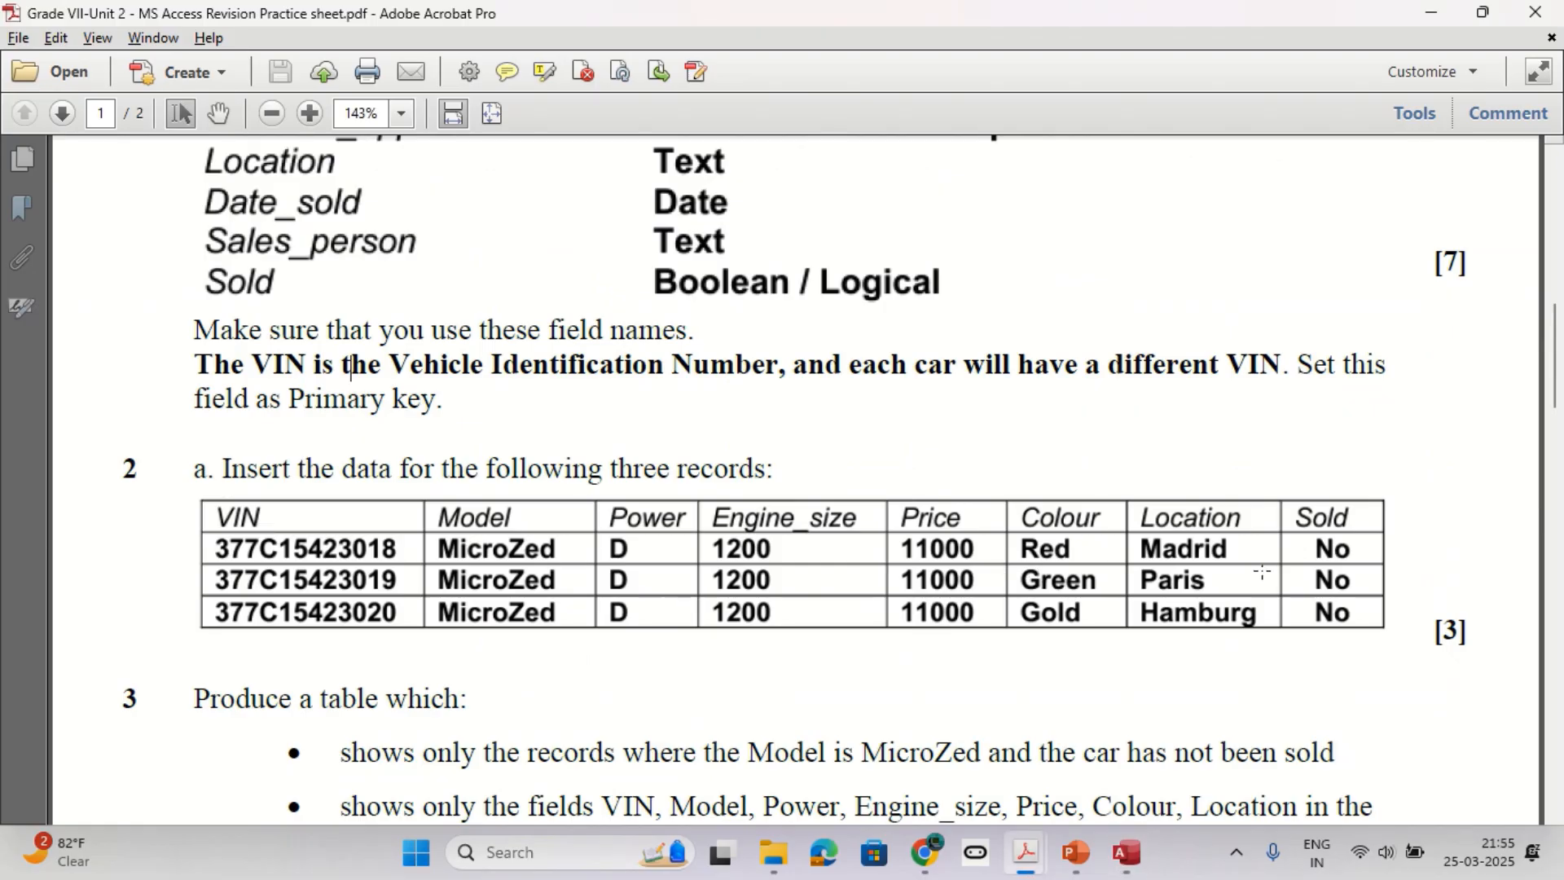
key(alt+Tab)
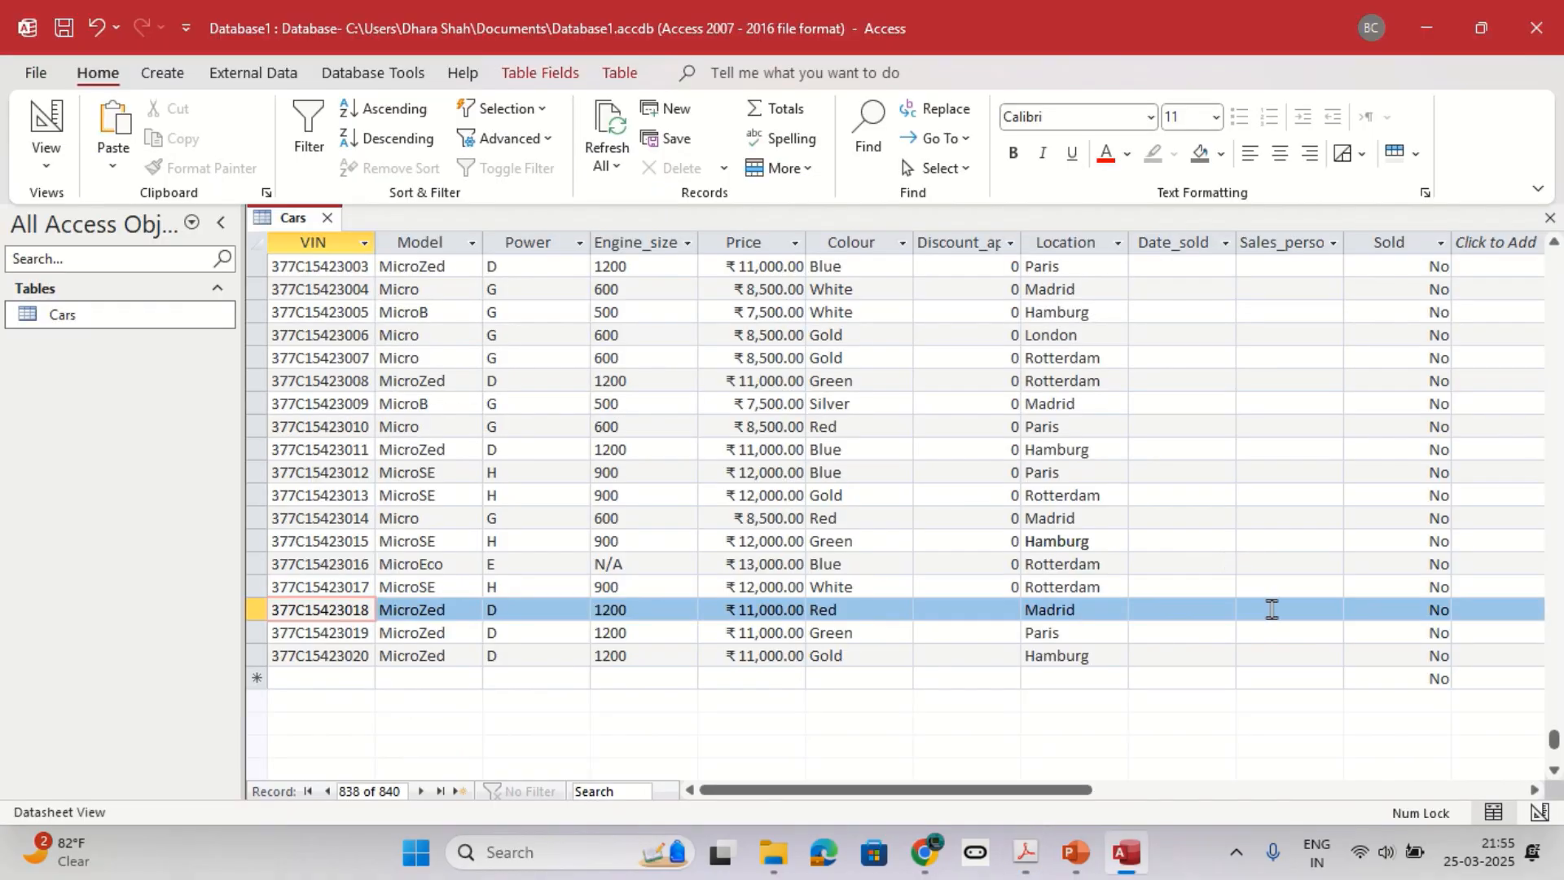
key(alt+Tab)
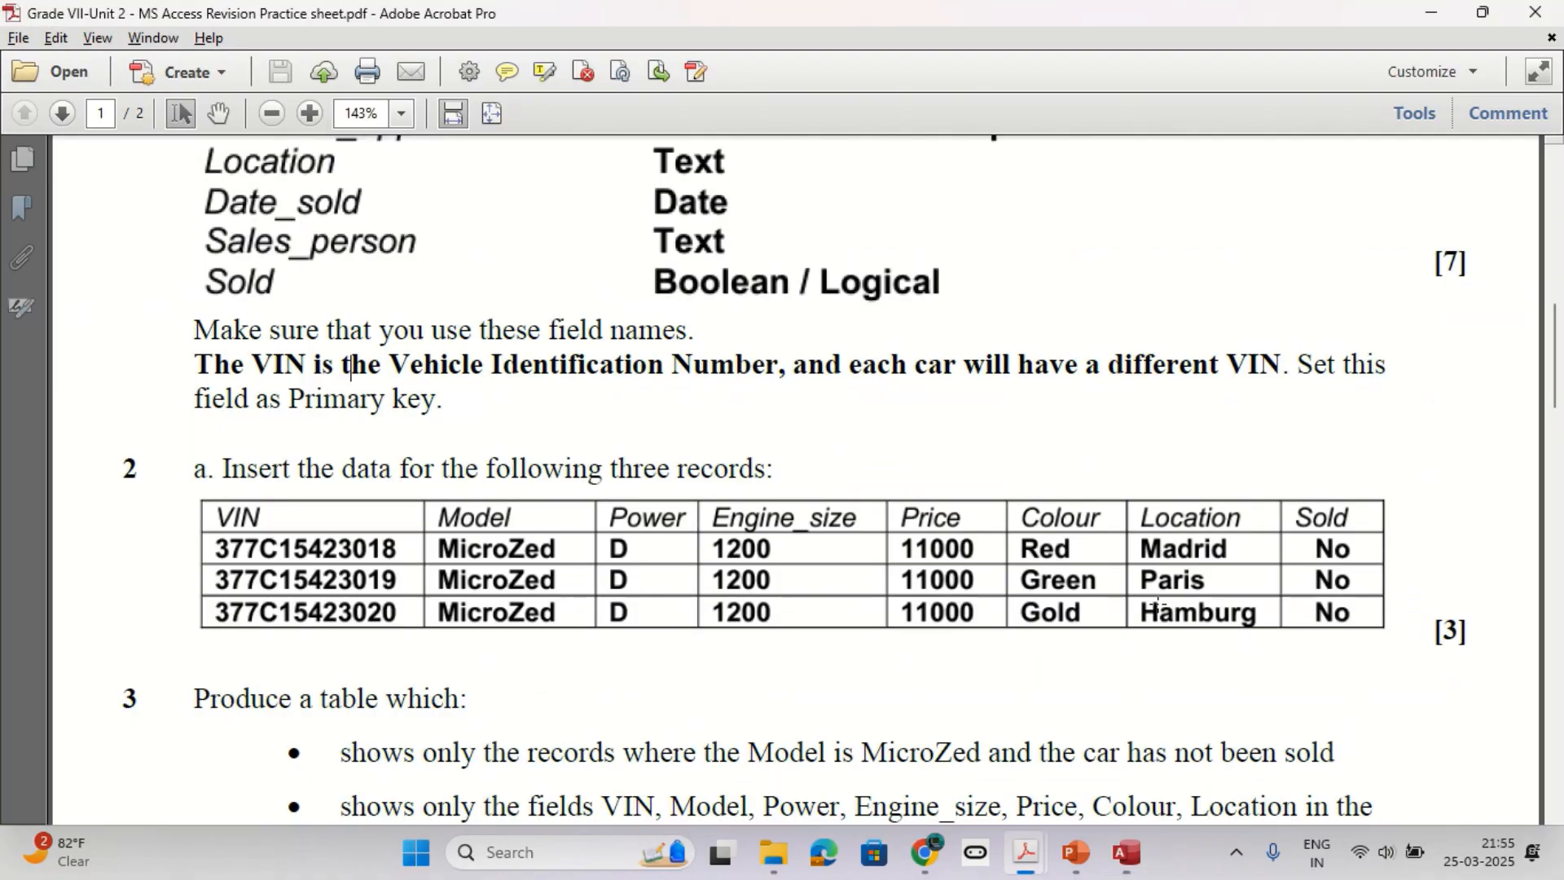
key(alt+Tab)
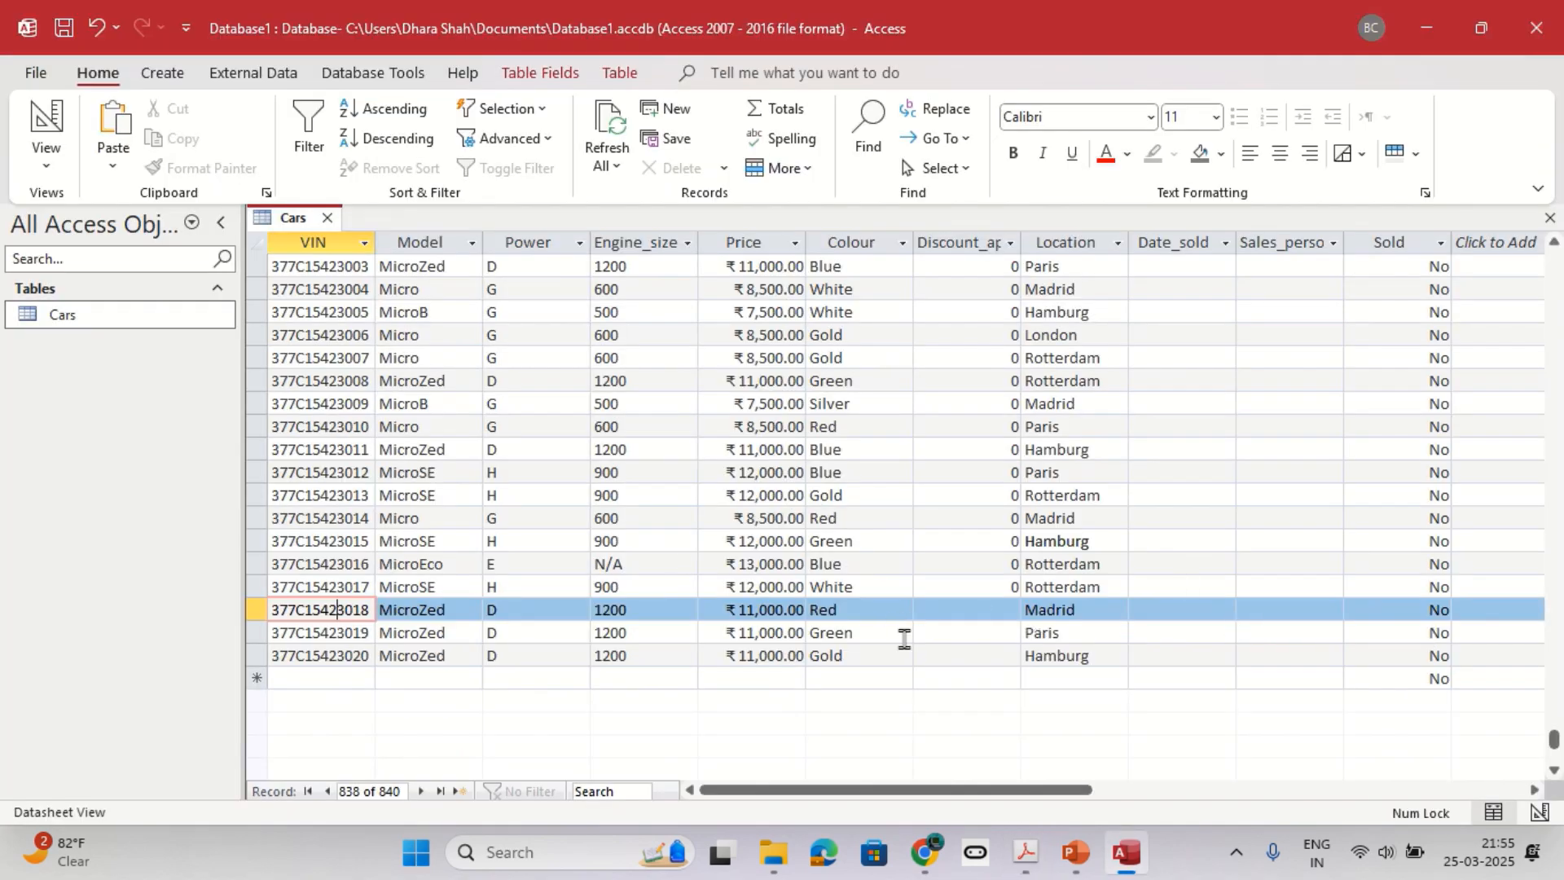
Read question 3 of the practice sheet, noting its record conditions, and return to the Cars table.
key(alt+Tab)
scroll(558, 616, down, 5)
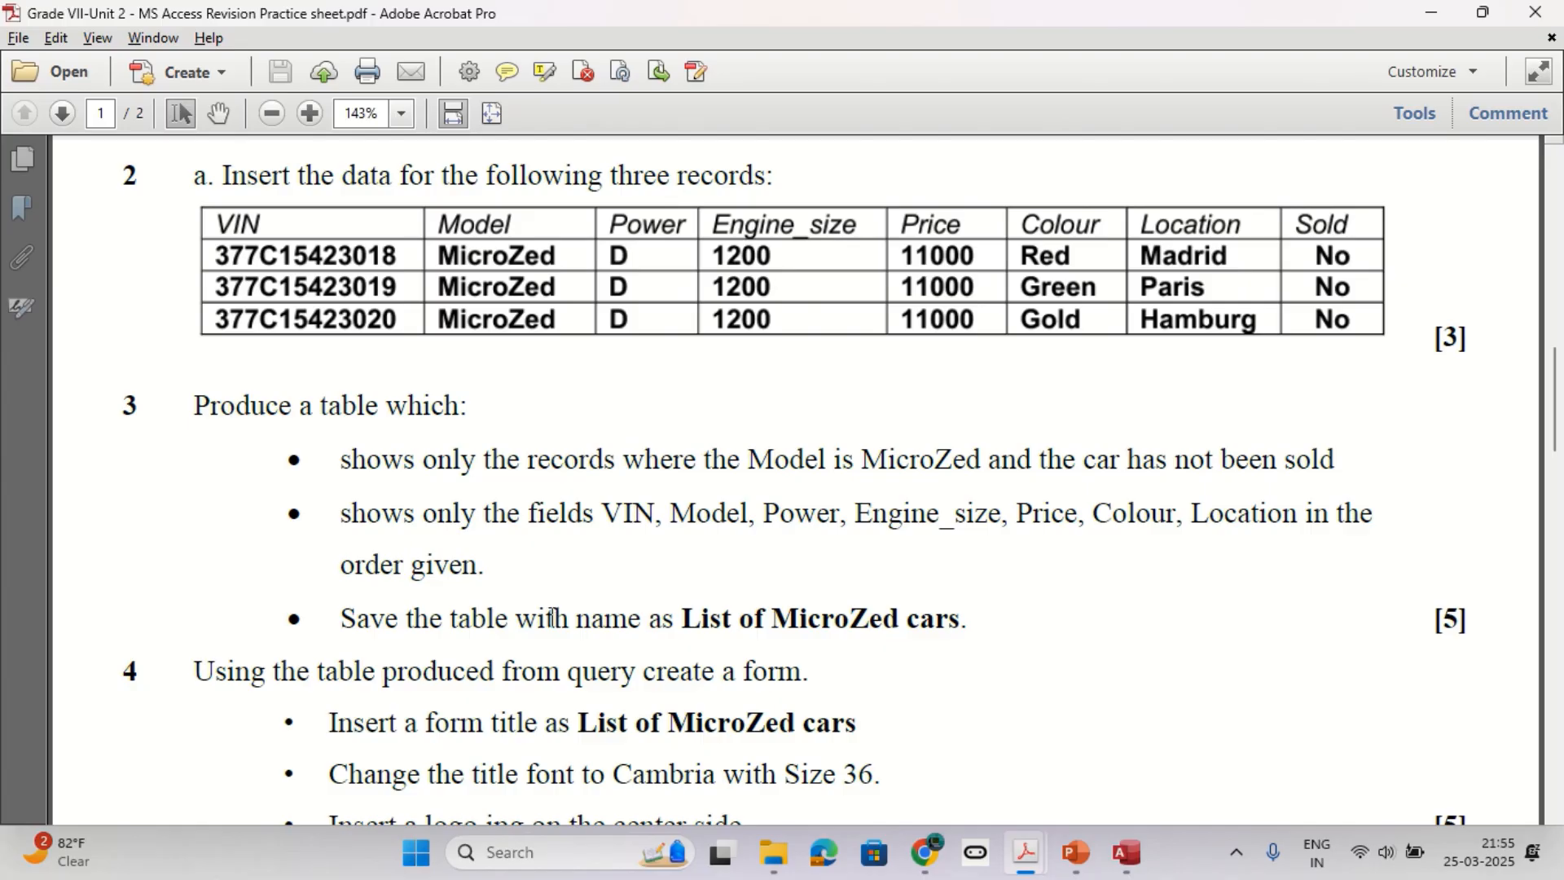
drag(346, 459, 1173, 453)
key(alt+Tab)
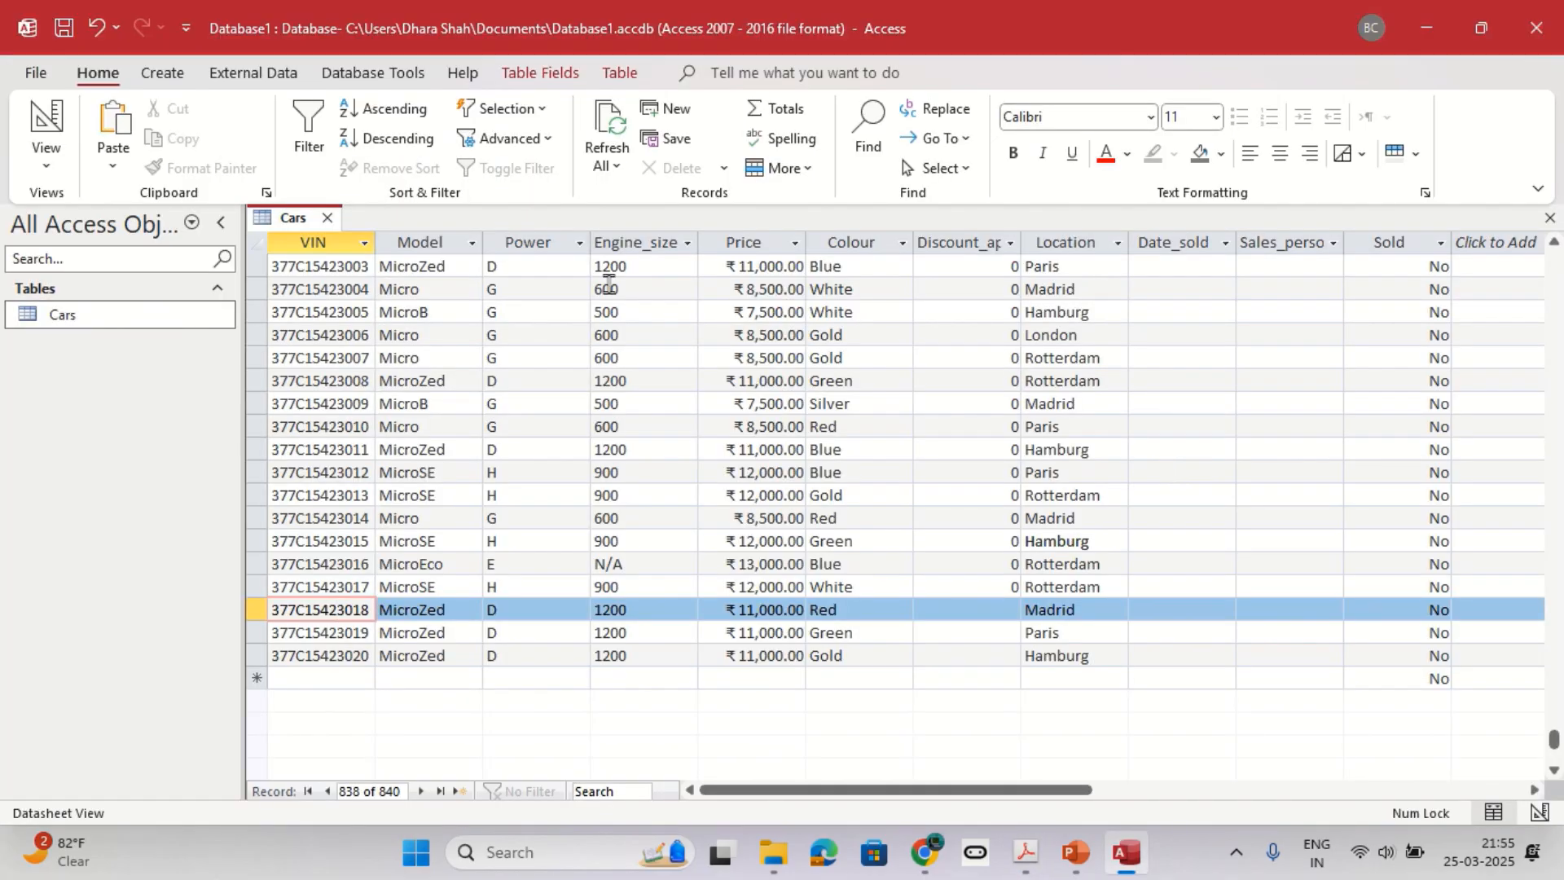
Create a new query in Design View and add the Cars table to it.
click(162, 73)
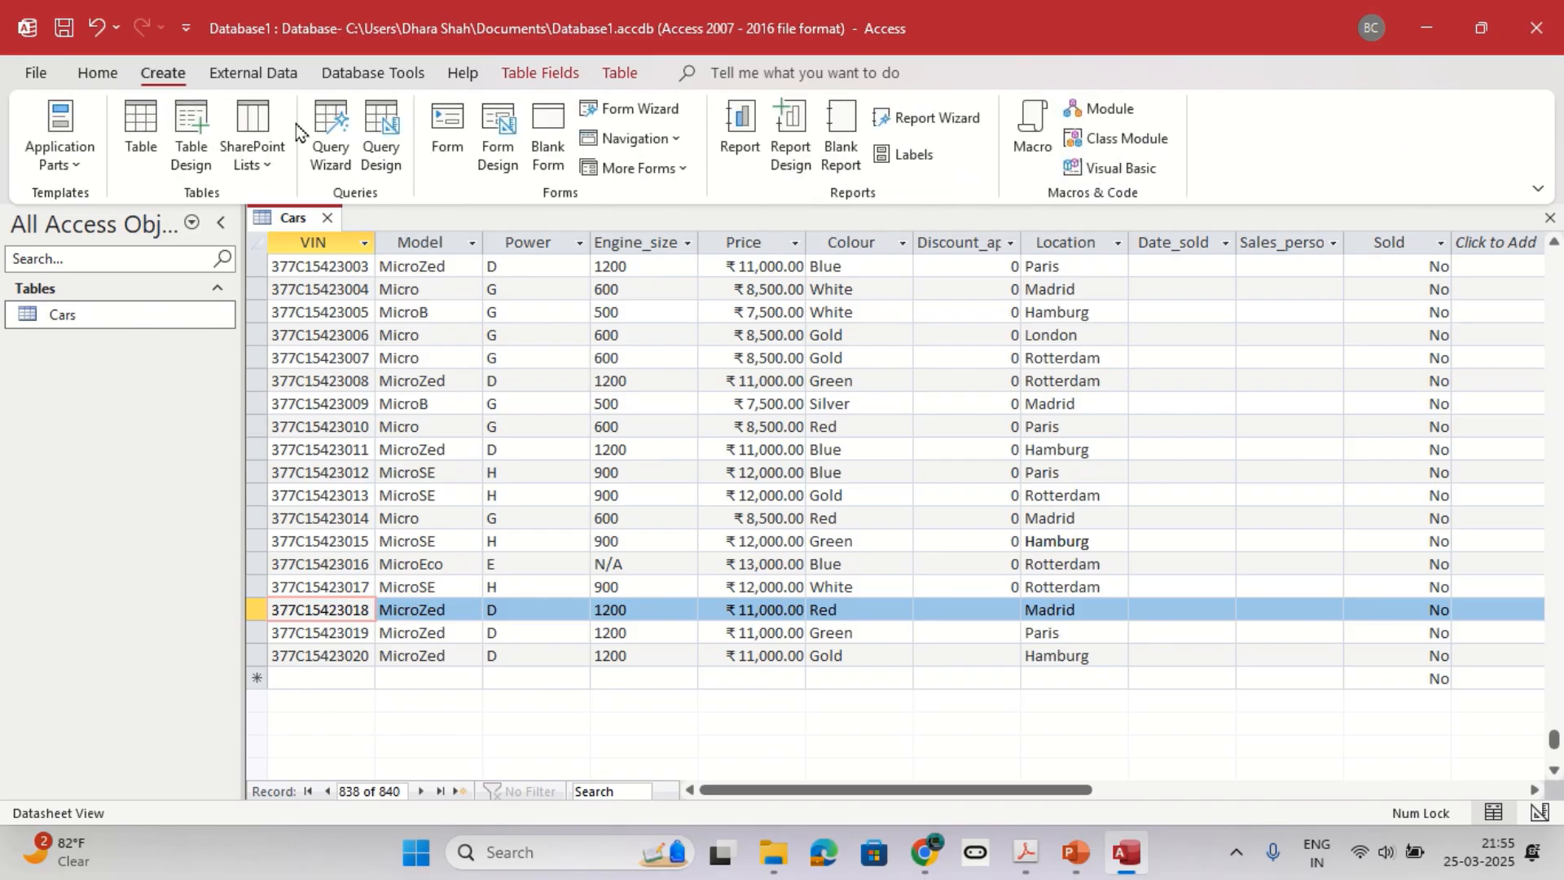
click(372, 122)
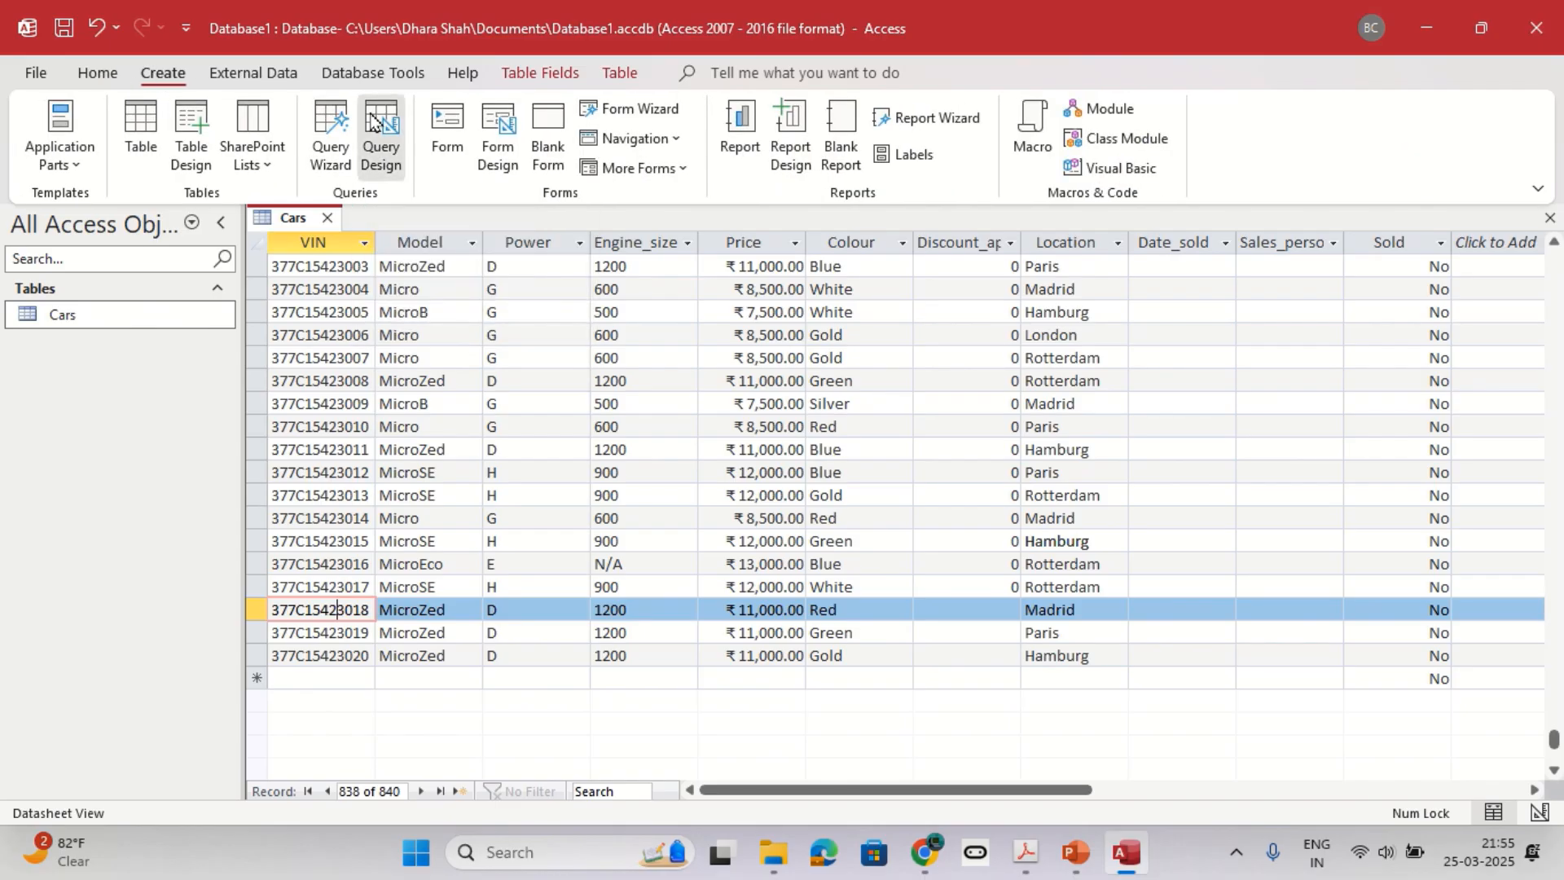
key(alt+Tab)
key(alt+Tab)
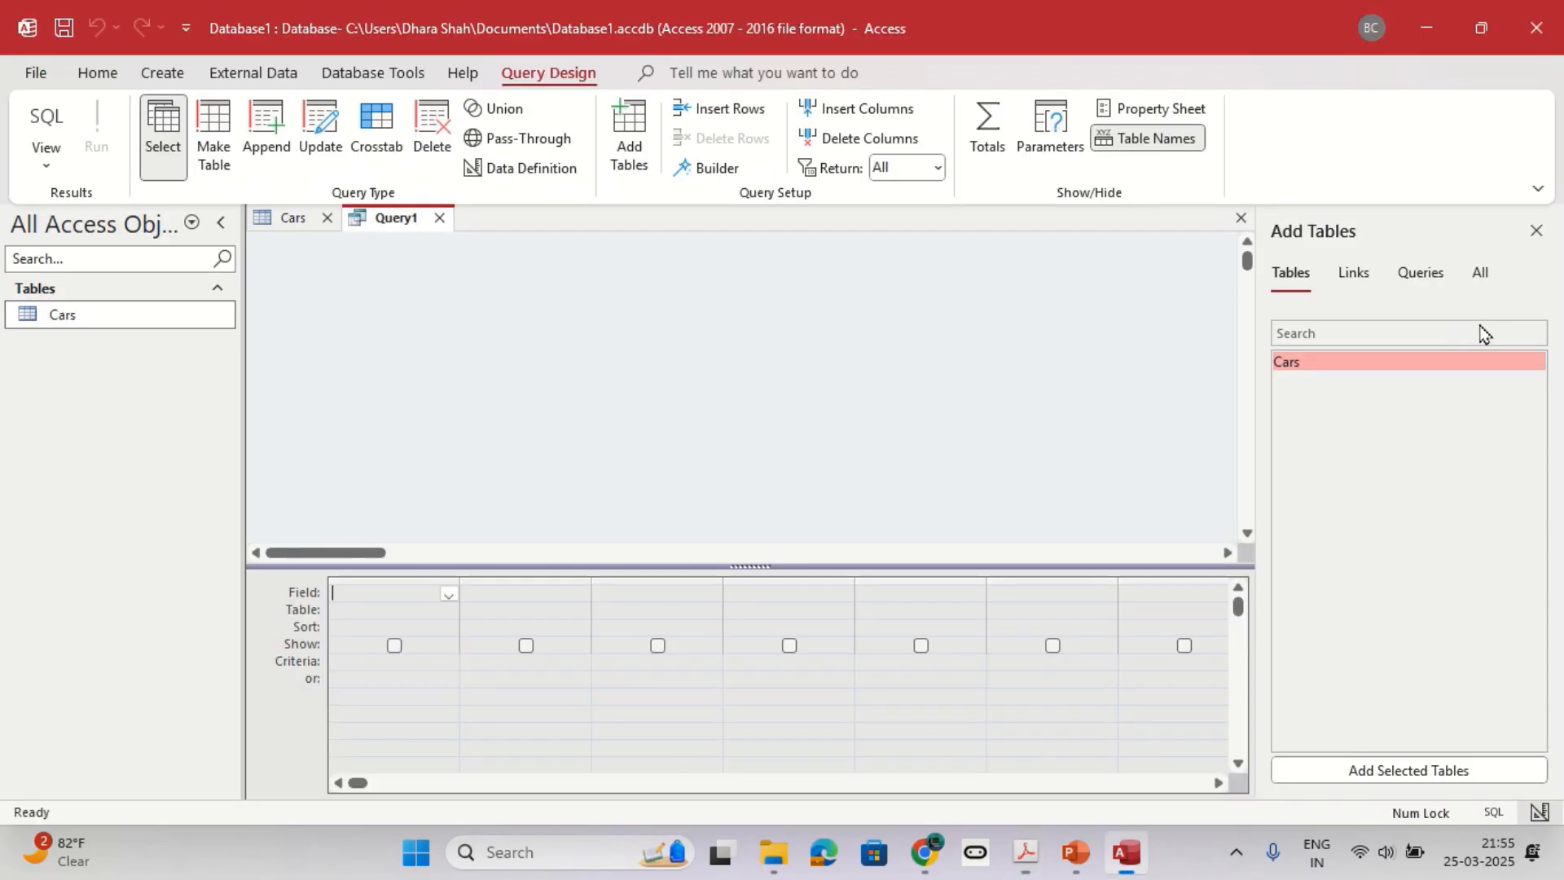
double_click(1310, 364)
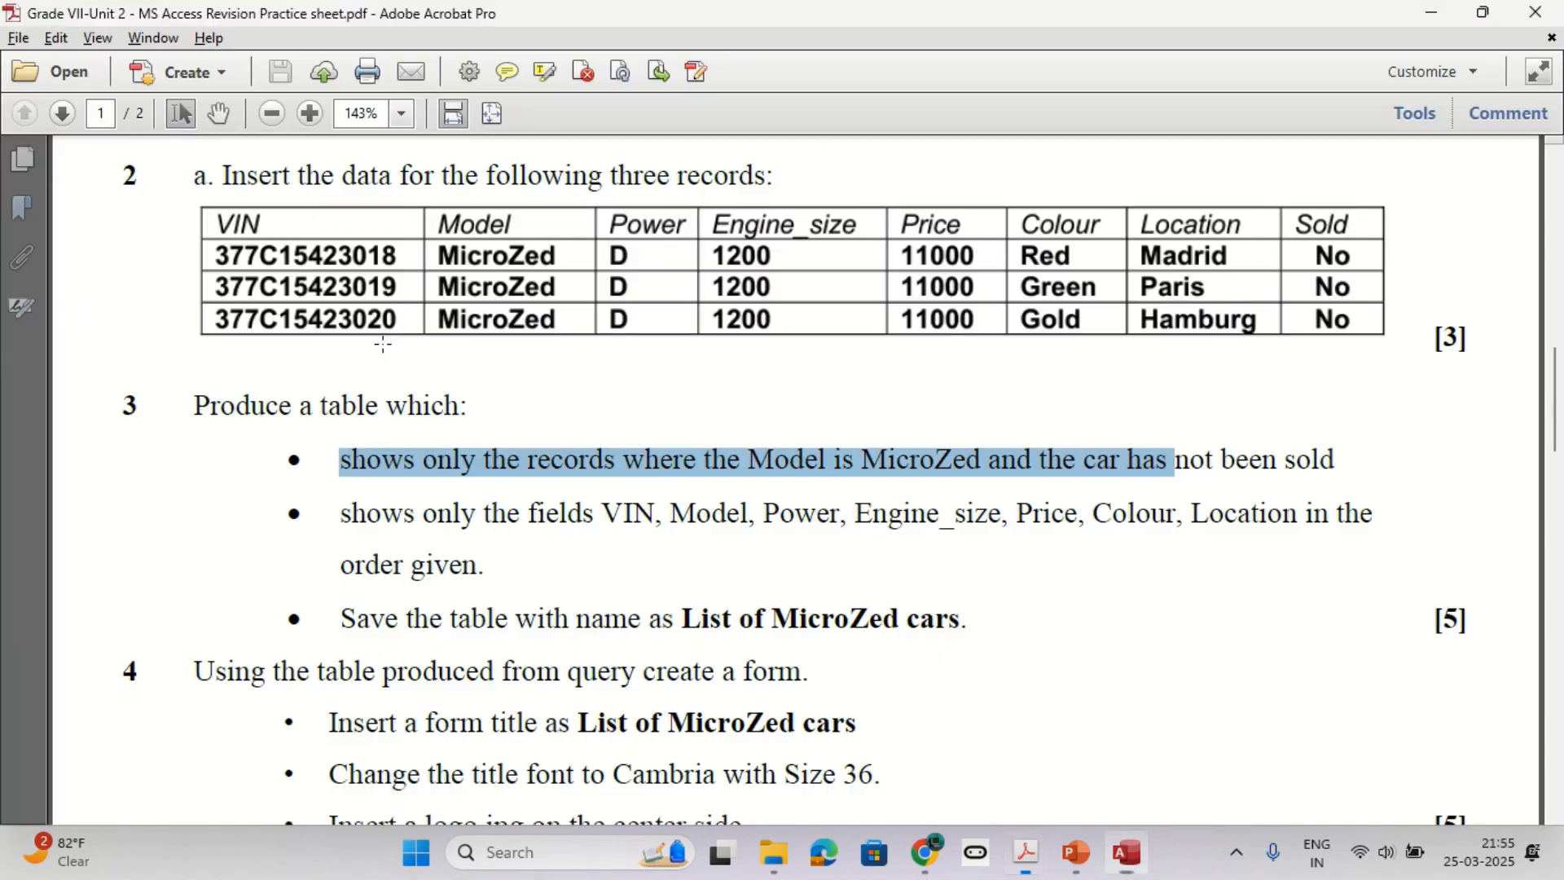
Add the VIN and Model fields to the query in the order given on the practice sheet.
key(alt+Tab)
drag(603, 513, 743, 514)
key(alt+Tab)
double_click(364, 314)
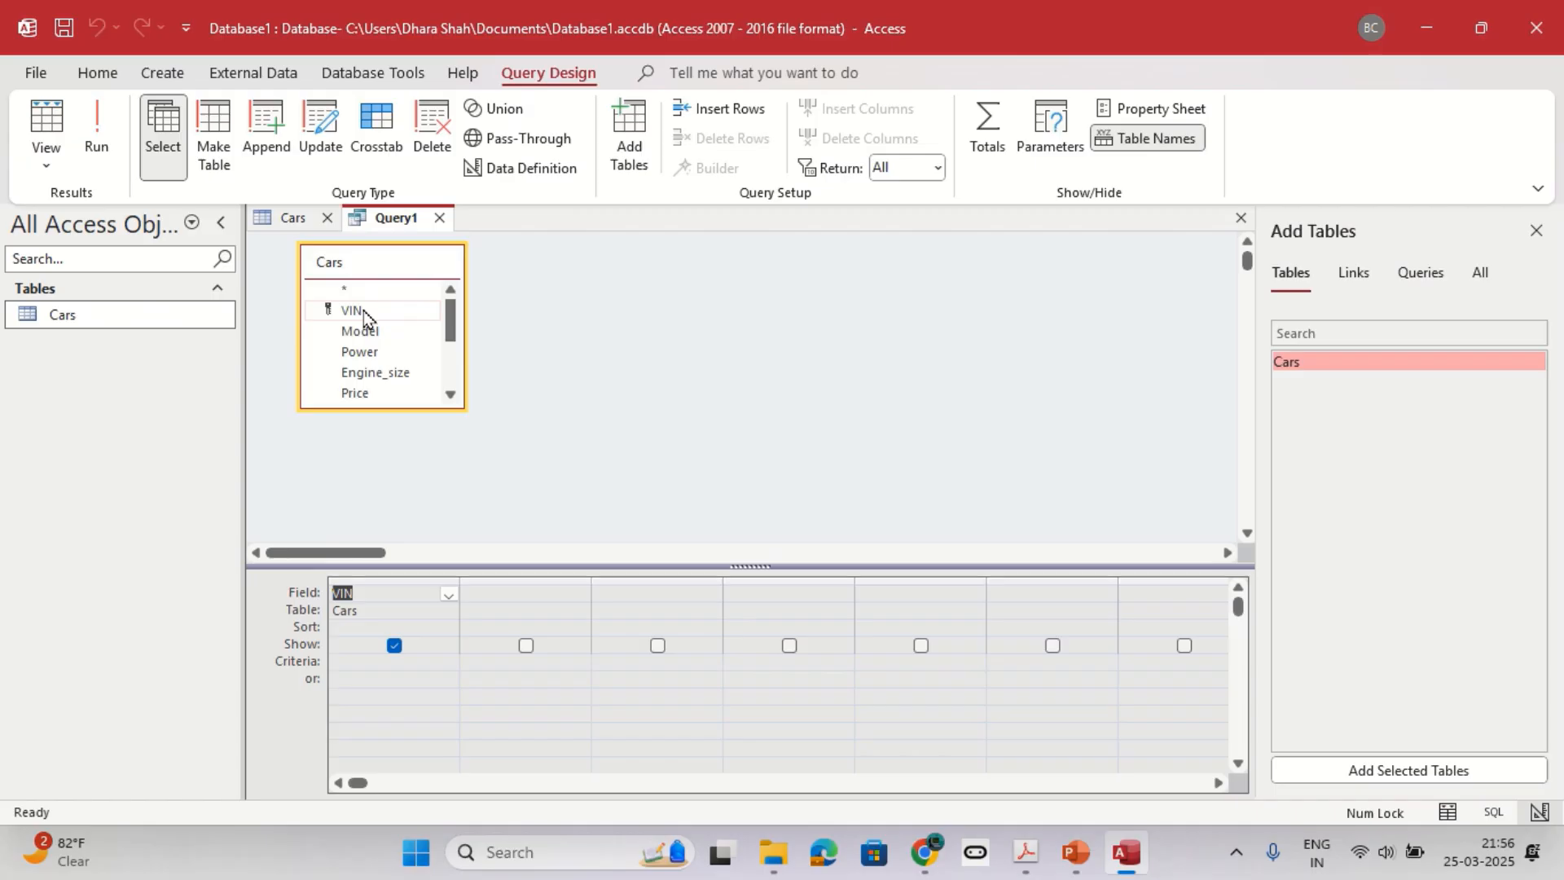
key(alt+Tab)
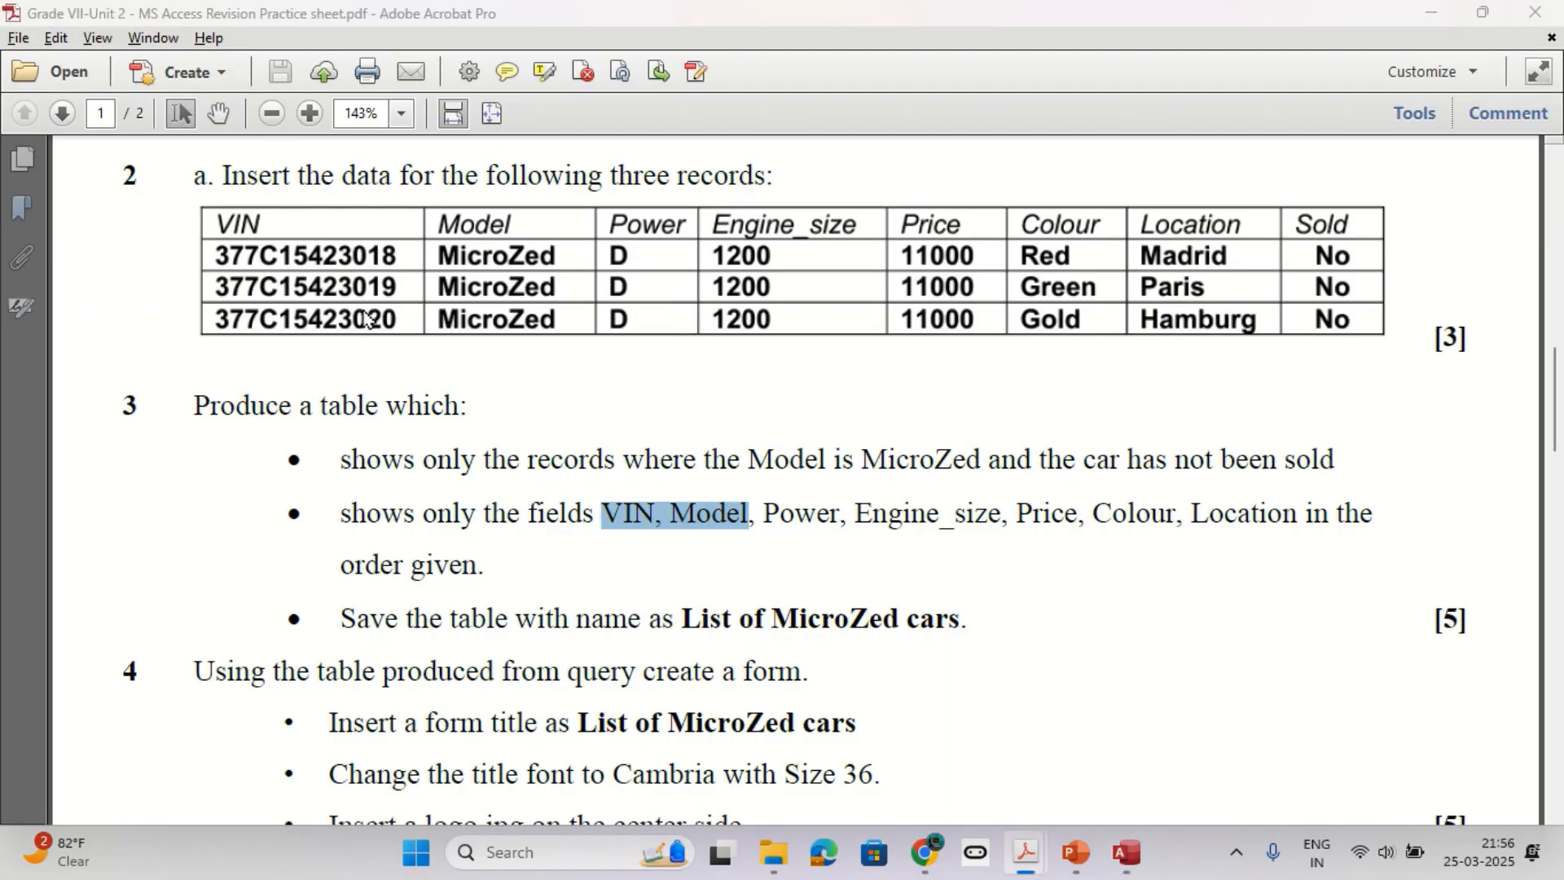
key(alt+Tab)
double_click(369, 332)
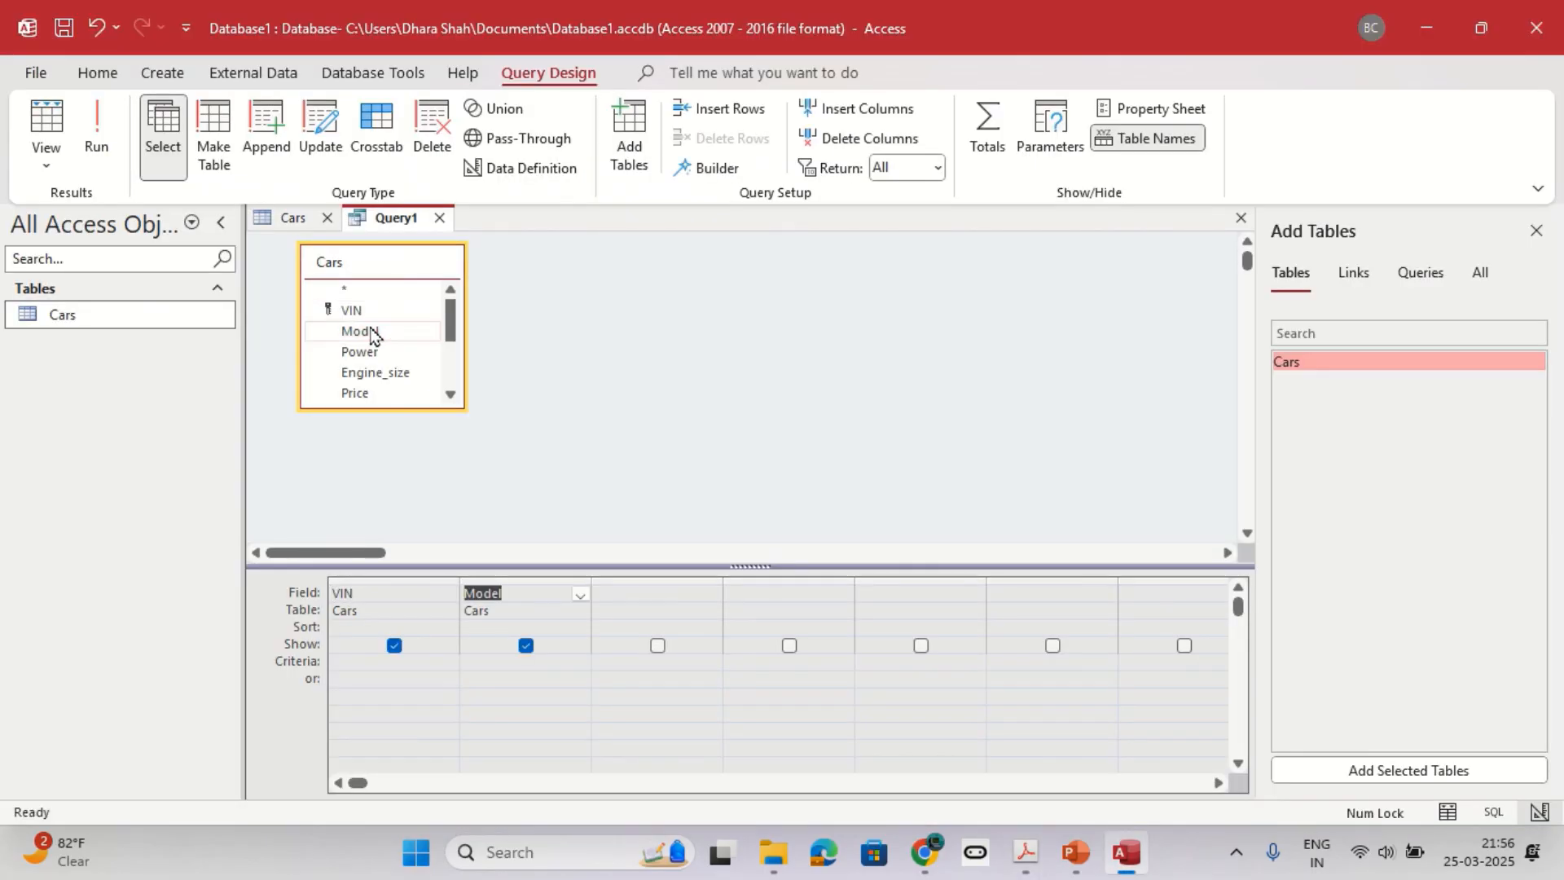
Add the Power and Engine_size fields to the query after Model.
key(alt+Tab)
key(alt+Tab)
click(643, 590)
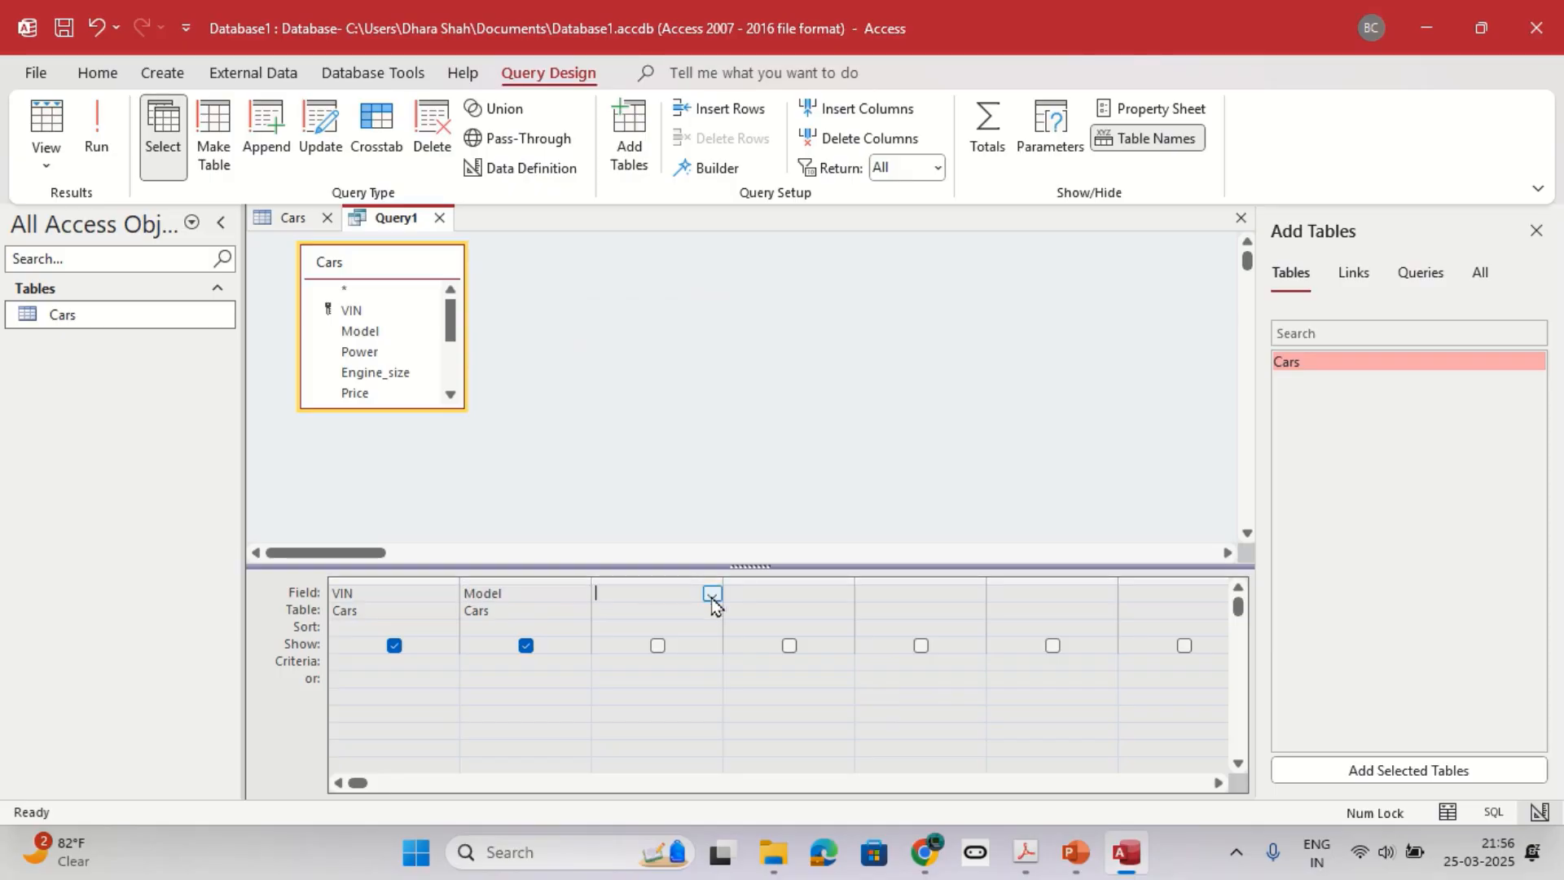
click(711, 594)
click(668, 660)
key(alt+Tab)
Add the Price and Colour fields to the query after Engine_size.
key(alt+Tab)
click(839, 599)
click(842, 597)
click(814, 676)
key(alt+Tab)
key(alt+Tab)
click(975, 593)
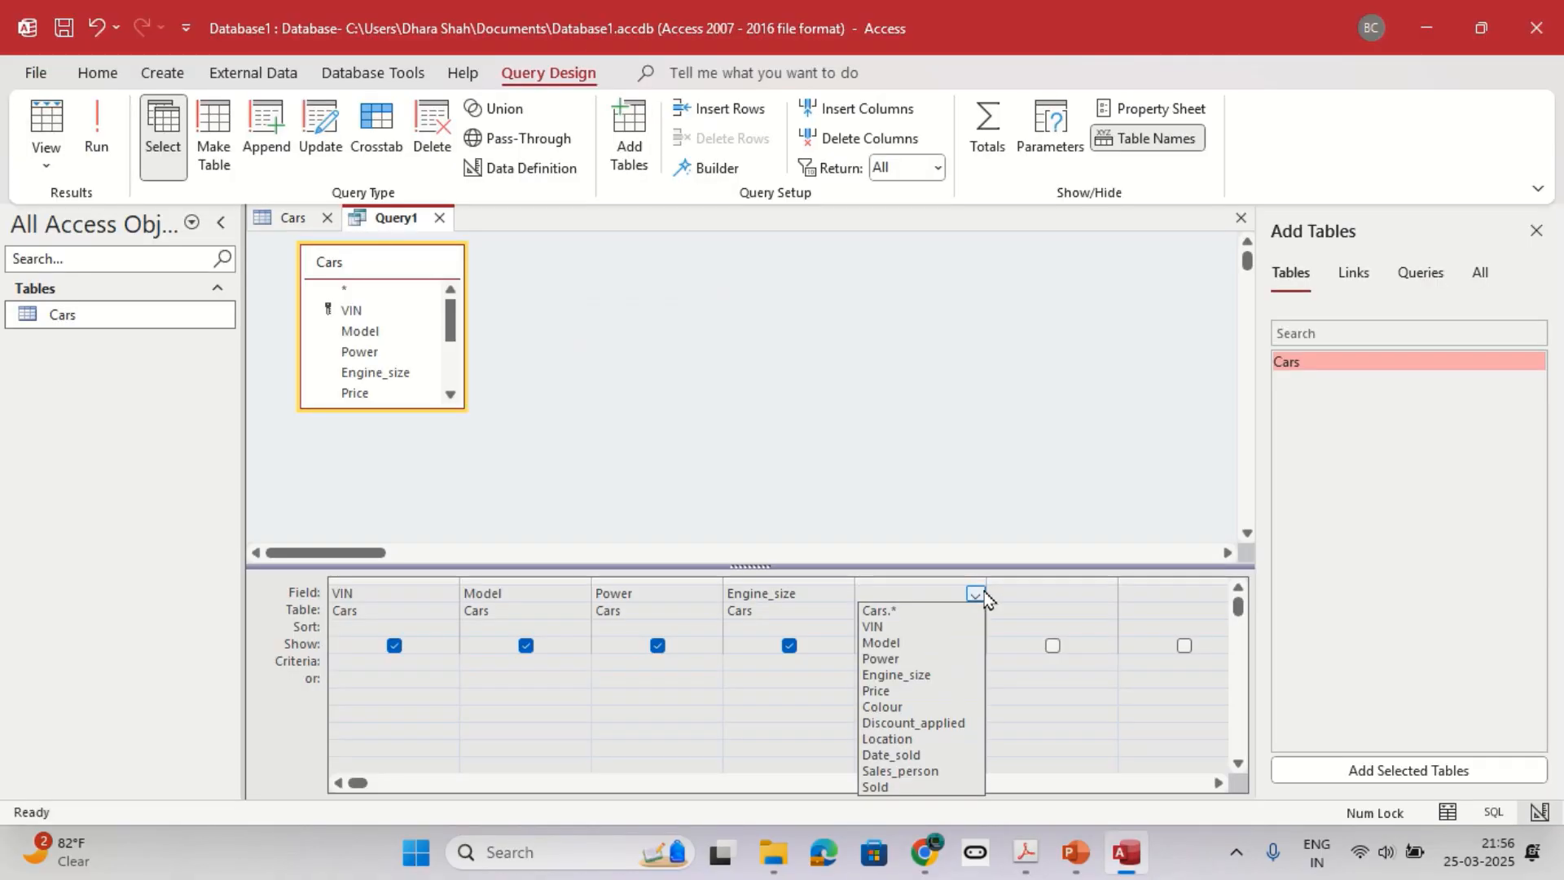
click(921, 692)
click(1067, 594)
click(1106, 594)
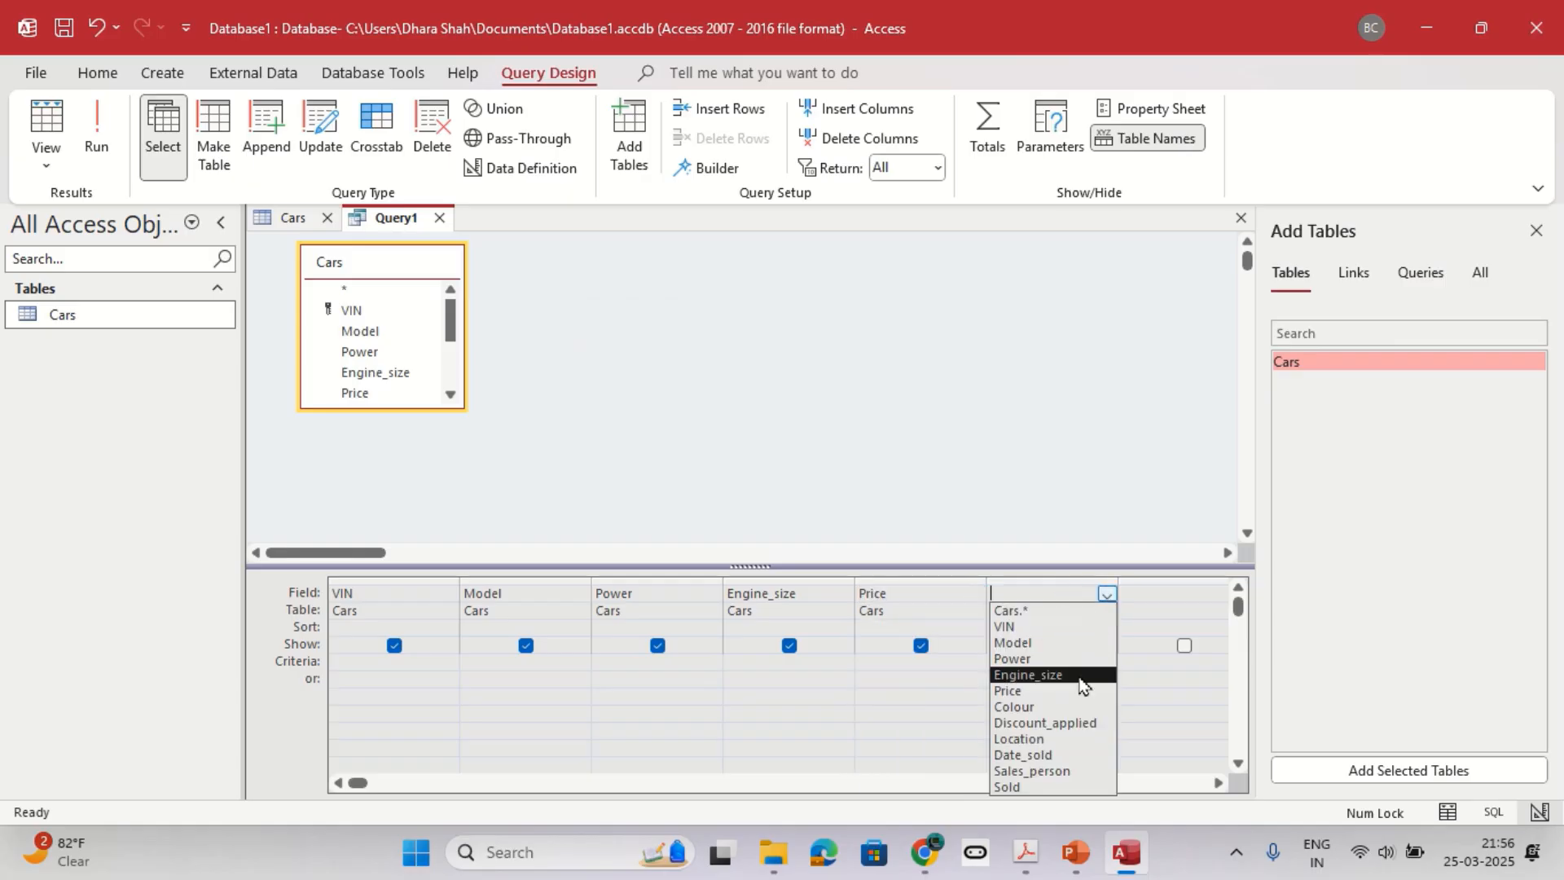
click(1061, 702)
Add the Location field to the query after Colour, following the practice sheet's field order.
key(alt+Tab)
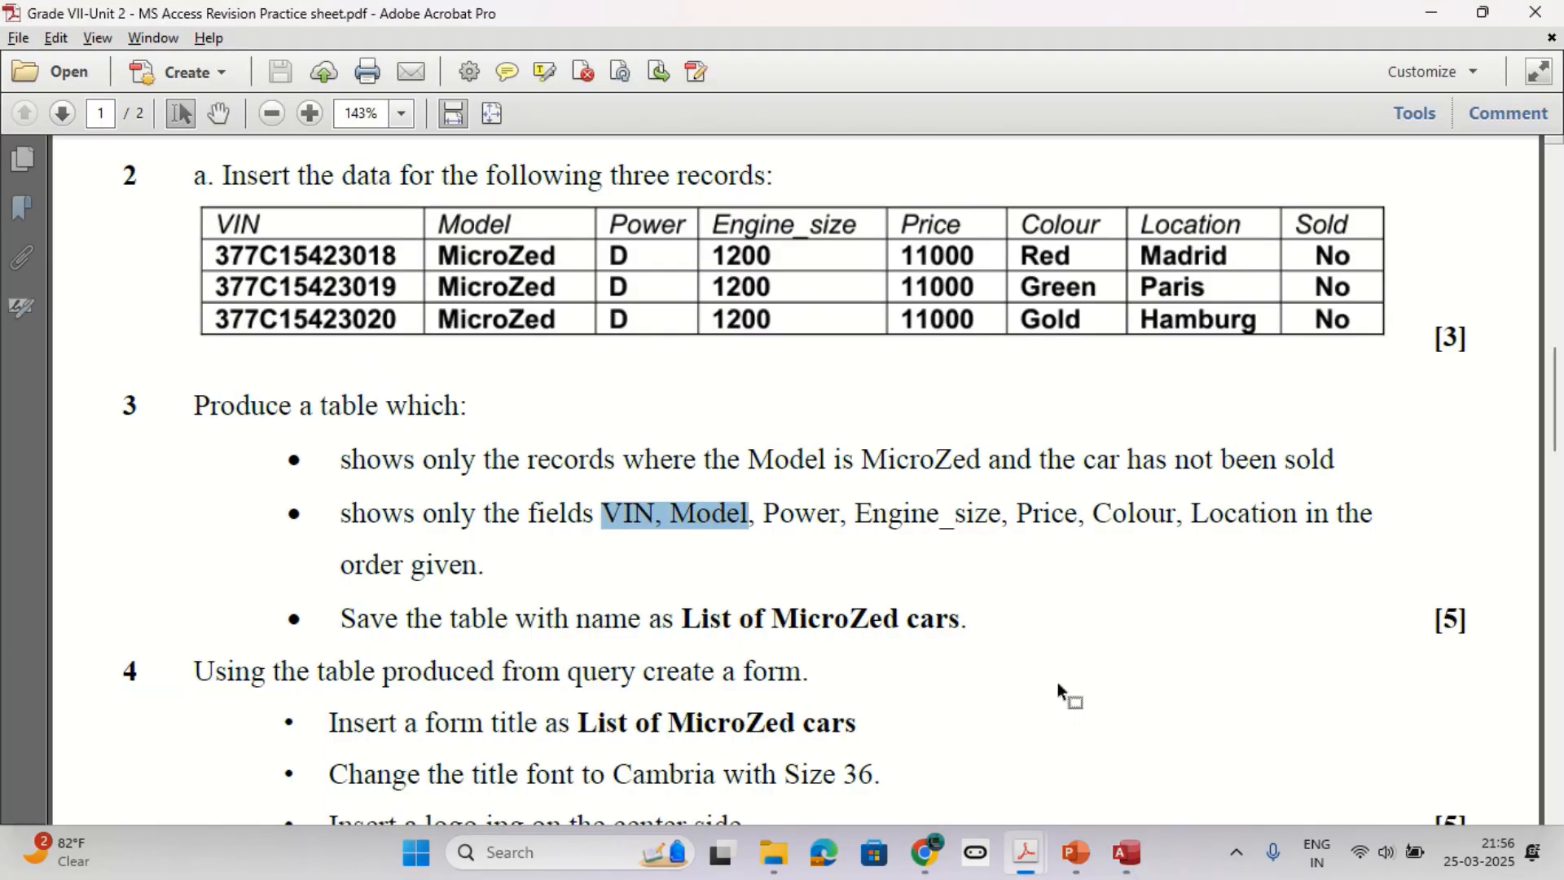
key(alt+Tab)
click(1172, 596)
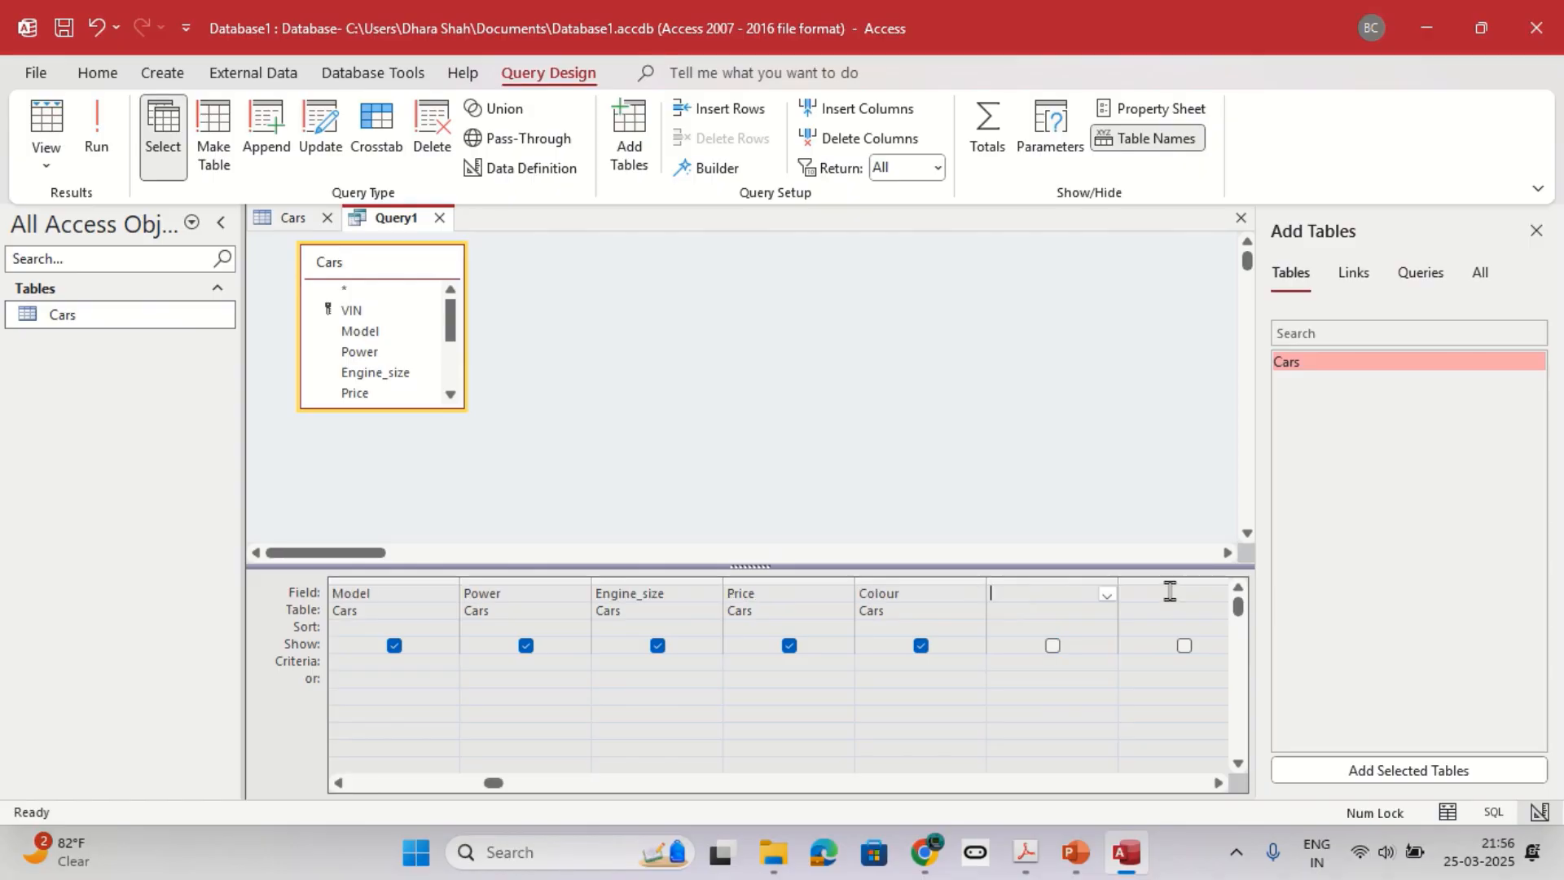
click(1106, 593)
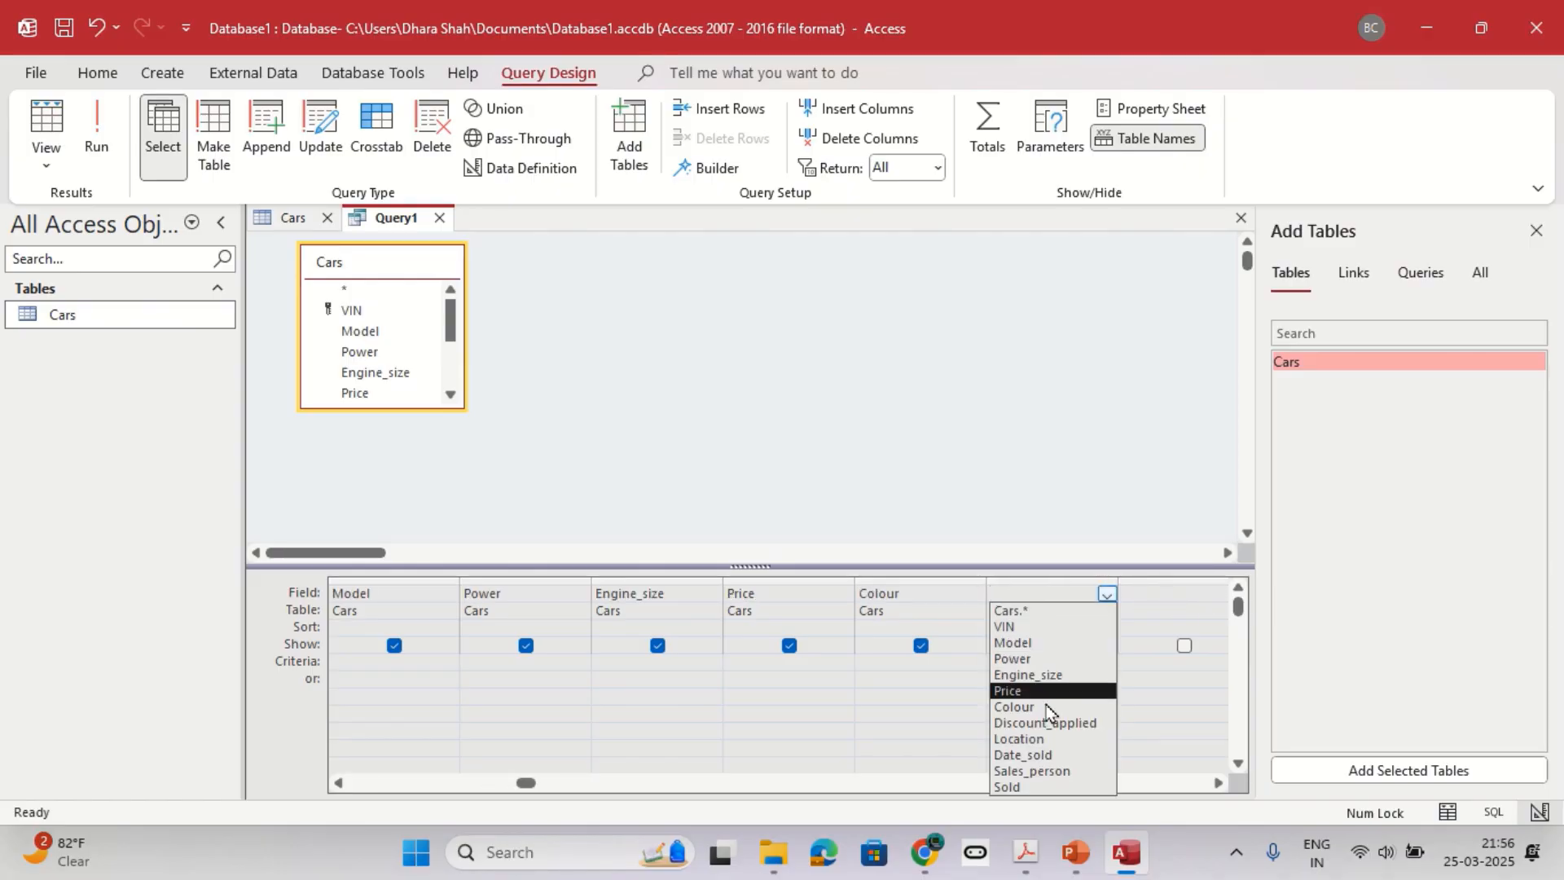
click(1039, 739)
Check the query's field order against question 3 and review the table name the practice sheet asks for.
key(alt+Tab)
drag(1187, 511, 506, 565)
click(503, 563)
drag(342, 511, 513, 576)
click(509, 577)
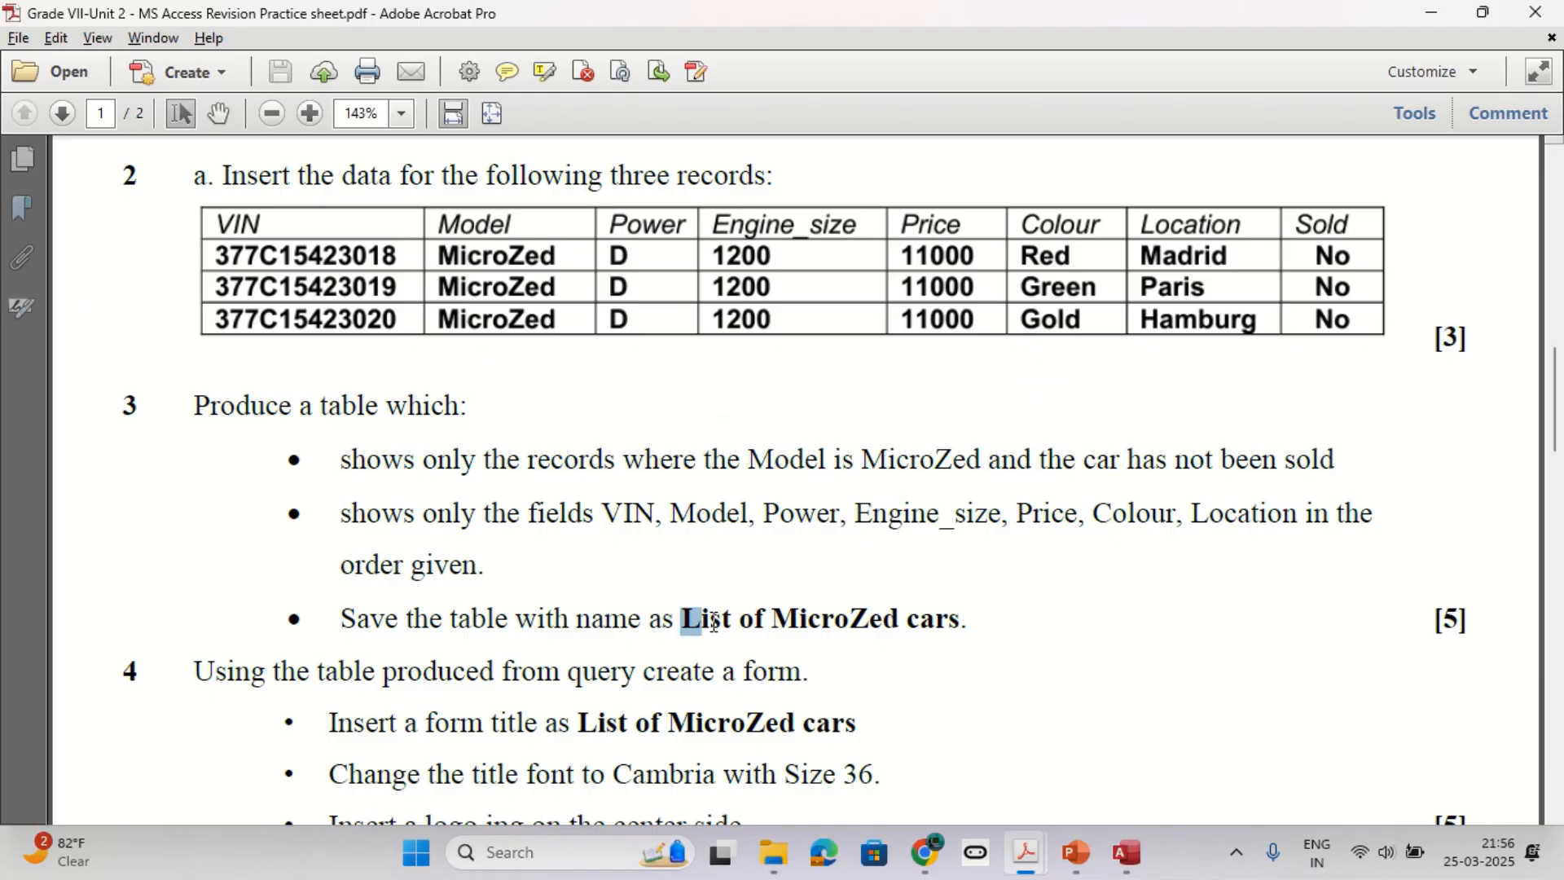
drag(684, 620, 956, 639)
key(alt+Tab)
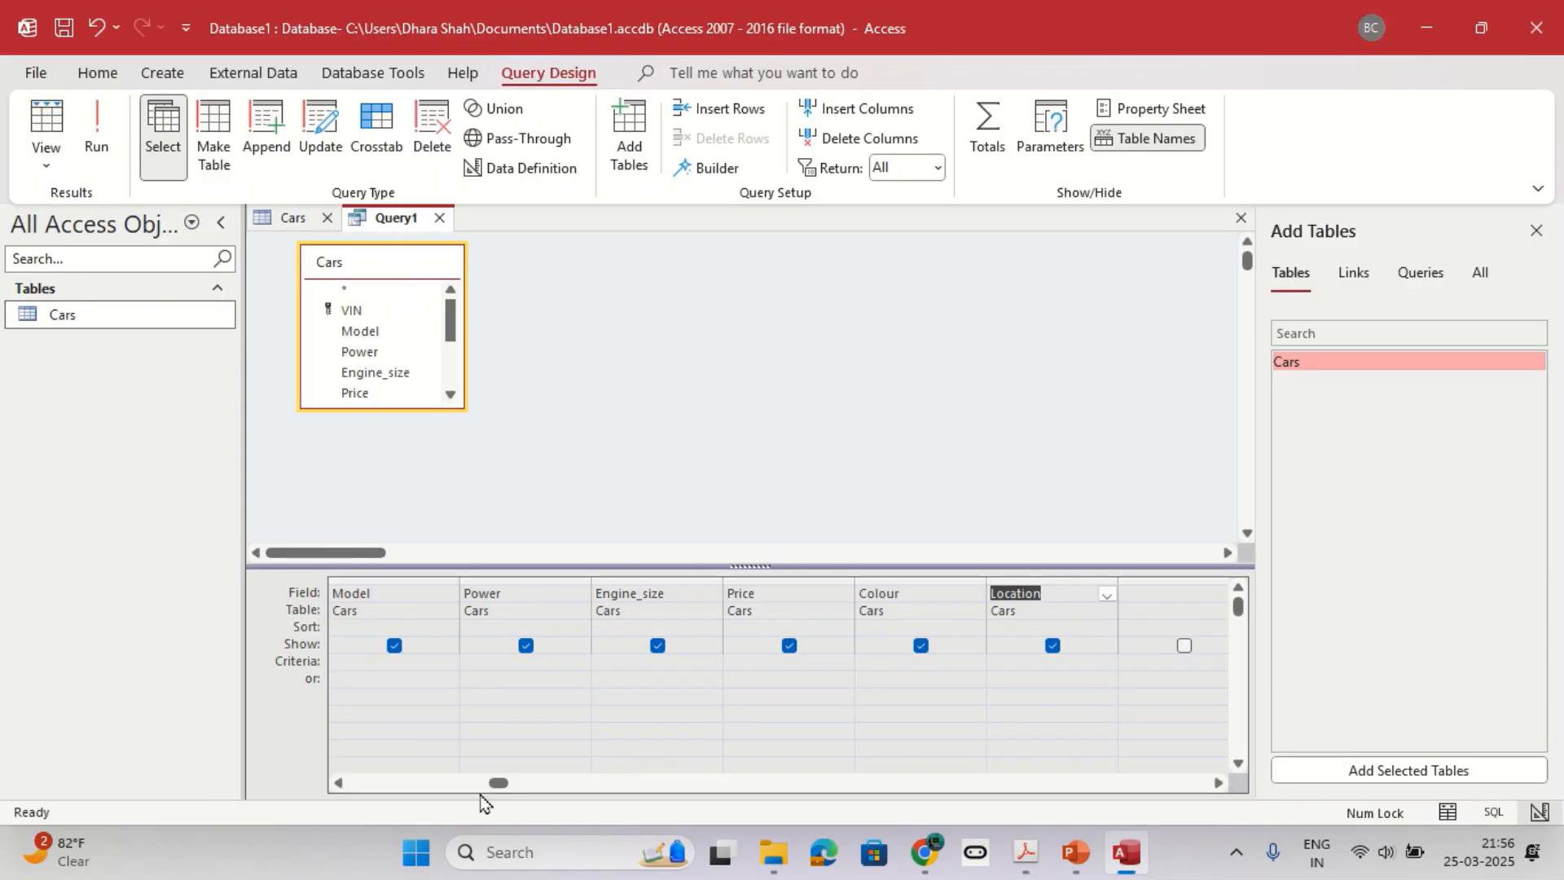
click(453, 784)
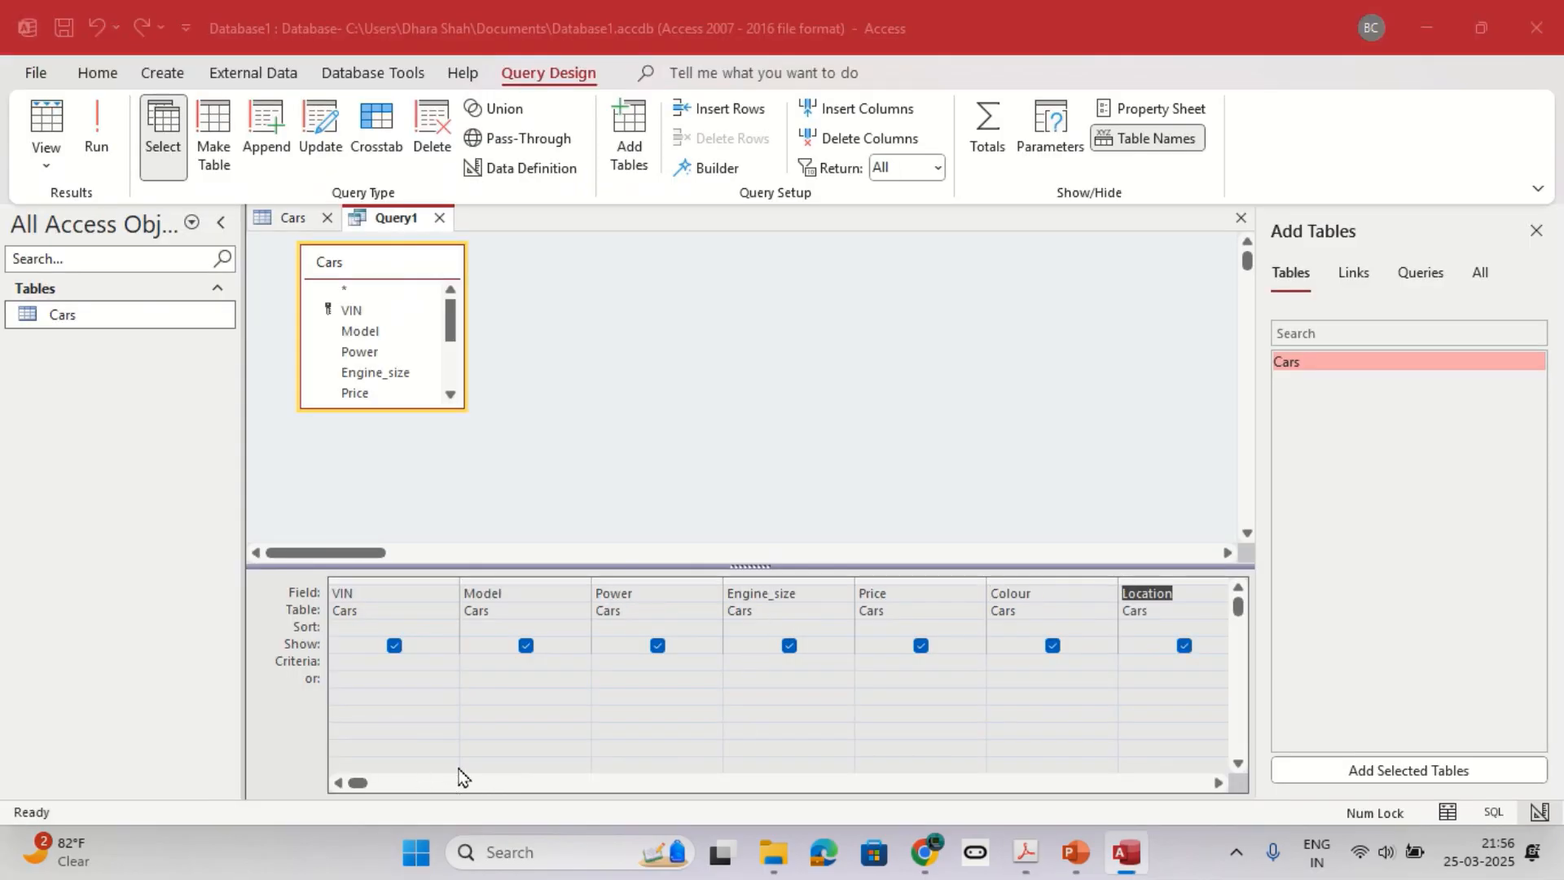
Look up the required model in question 3 and set the Model field's criterion to "MicroZed".
key(alt+Tab)
drag(650, 450, 982, 460)
drag(862, 460, 985, 462)
key(alt+Tab)
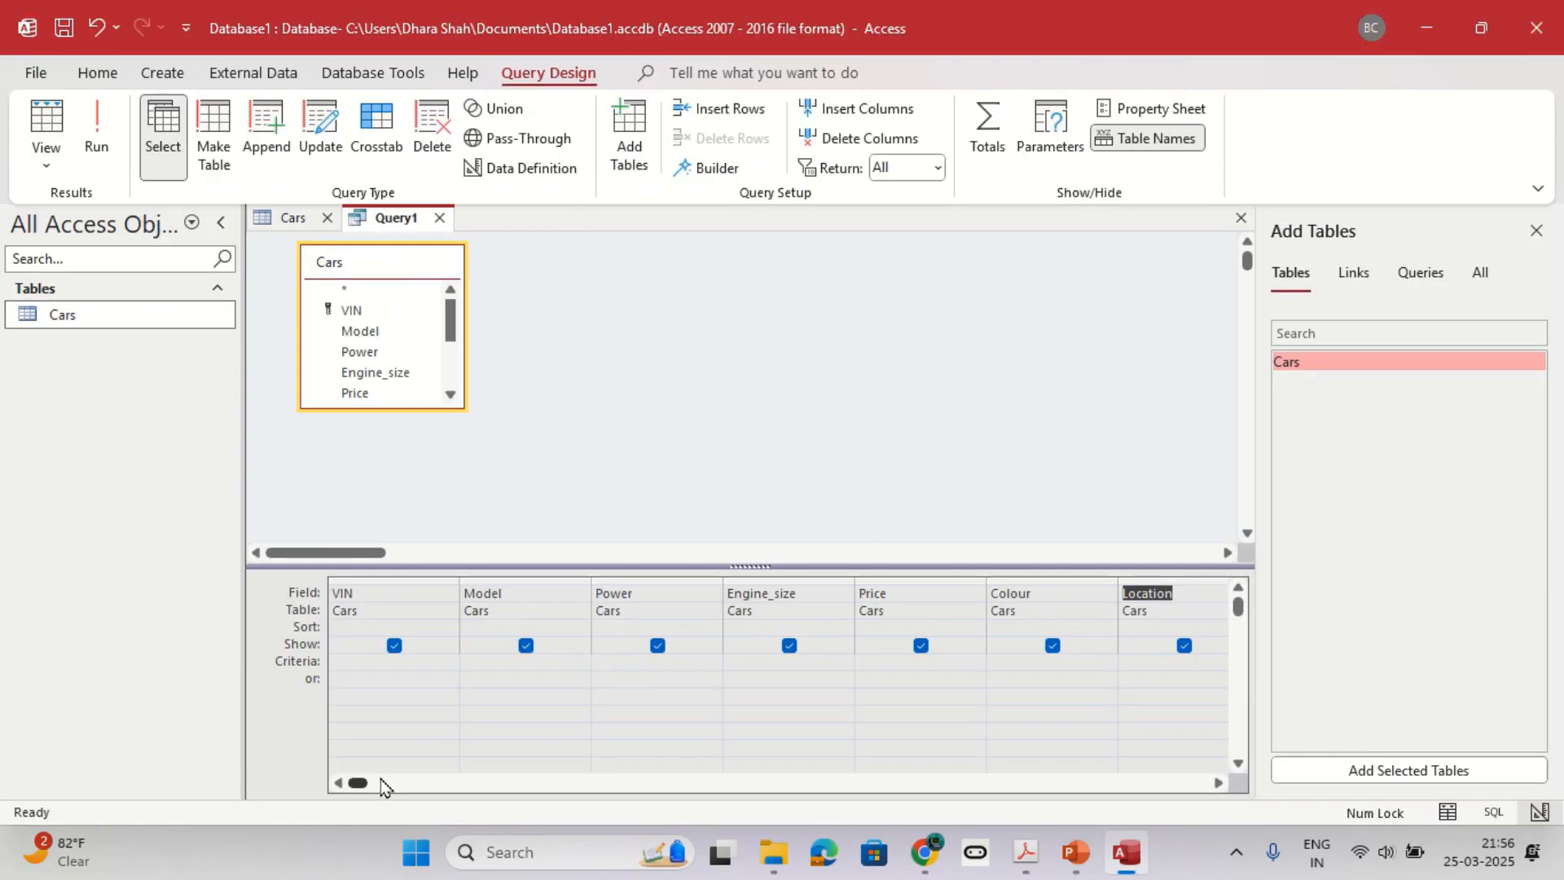
click(481, 660)
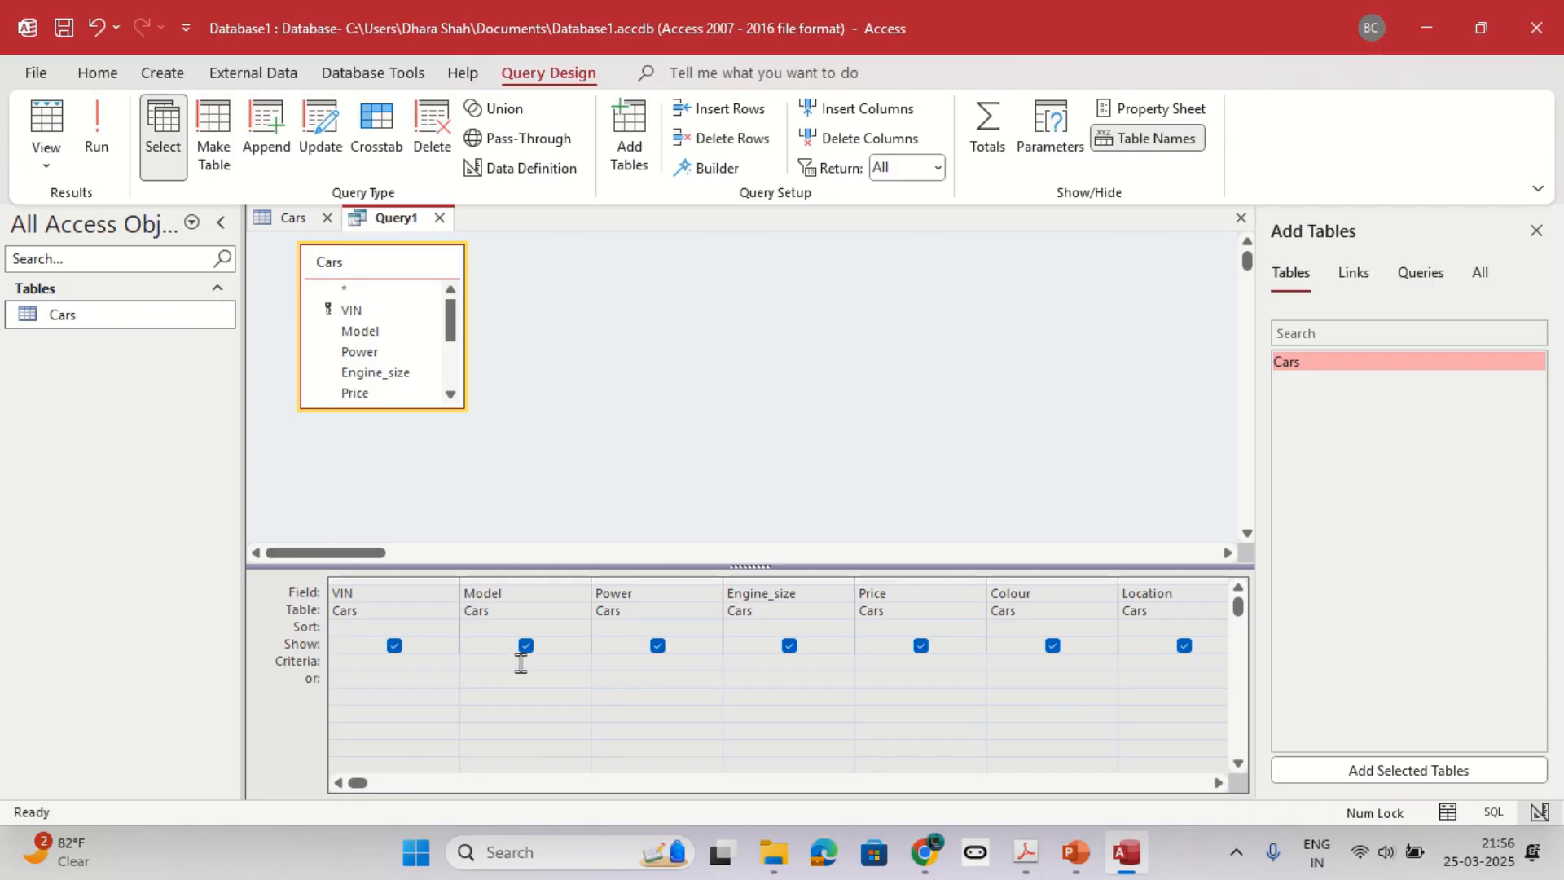
text(MicroZed)
drag(473, 661, 436, 662)
key(Delete)
Add the Sold field to the query after Location and hide it from the results.
key(alt+Tab)
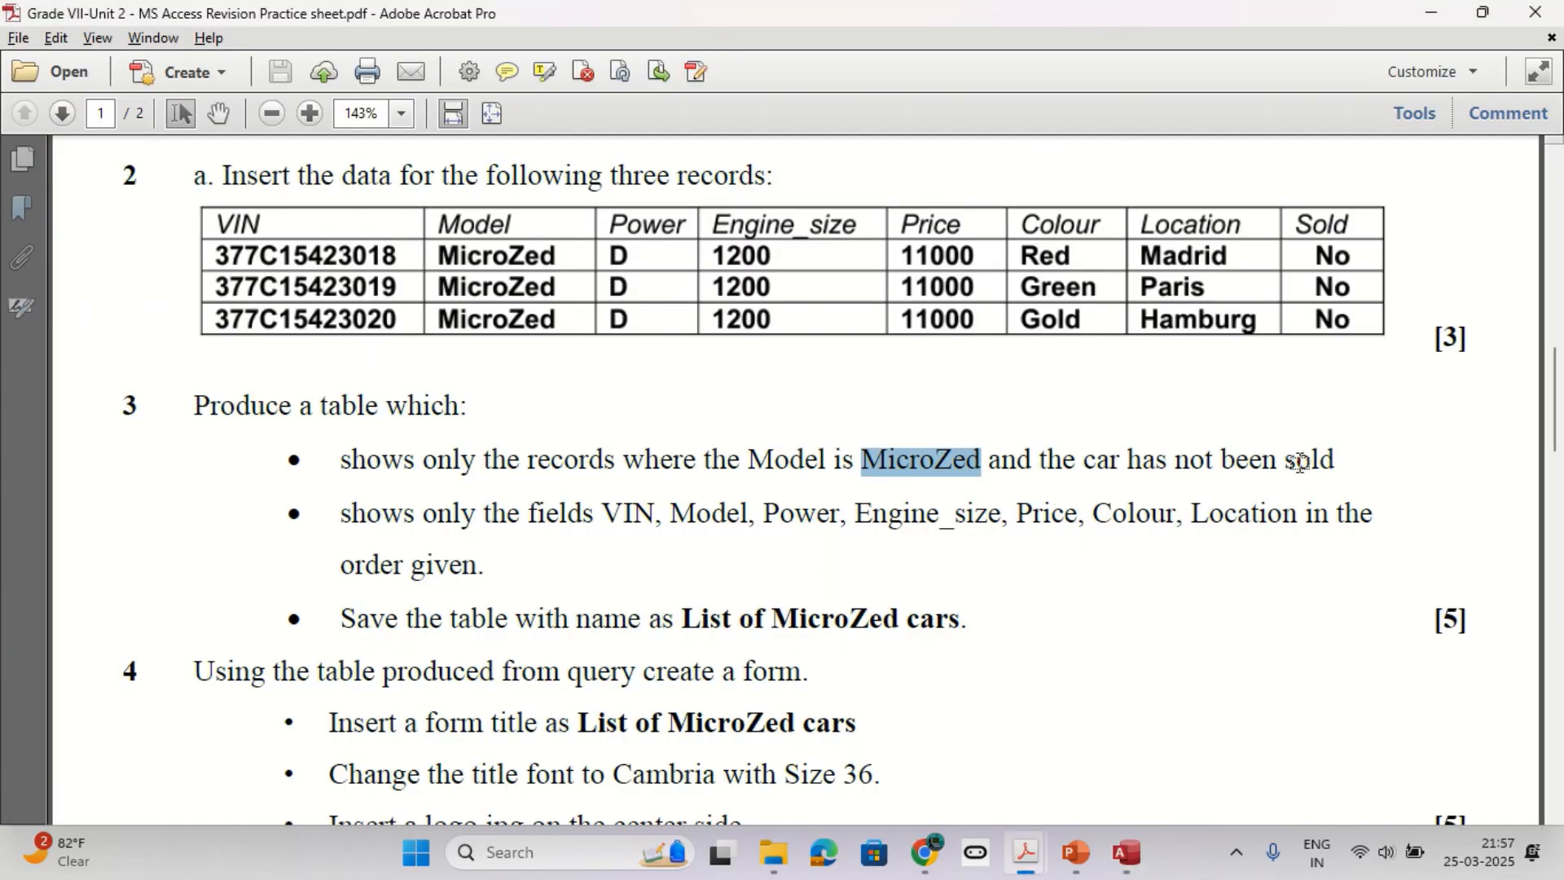
key(alt+Tab)
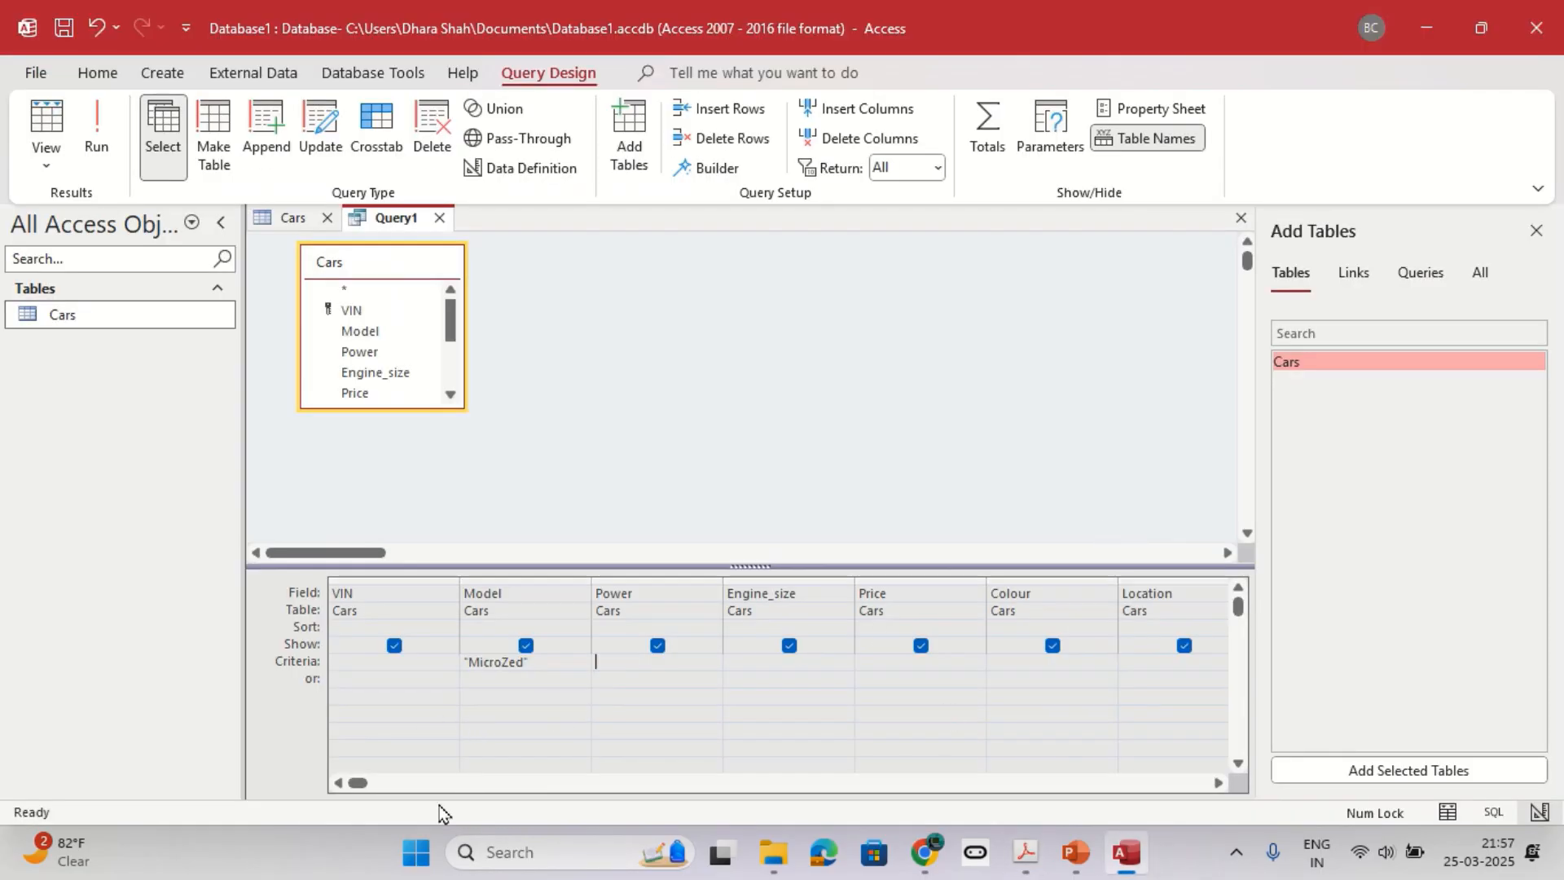
click(1218, 783)
click(1218, 783)
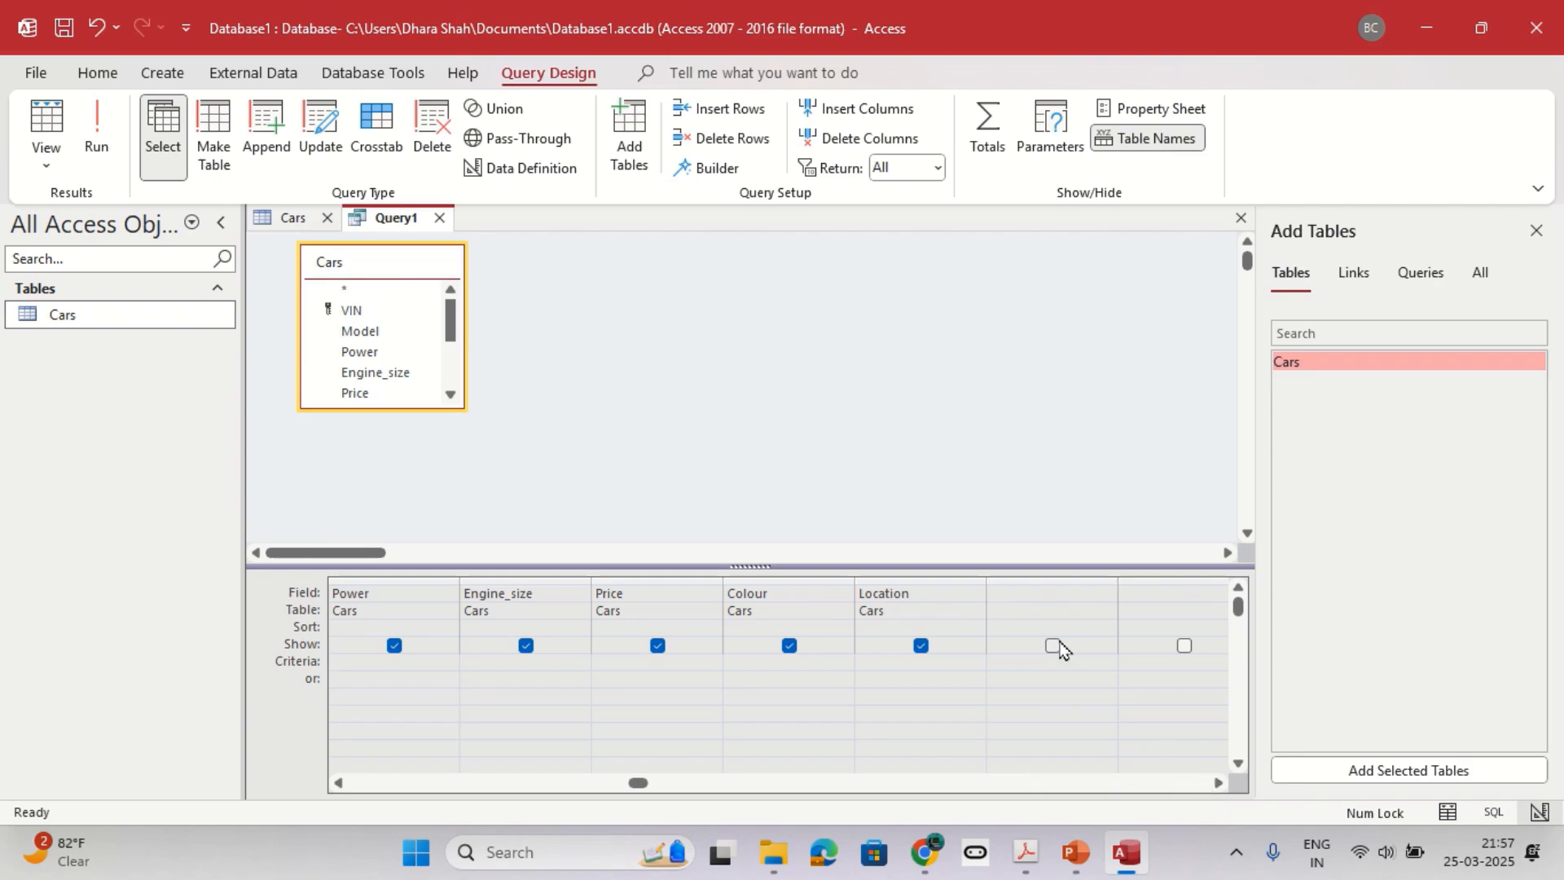
scroll(353, 364, down, 2)
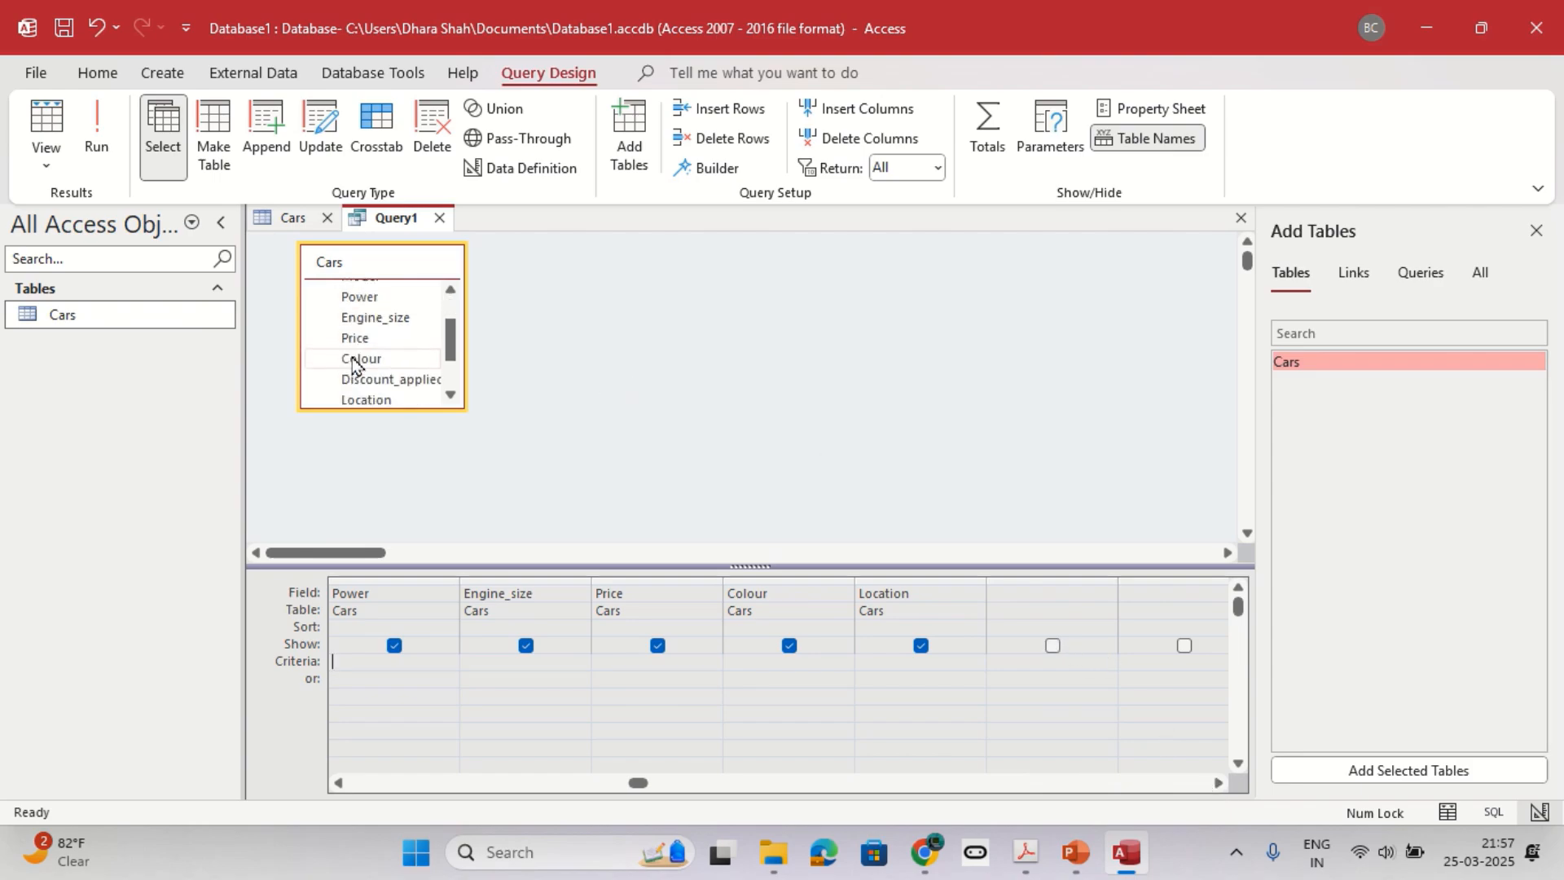
scroll(353, 364, down, 1)
click(359, 395)
double_click(359, 398)
click(1052, 647)
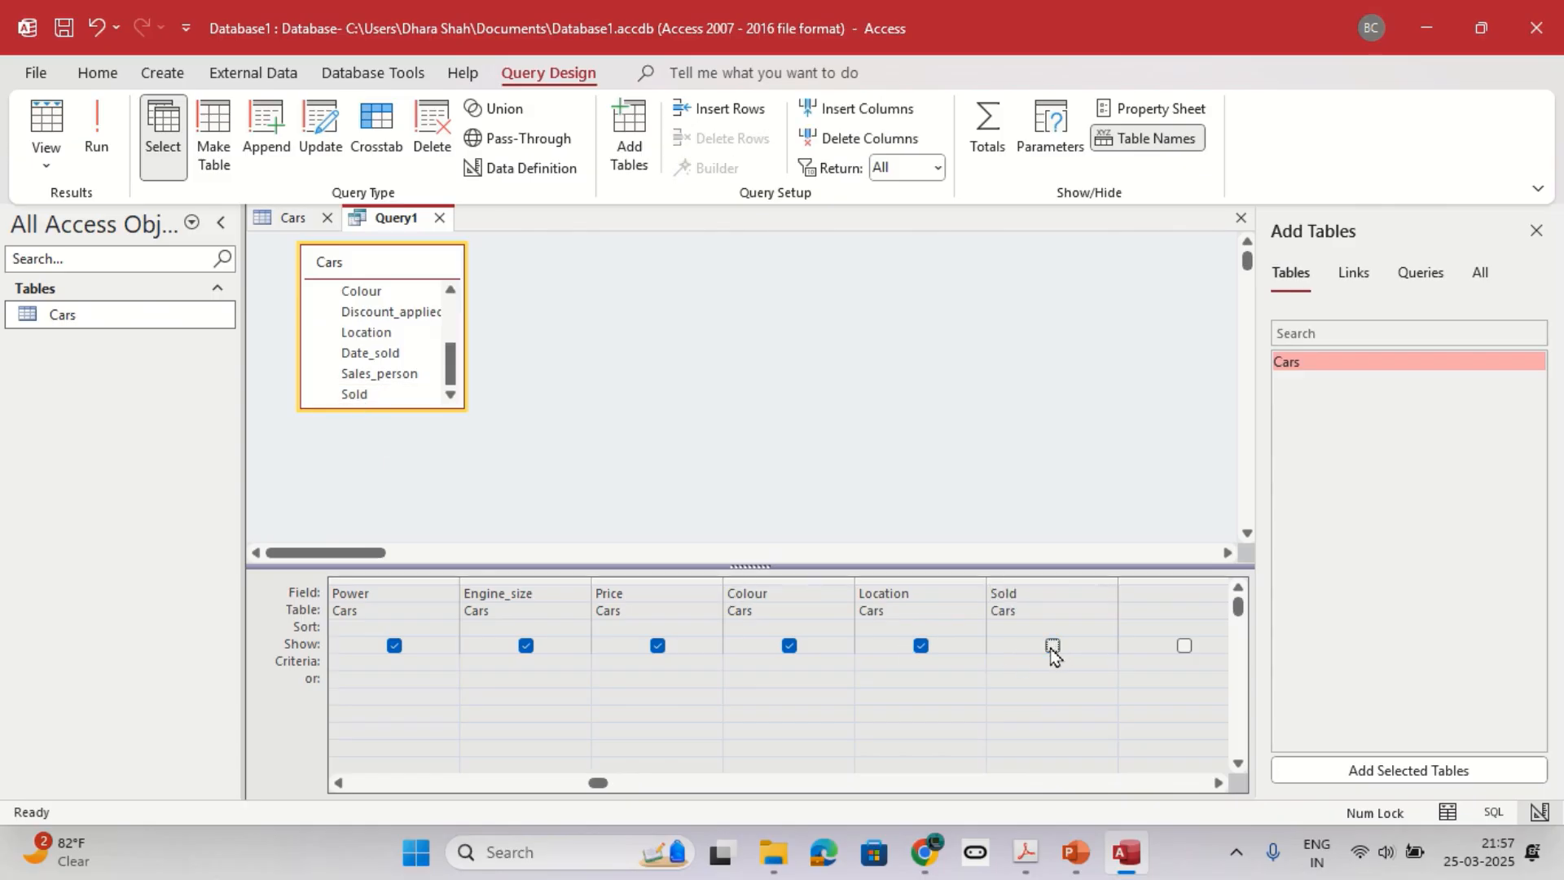
Look up the unsold condition in question 3 and set the Sold field's criterion to No.
key(alt+Tab)
drag(1176, 457, 1344, 477)
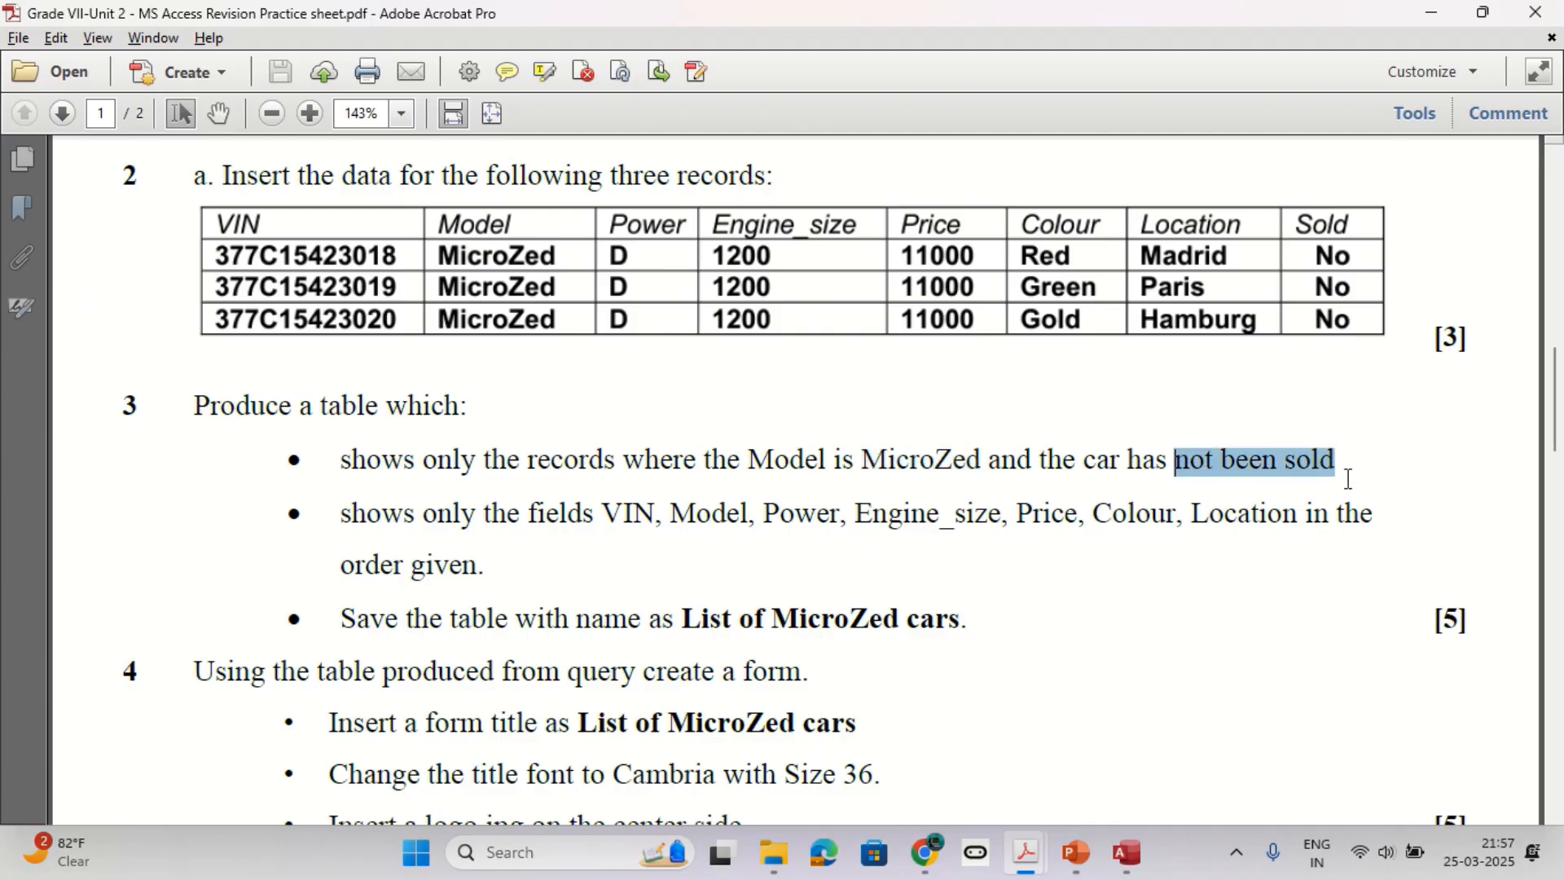
key(alt+Tab)
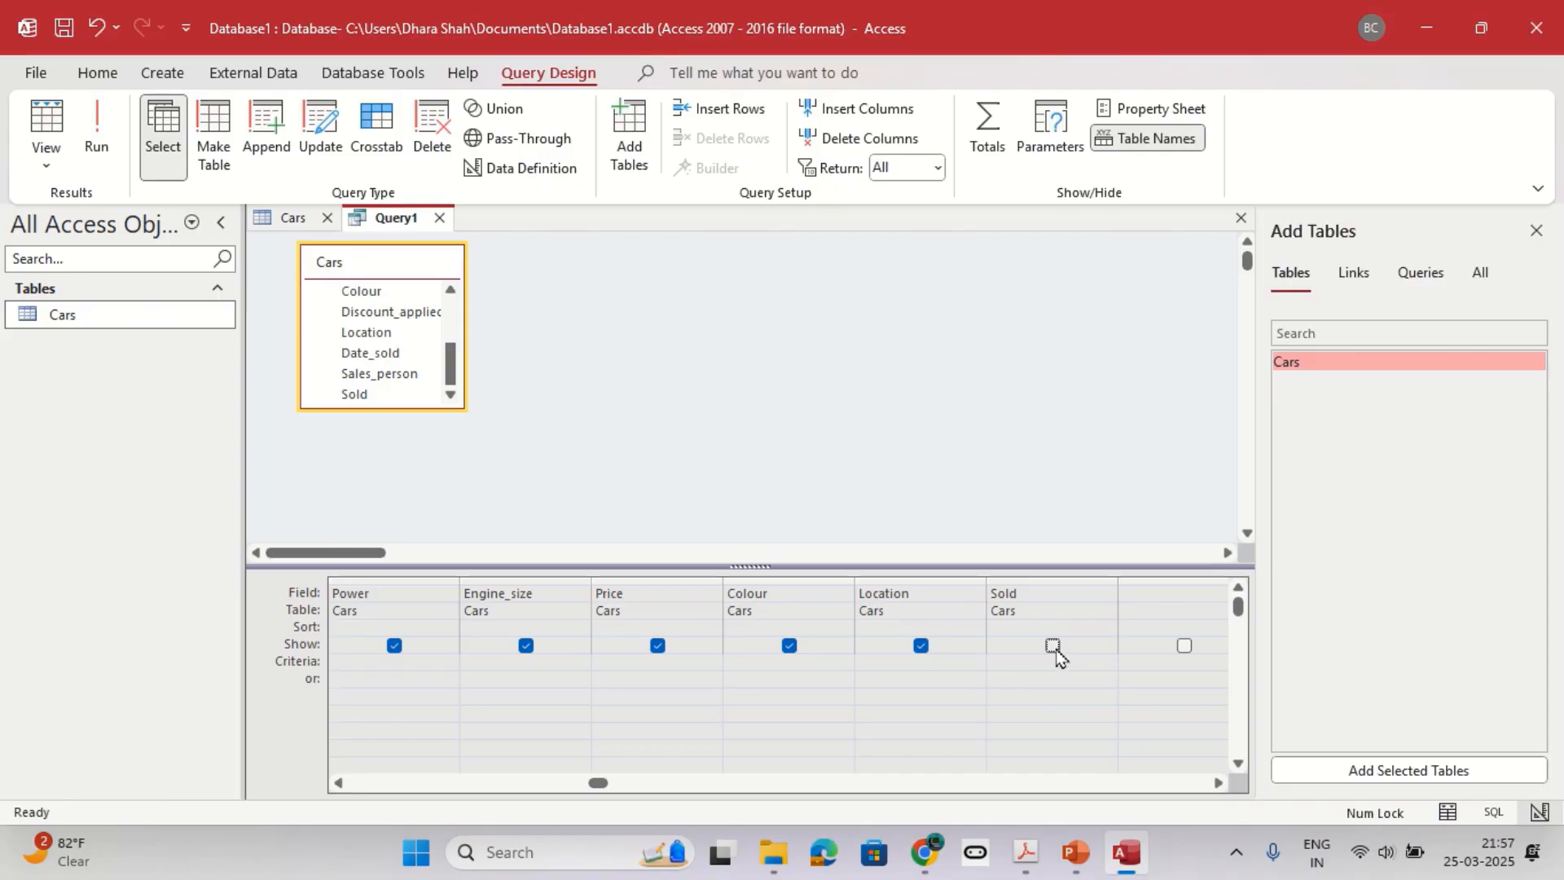
click(1026, 666)
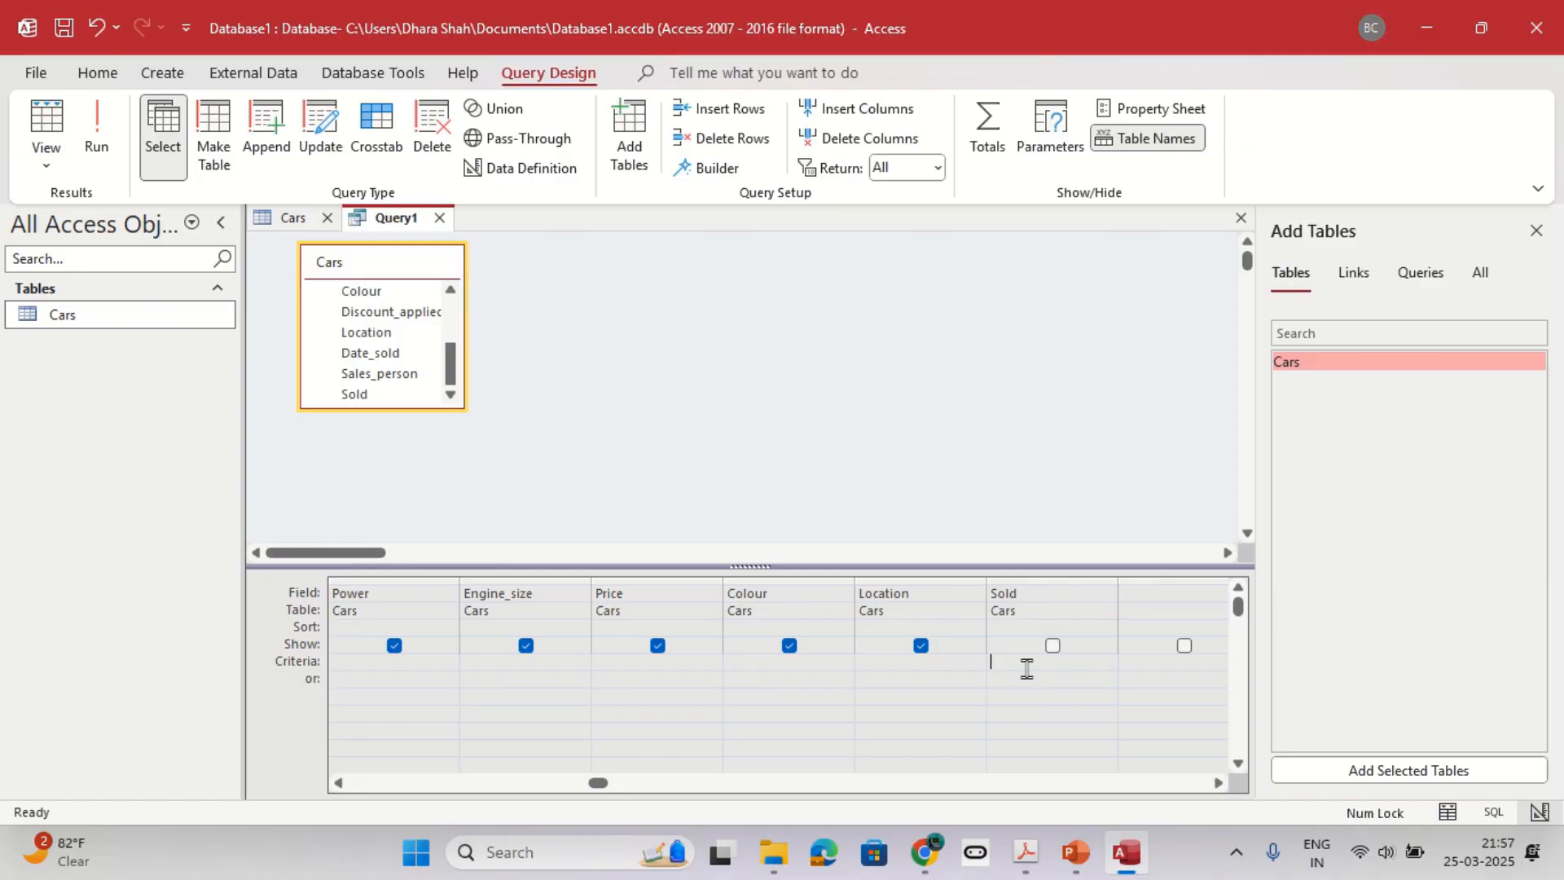
text(Now()
key(BackSpace)
key(BackSpace)
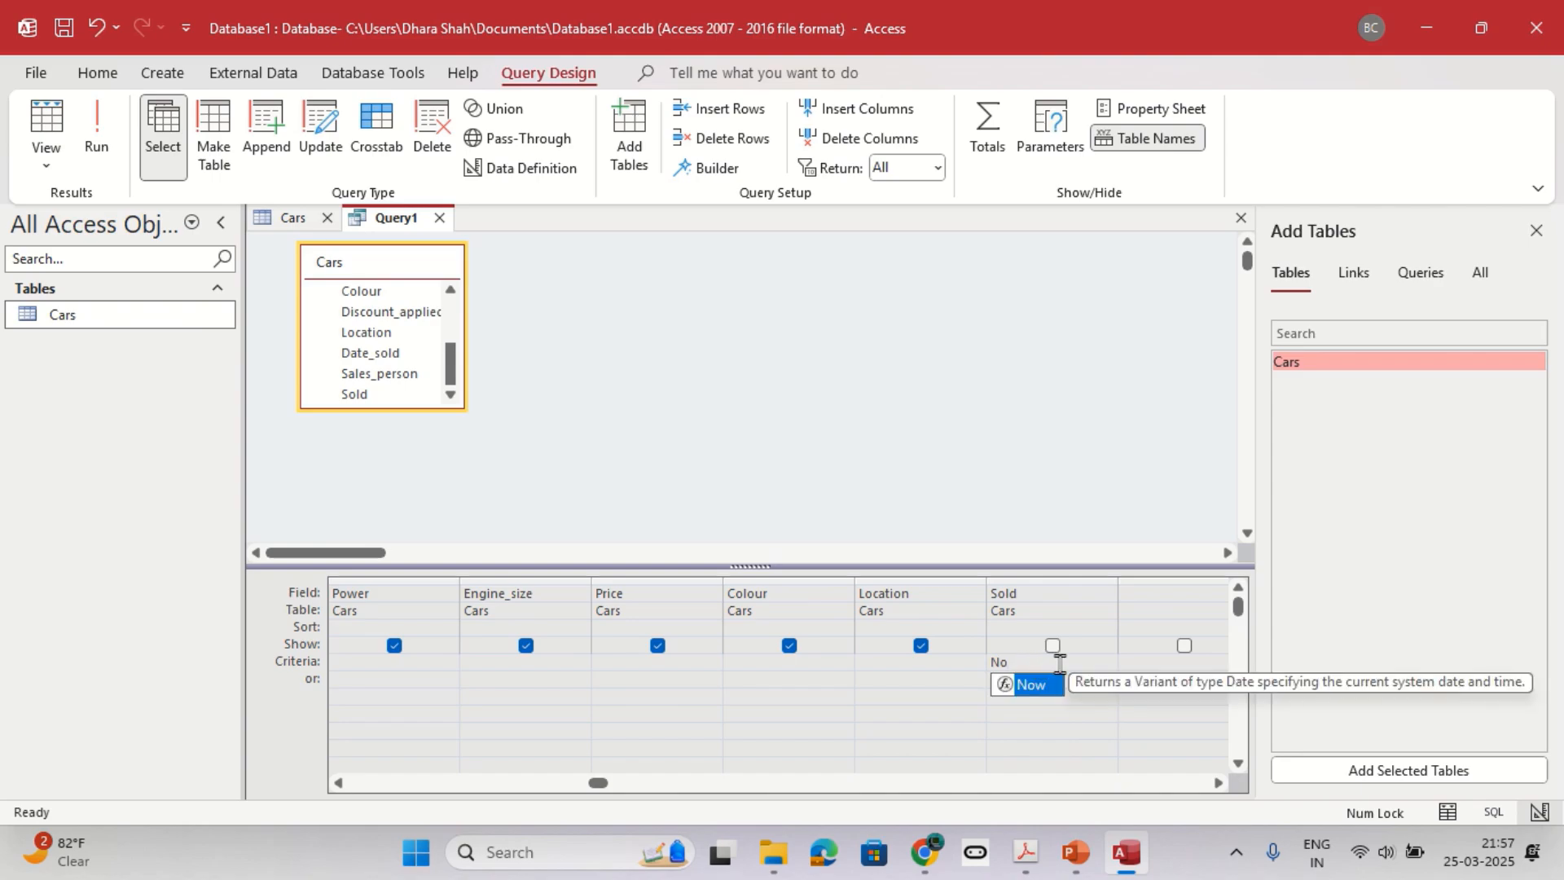
click(1178, 606)
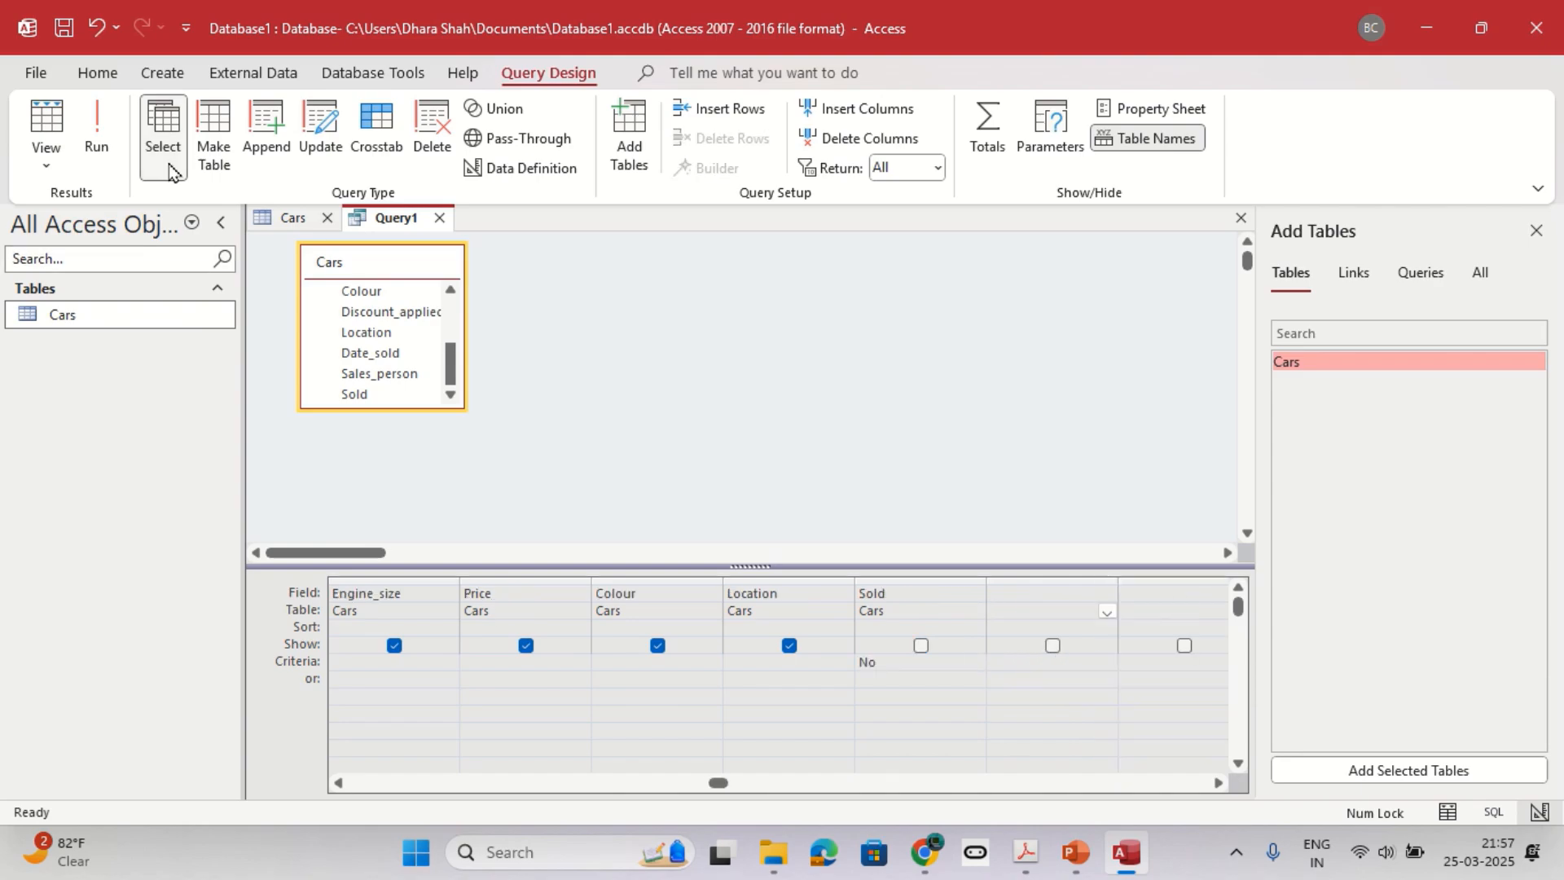
Run the query and look through the resulting car records.
click(96, 135)
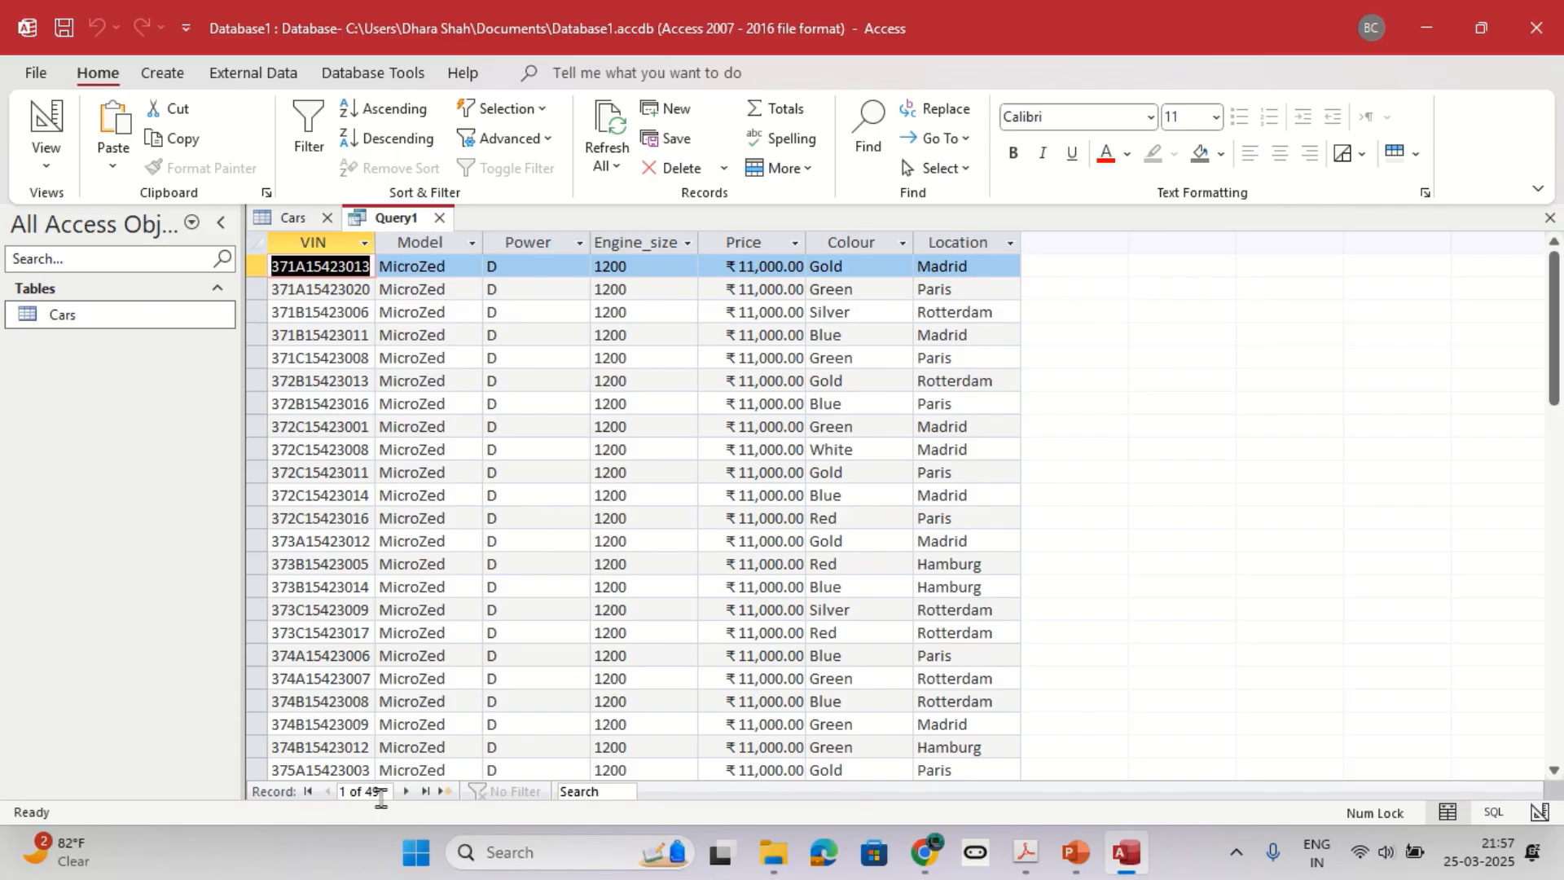
scroll(470, 573, down, 16)
scroll(470, 571, up, 16)
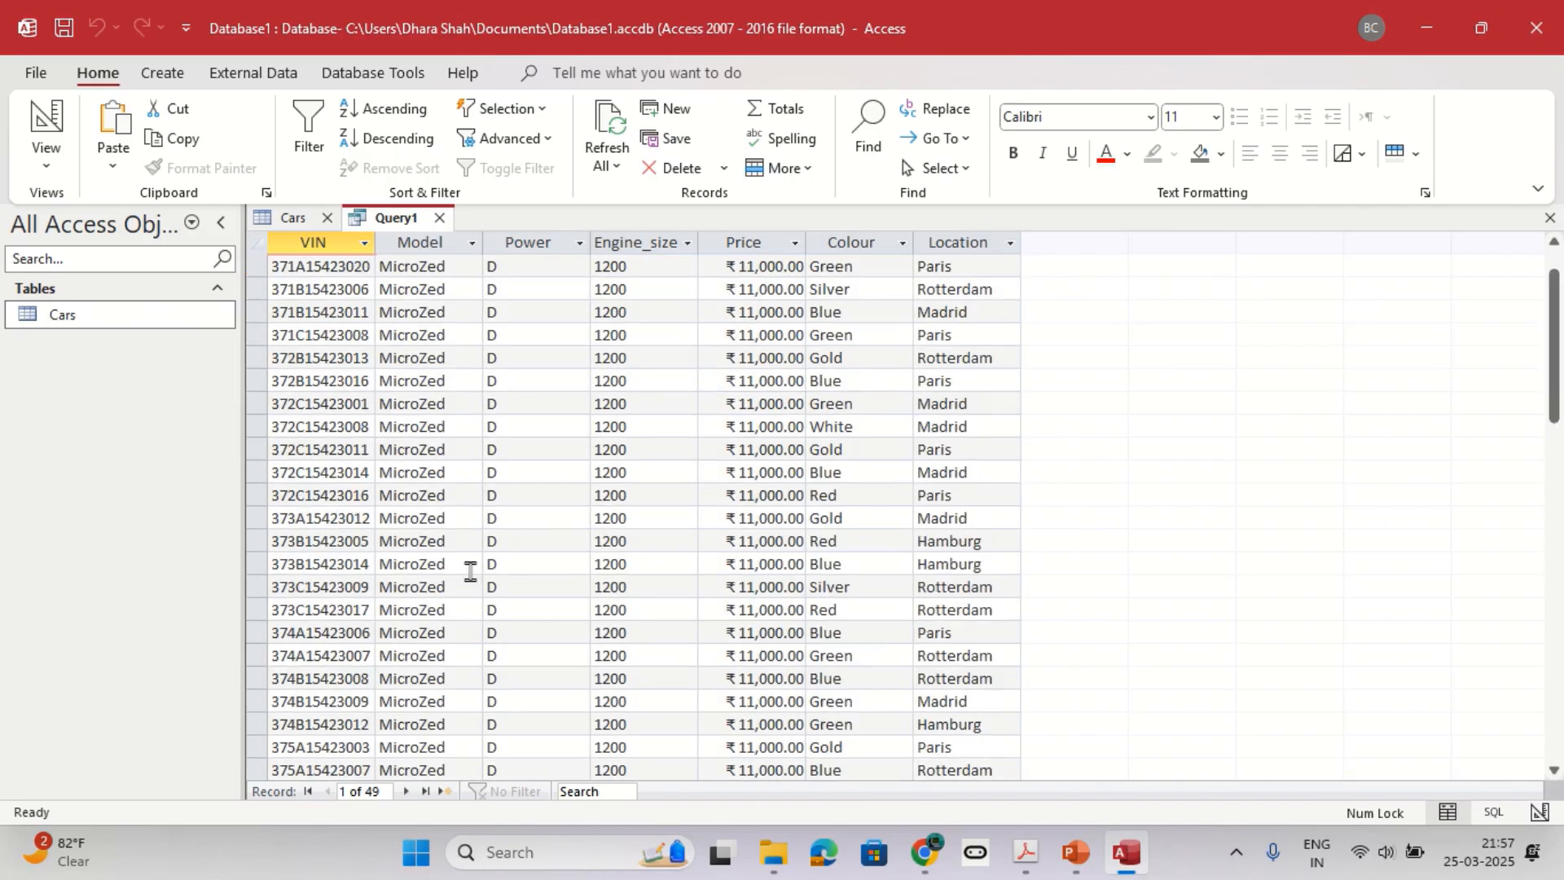
scroll(470, 571, up, 1)
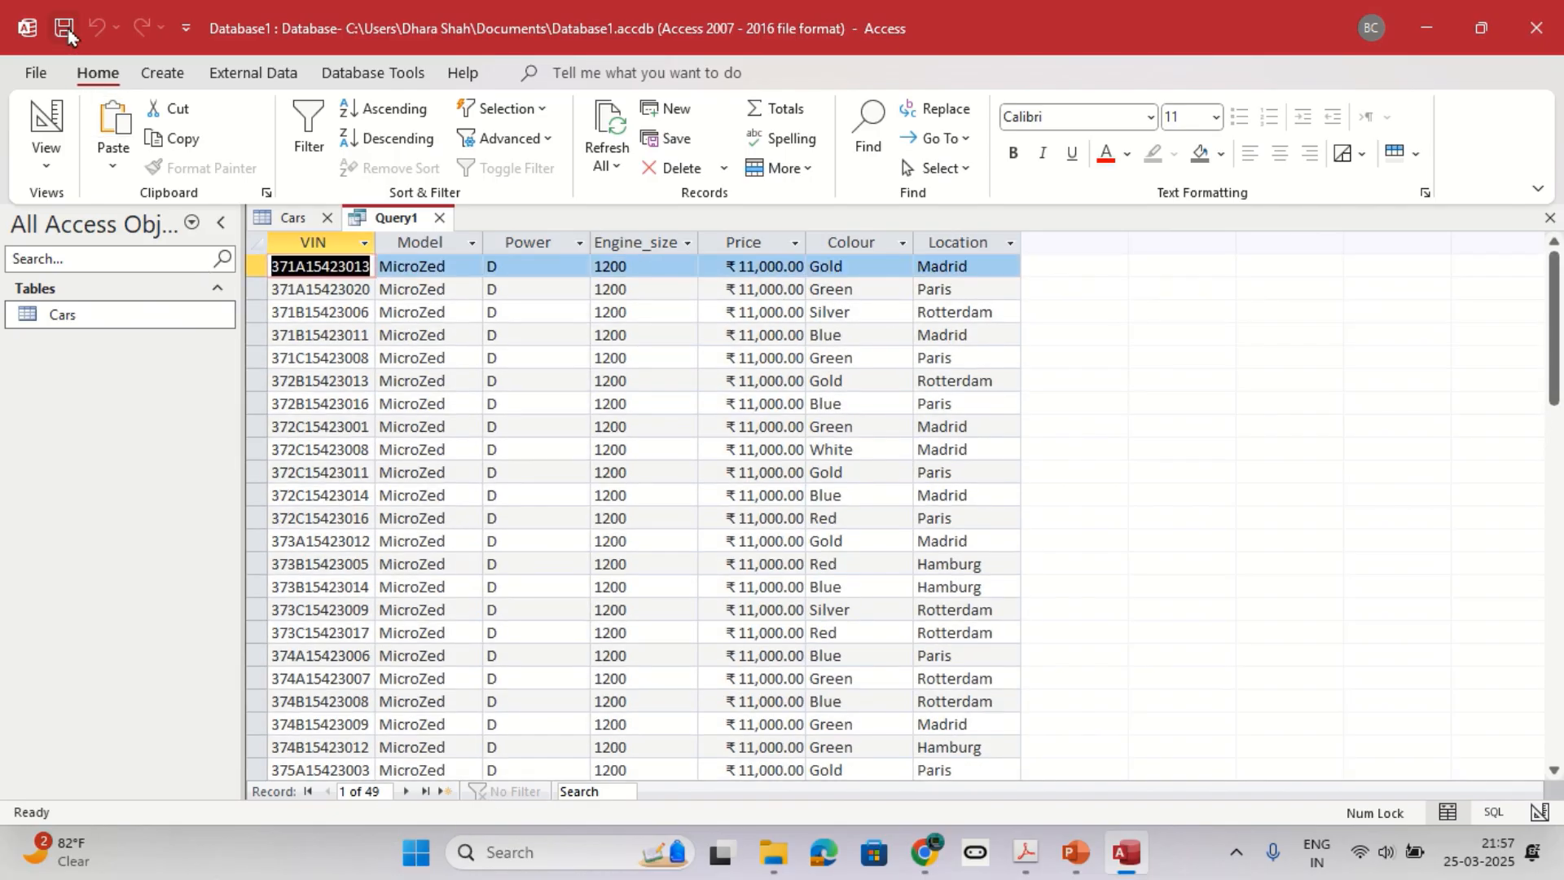
Copy the required name from question 3 and save the query as "List of MicroZed cars".
key(alt+Tab)
drag(677, 627, 959, 630)
key(ctrl+c)
key(alt+Tab)
click(63, 28)
key(ctrl+v)
click(782, 337)
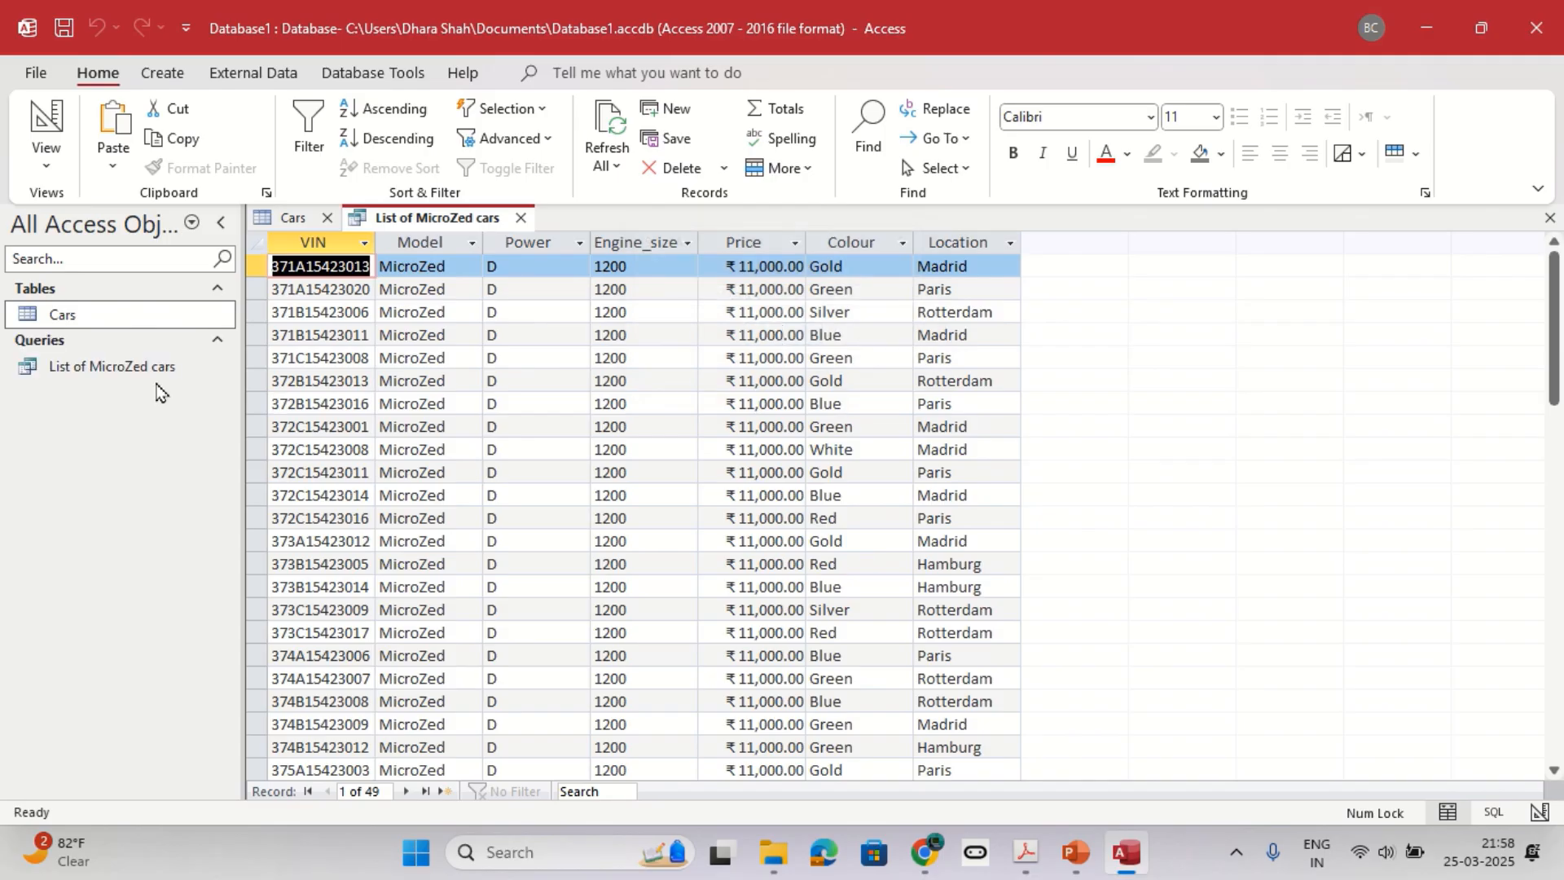
Open the saved query from the object list, and close both it and the Cars table.
double_click(57, 368)
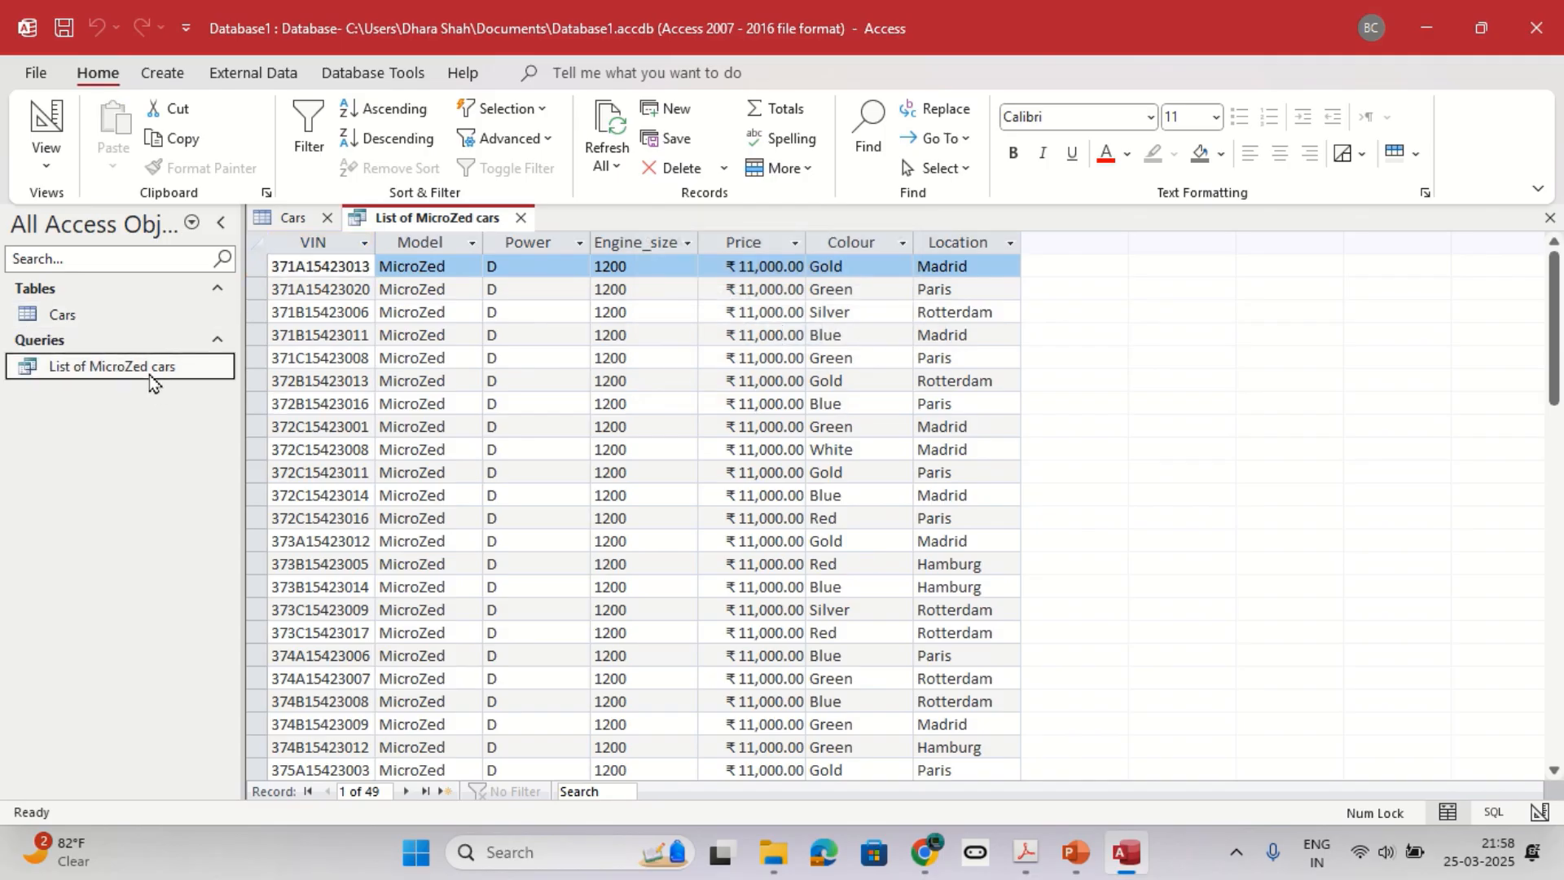
click(519, 217)
click(326, 218)
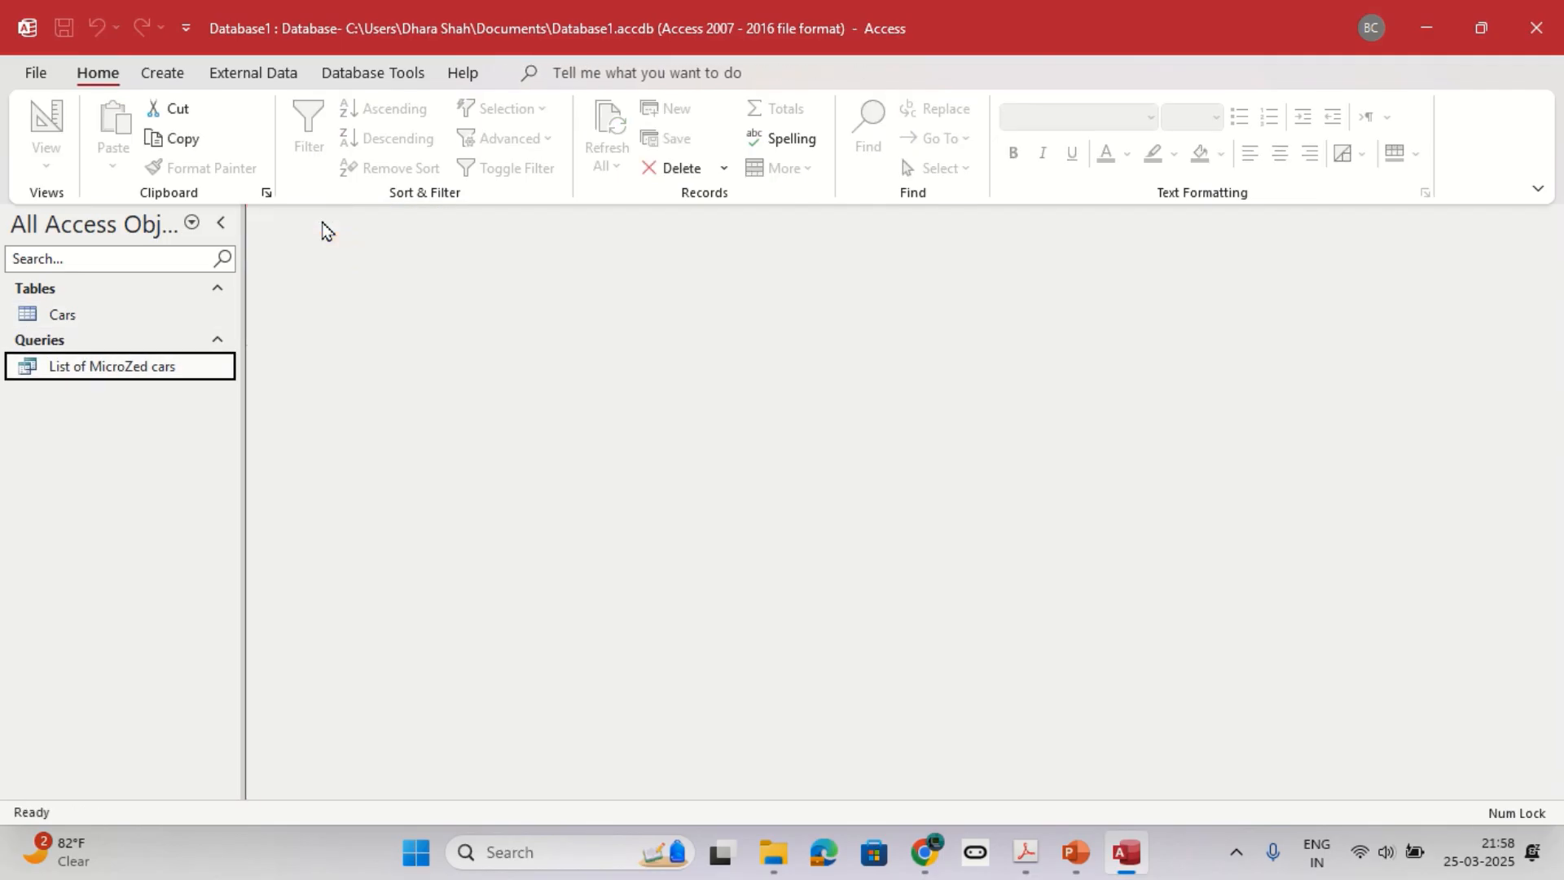
Check question 4 of the practice sheet and start the Form Wizard on the List of MicroZed cars query.
key(alt+Tab)
scroll(469, 603, down, 3)
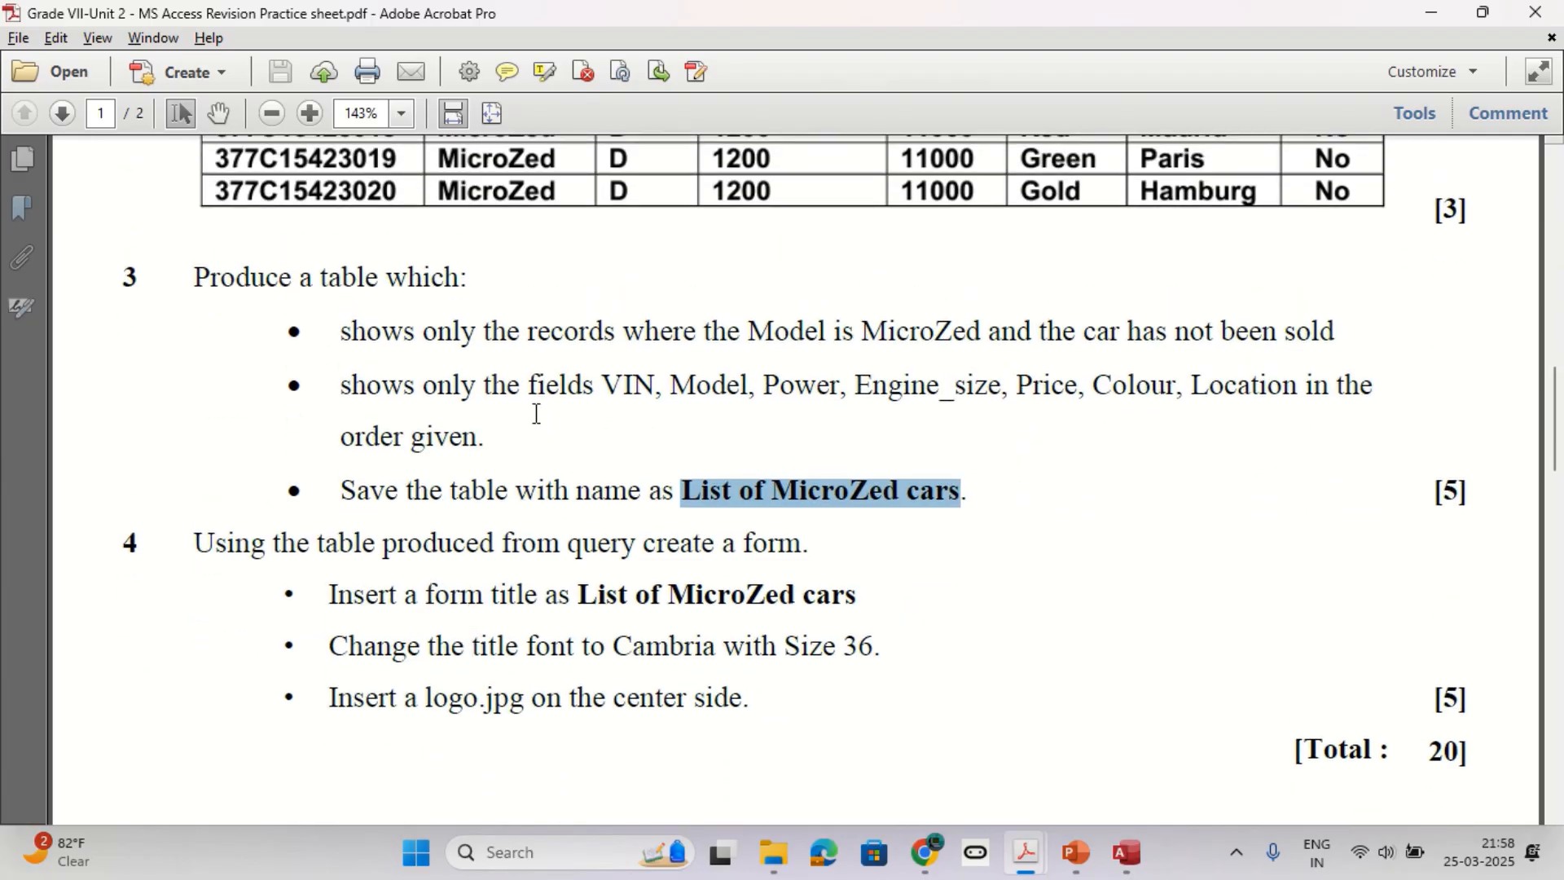
key(alt+Tab)
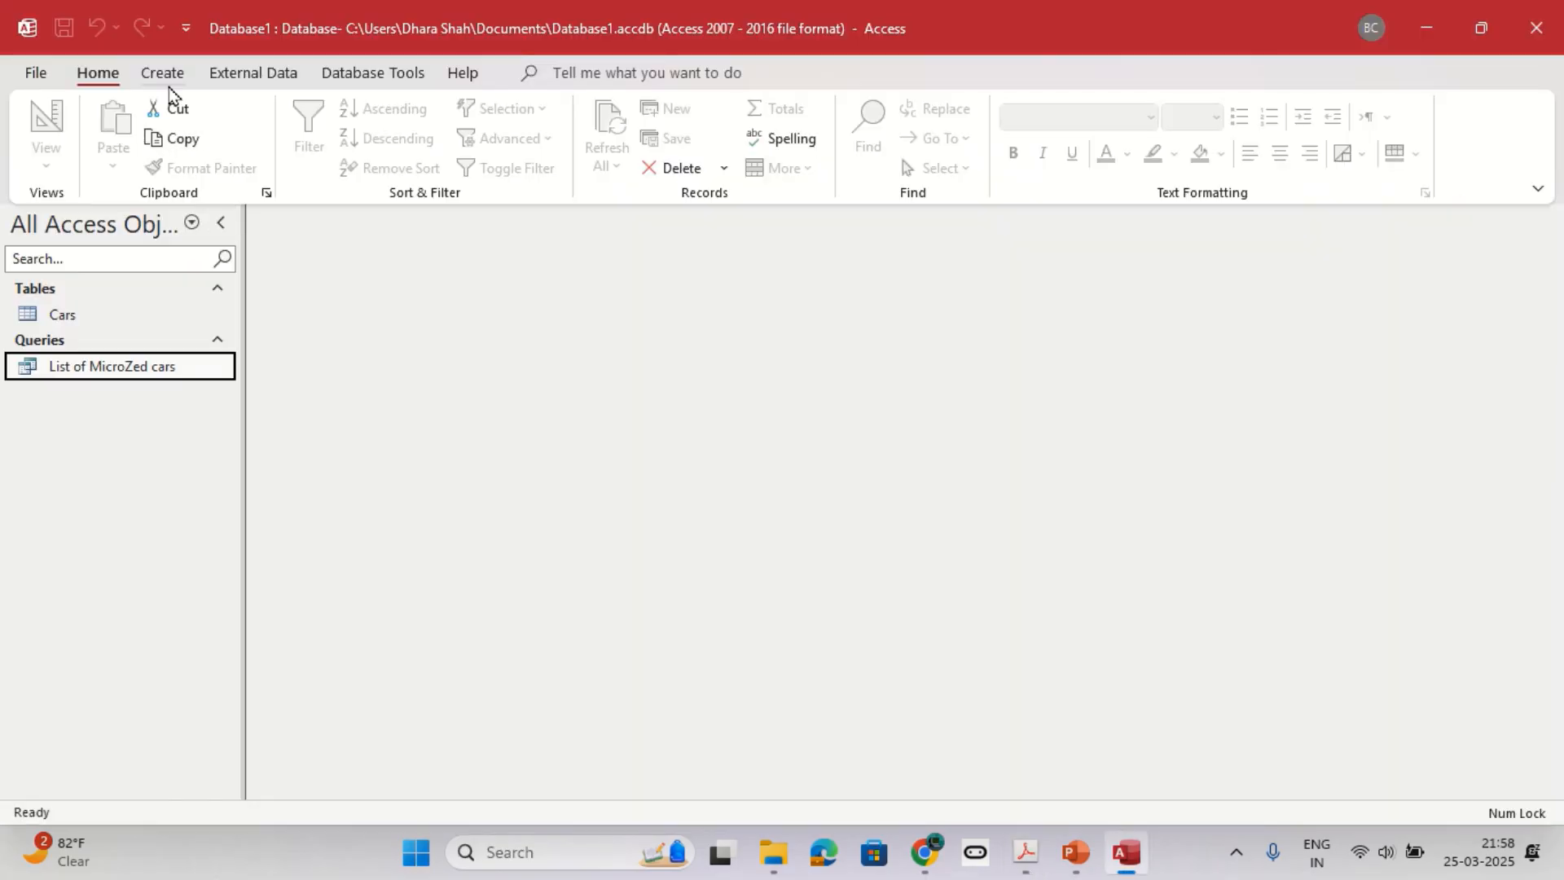
key(alt+Tab)
drag(569, 544, 823, 548)
key(alt+Tab)
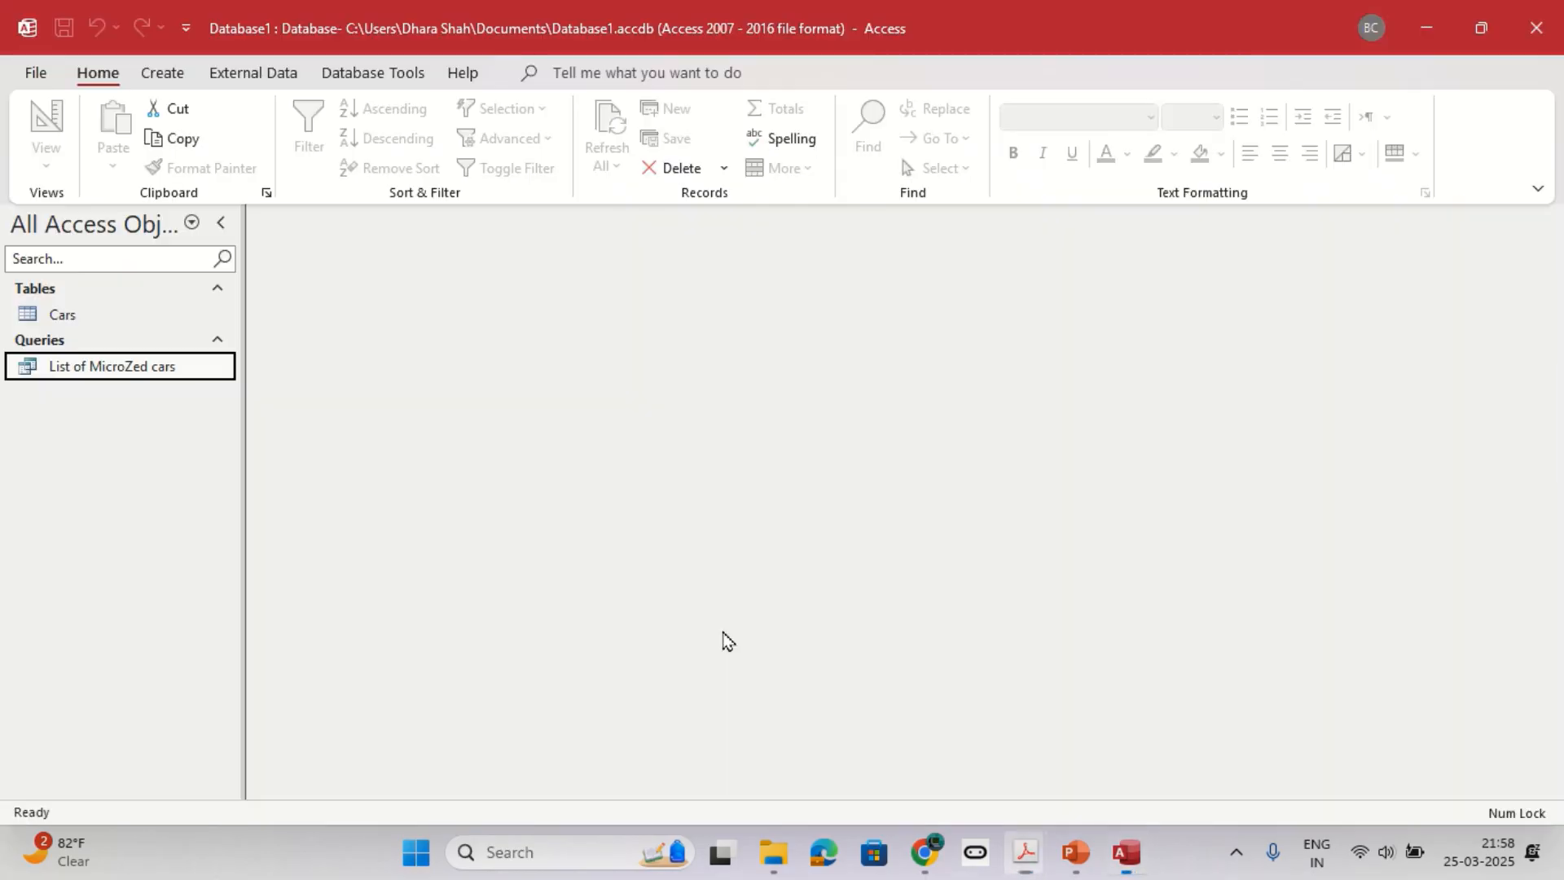
click(165, 75)
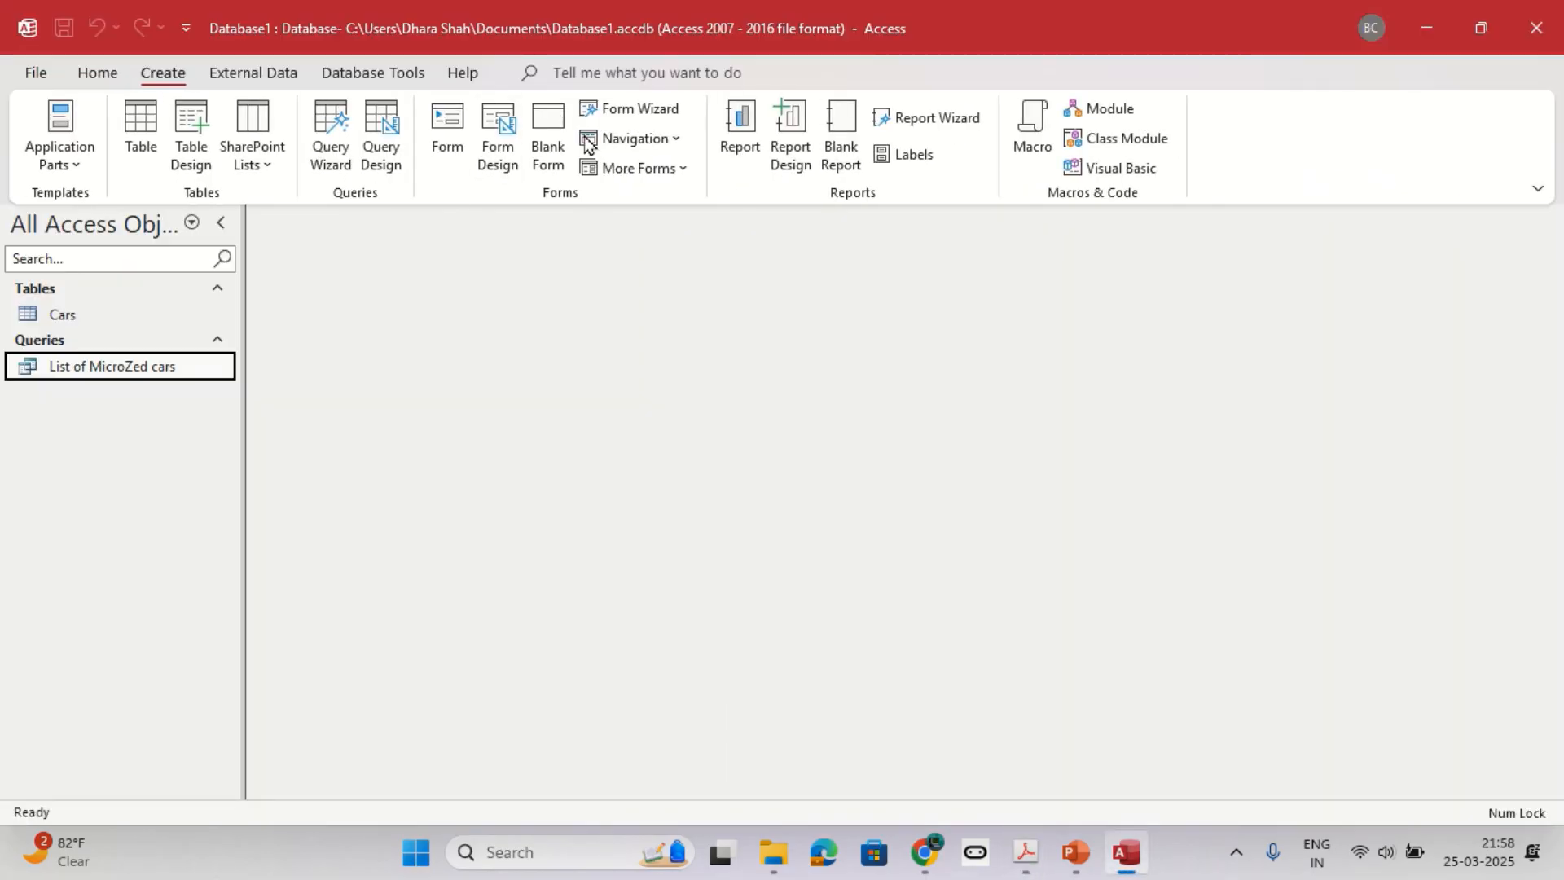
click(619, 114)
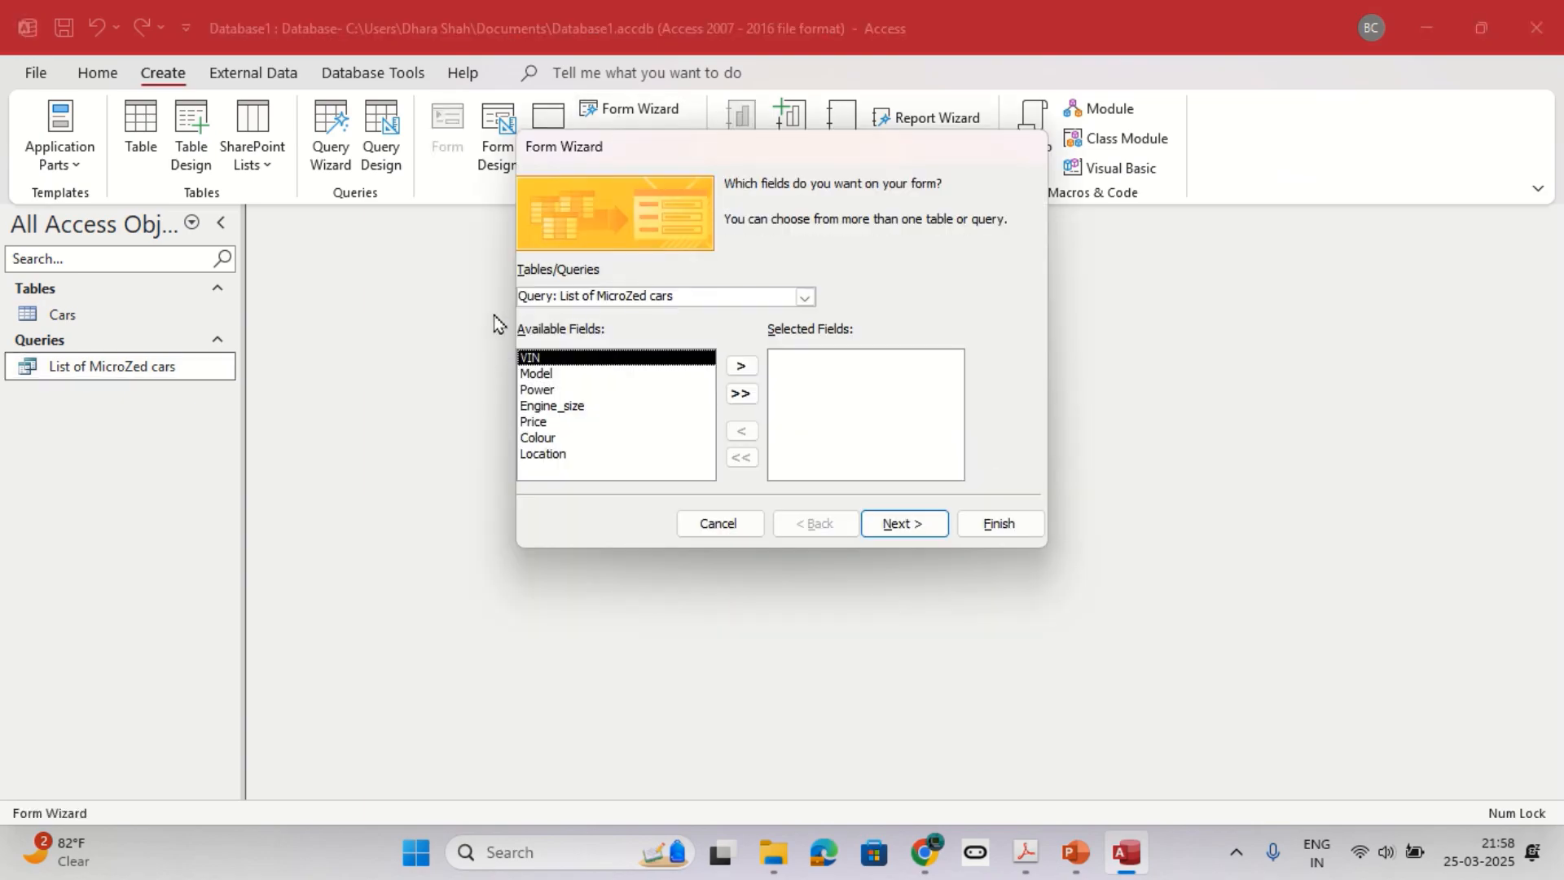
Check the form's source query against question 4 and include all its fields in a Columnar layout.
drag(525, 291, 736, 295)
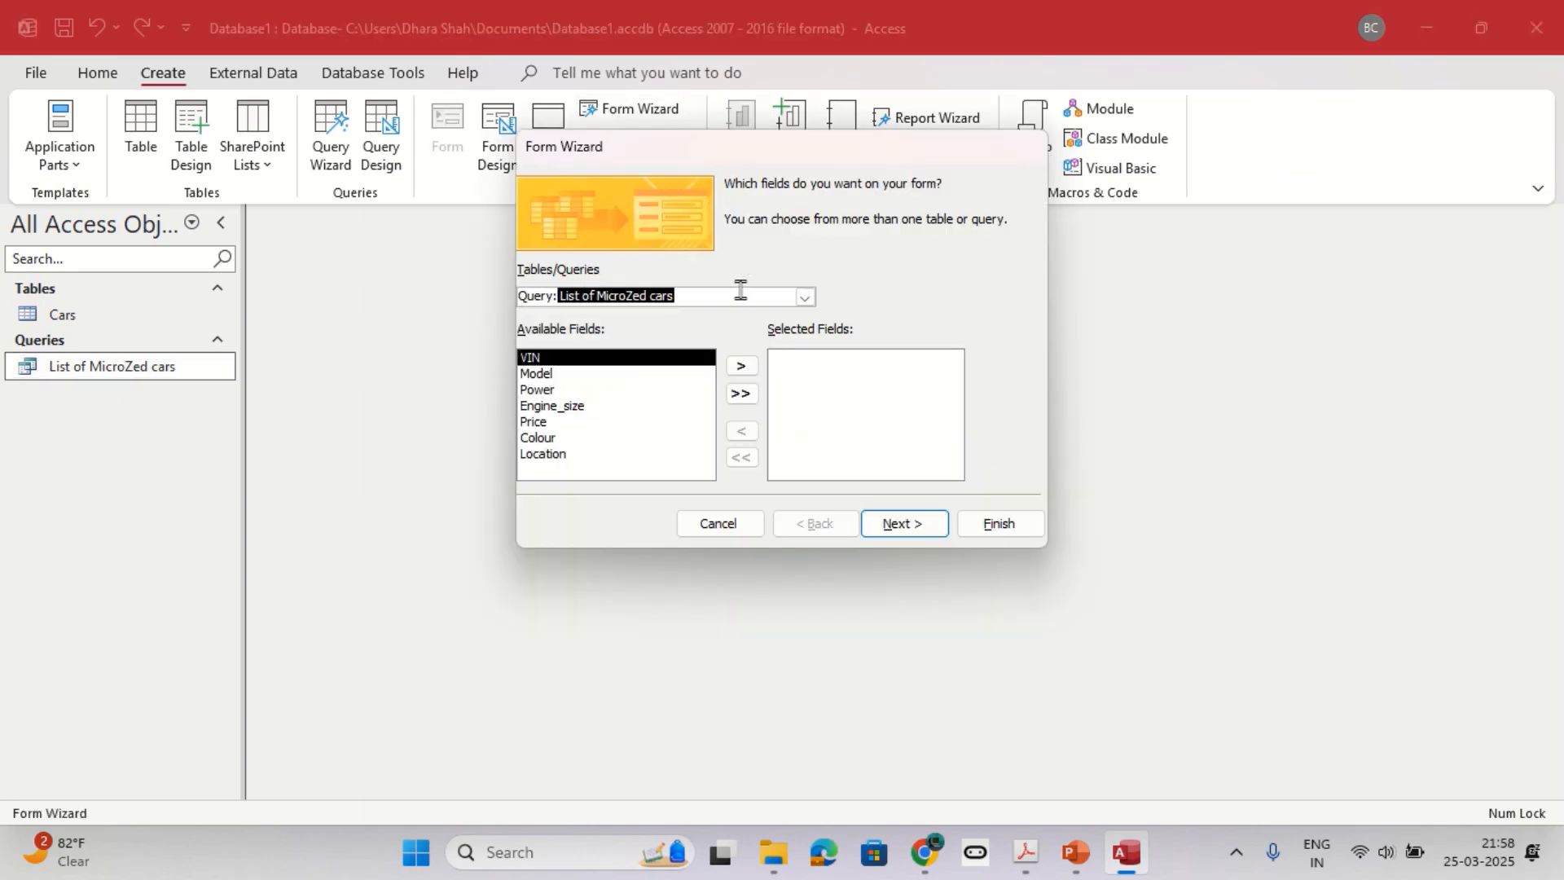
key(alt+Tab)
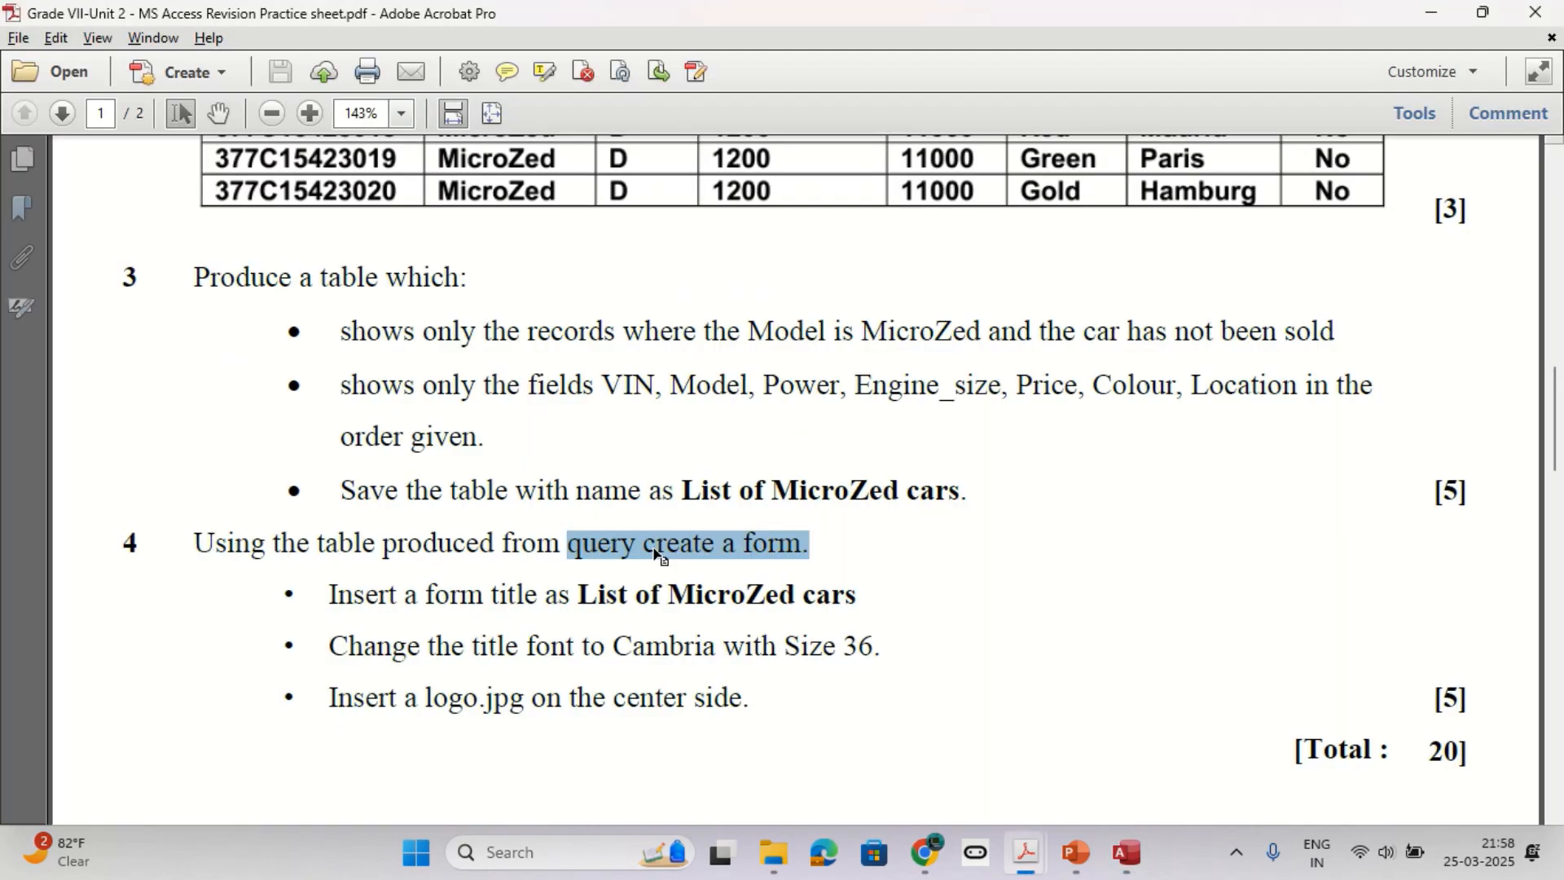
key(alt+Tab)
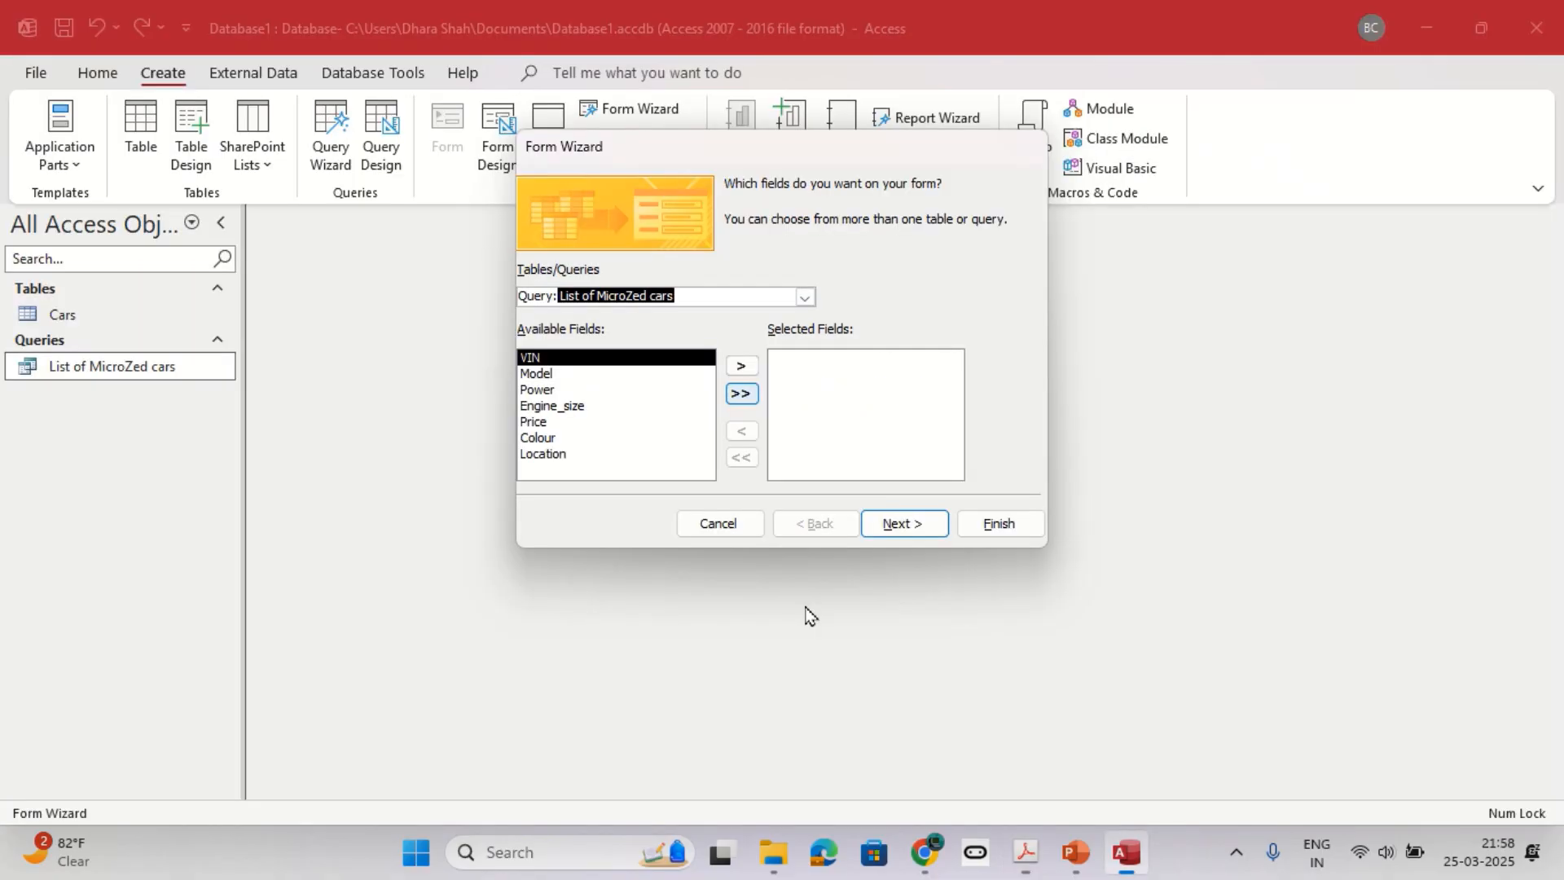
click(738, 397)
click(893, 522)
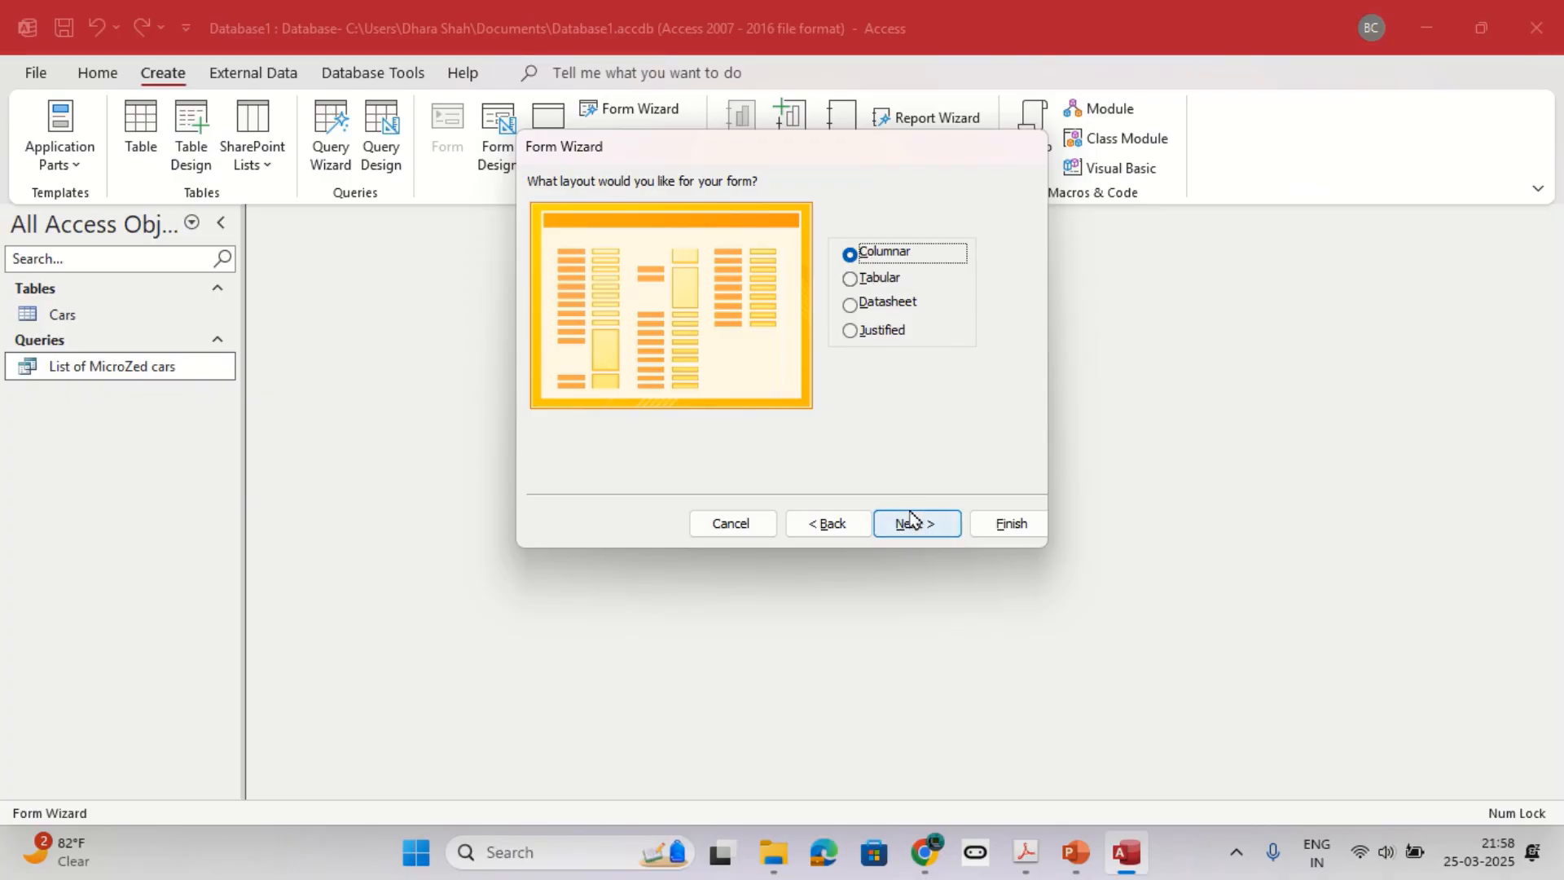
click(910, 522)
Check the required form title, keep "List of MicroZed cars", and finish the wizard with the option to modify the form's design.
key(alt+Tab)
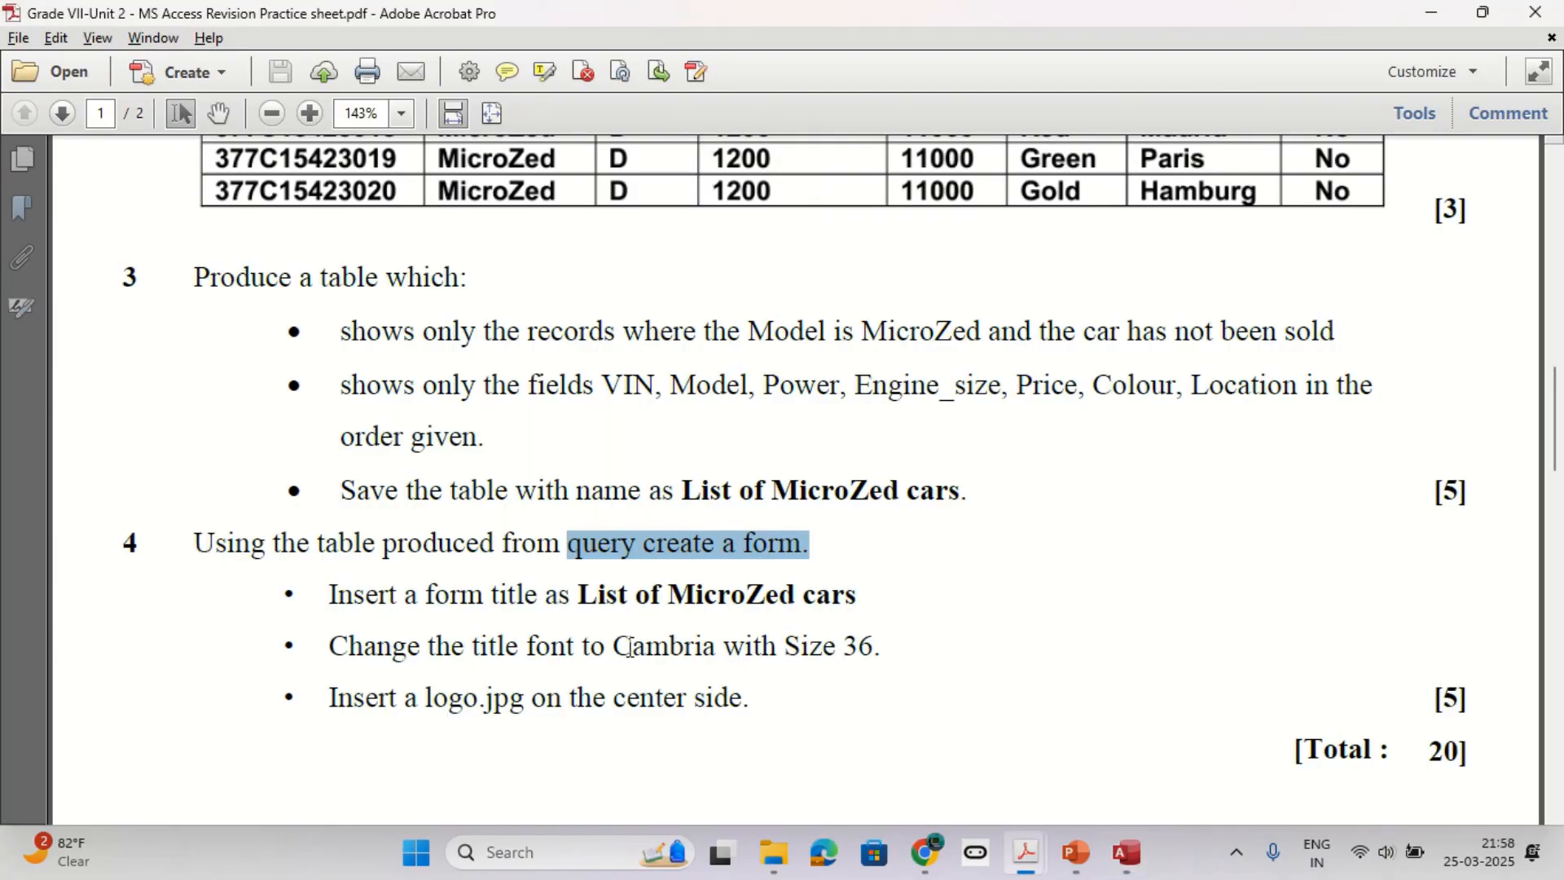
drag(579, 599, 855, 607)
key(alt+Tab)
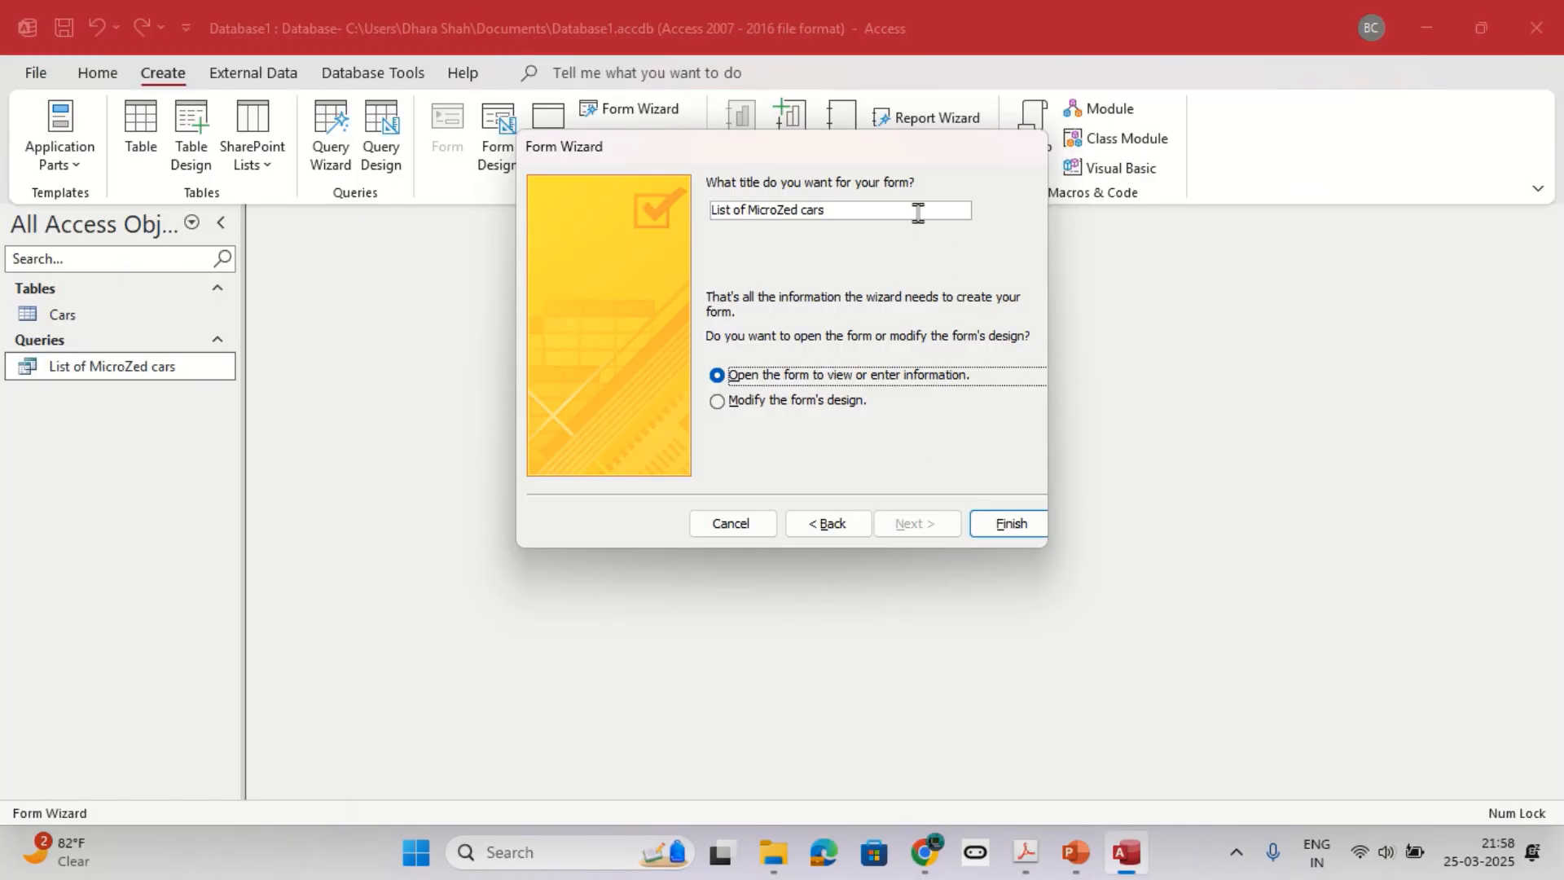
click(806, 400)
click(1006, 531)
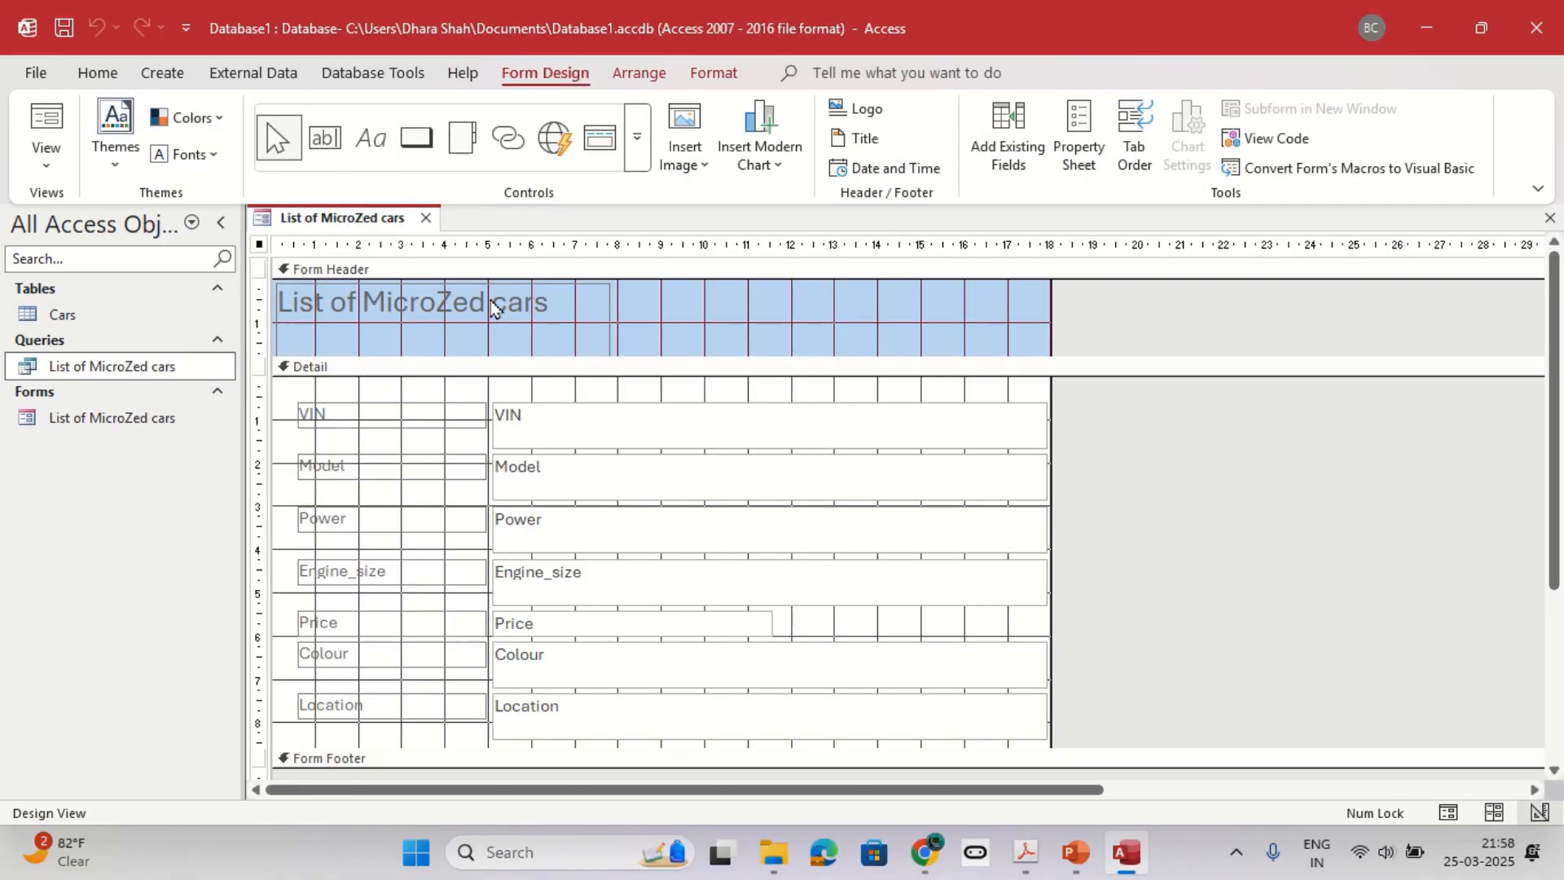
Look up the title formatting in question 4 and set the form title's font to Cambria, size 36.
key(alt+Tab)
drag(335, 646, 880, 646)
key(alt+Tab)
click(475, 307)
drag(587, 300, 262, 303)
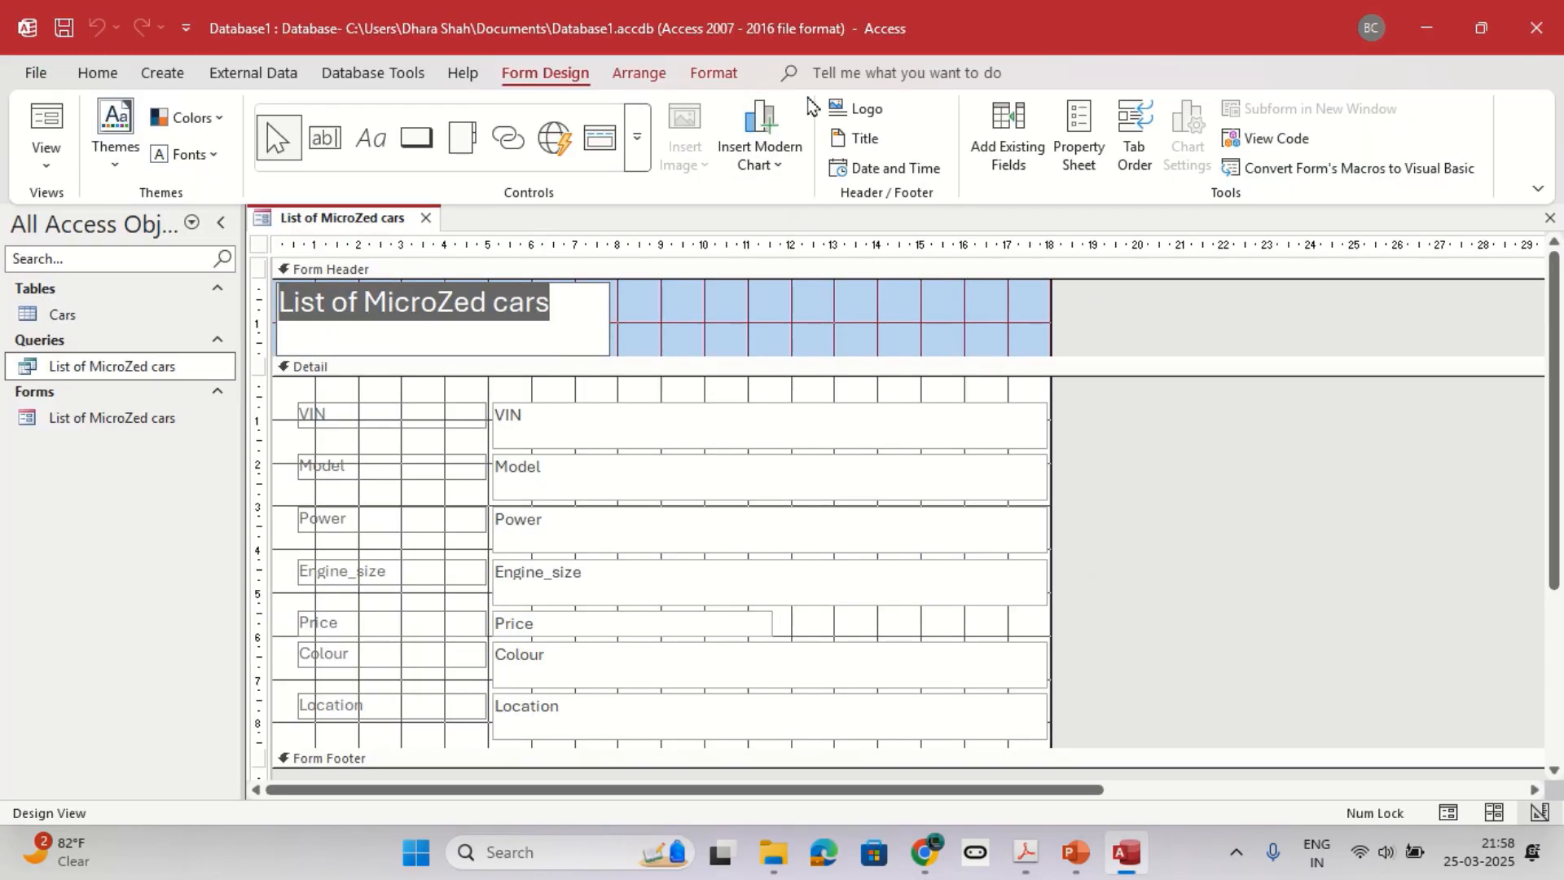
click(714, 73)
click(279, 122)
text(Cambria)
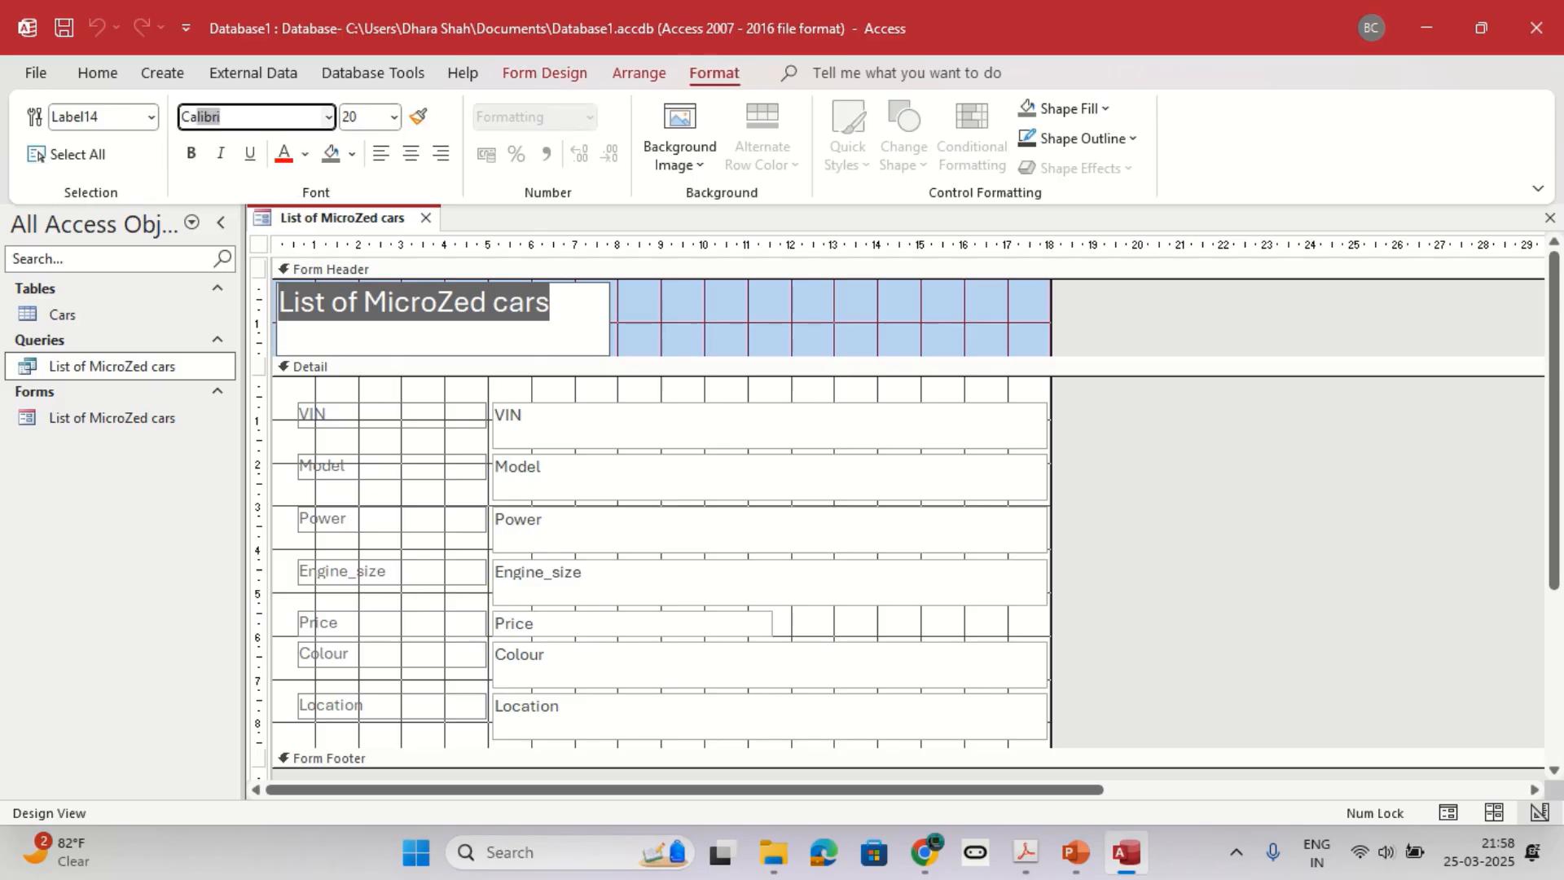
key(Return)
drag(371, 119, 318, 114)
text(36)
key(Return)
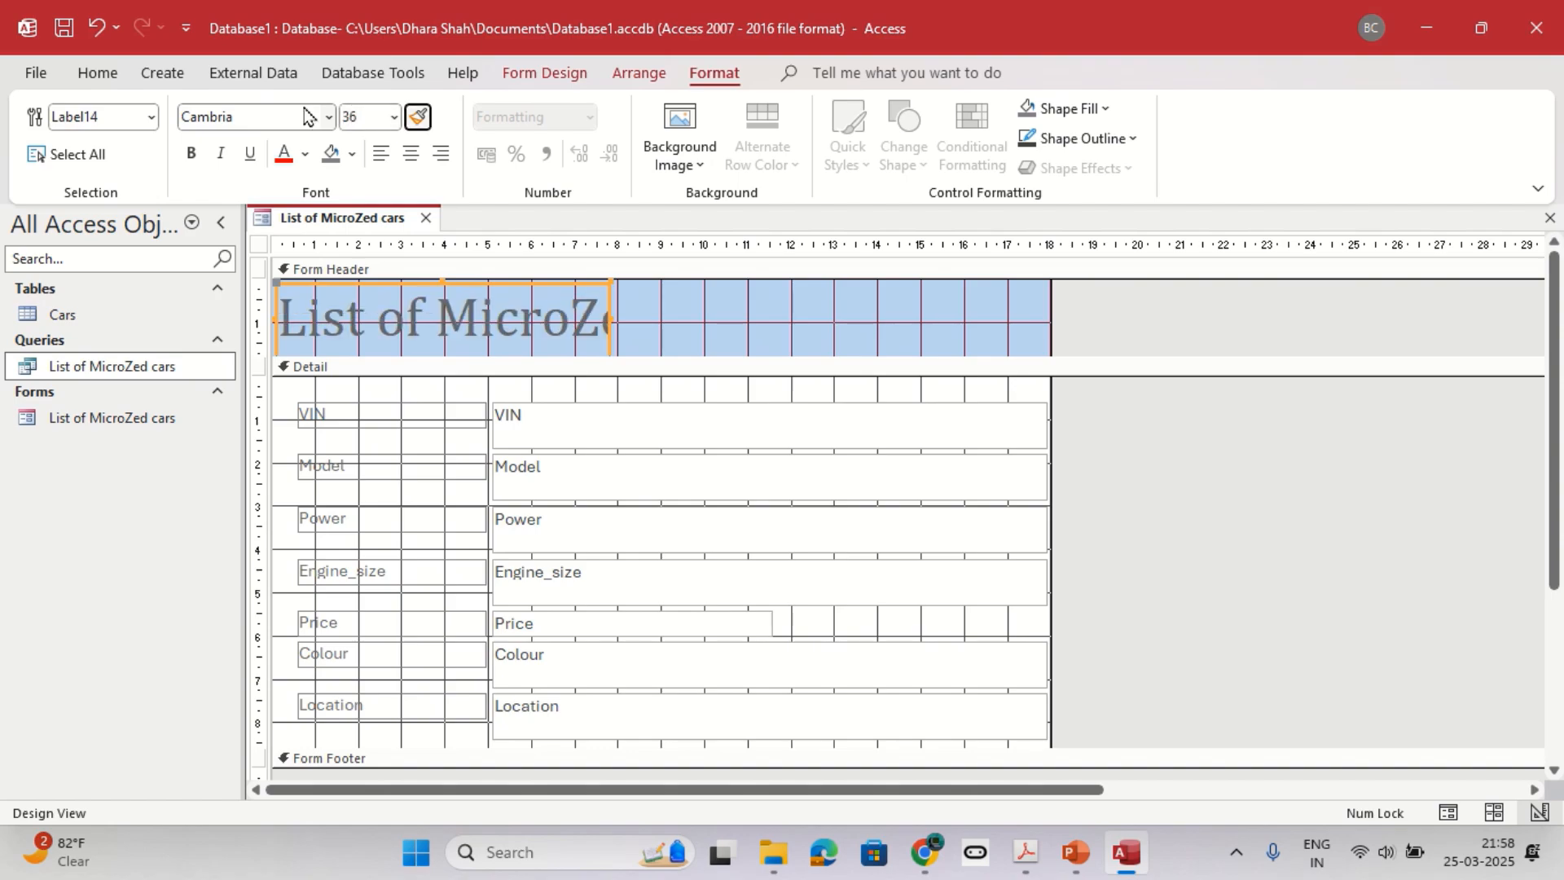
Widen the form header's title label to about 14.3 cm so the full title fits.
click(644, 338)
click(577, 315)
drag(609, 318, 897, 327)
click(942, 330)
Check the logo requirement in question 4 and extend the form header to a height of about 3.3 cm.
key(alt+Tab)
drag(465, 701, 626, 707)
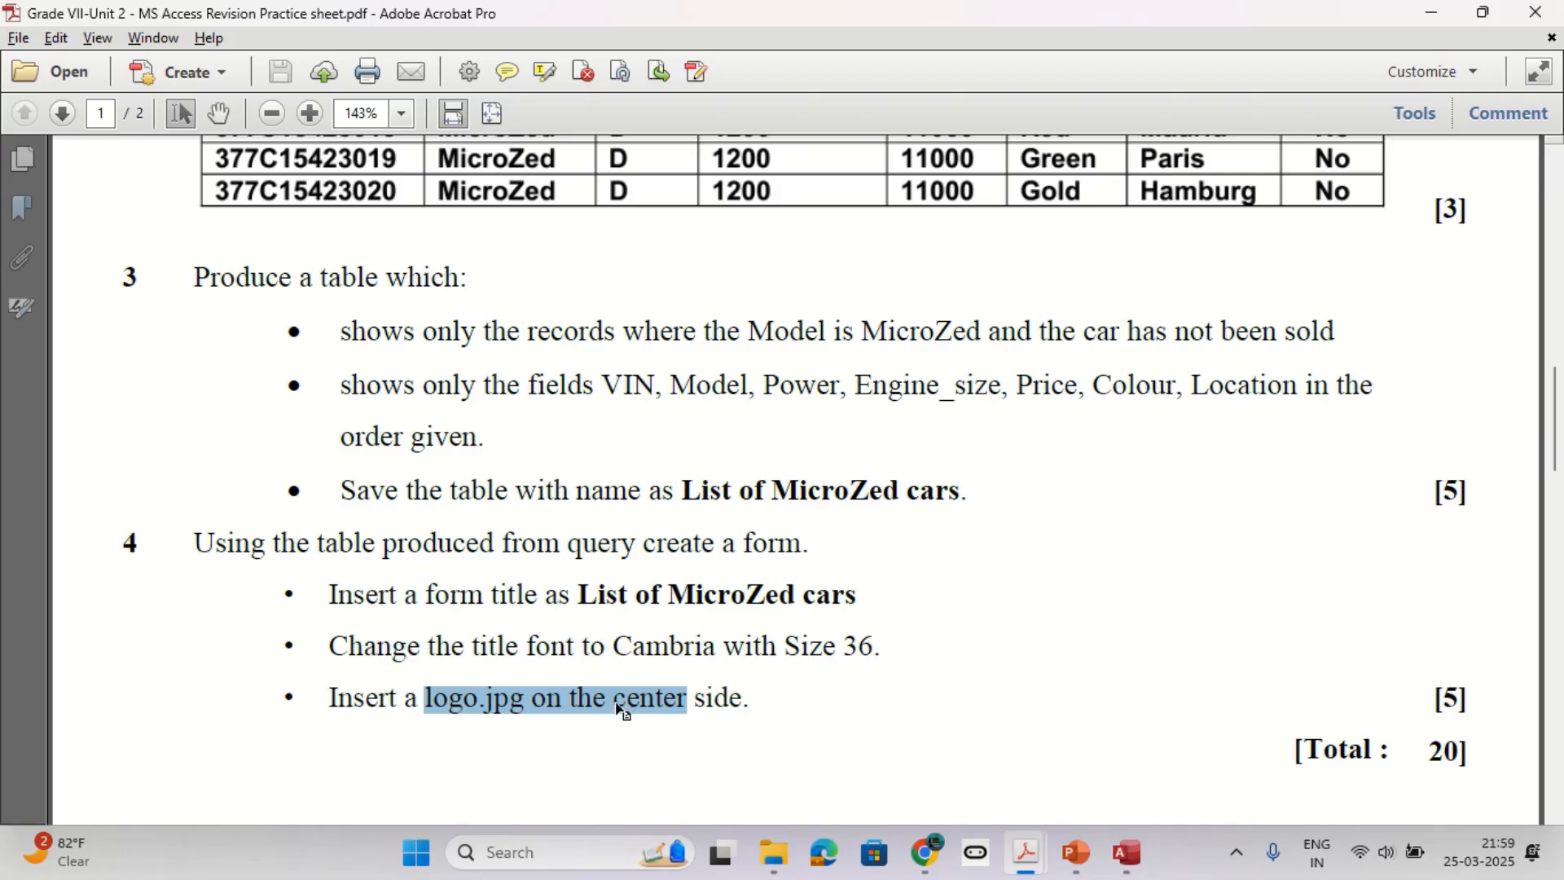
key(alt+Tab)
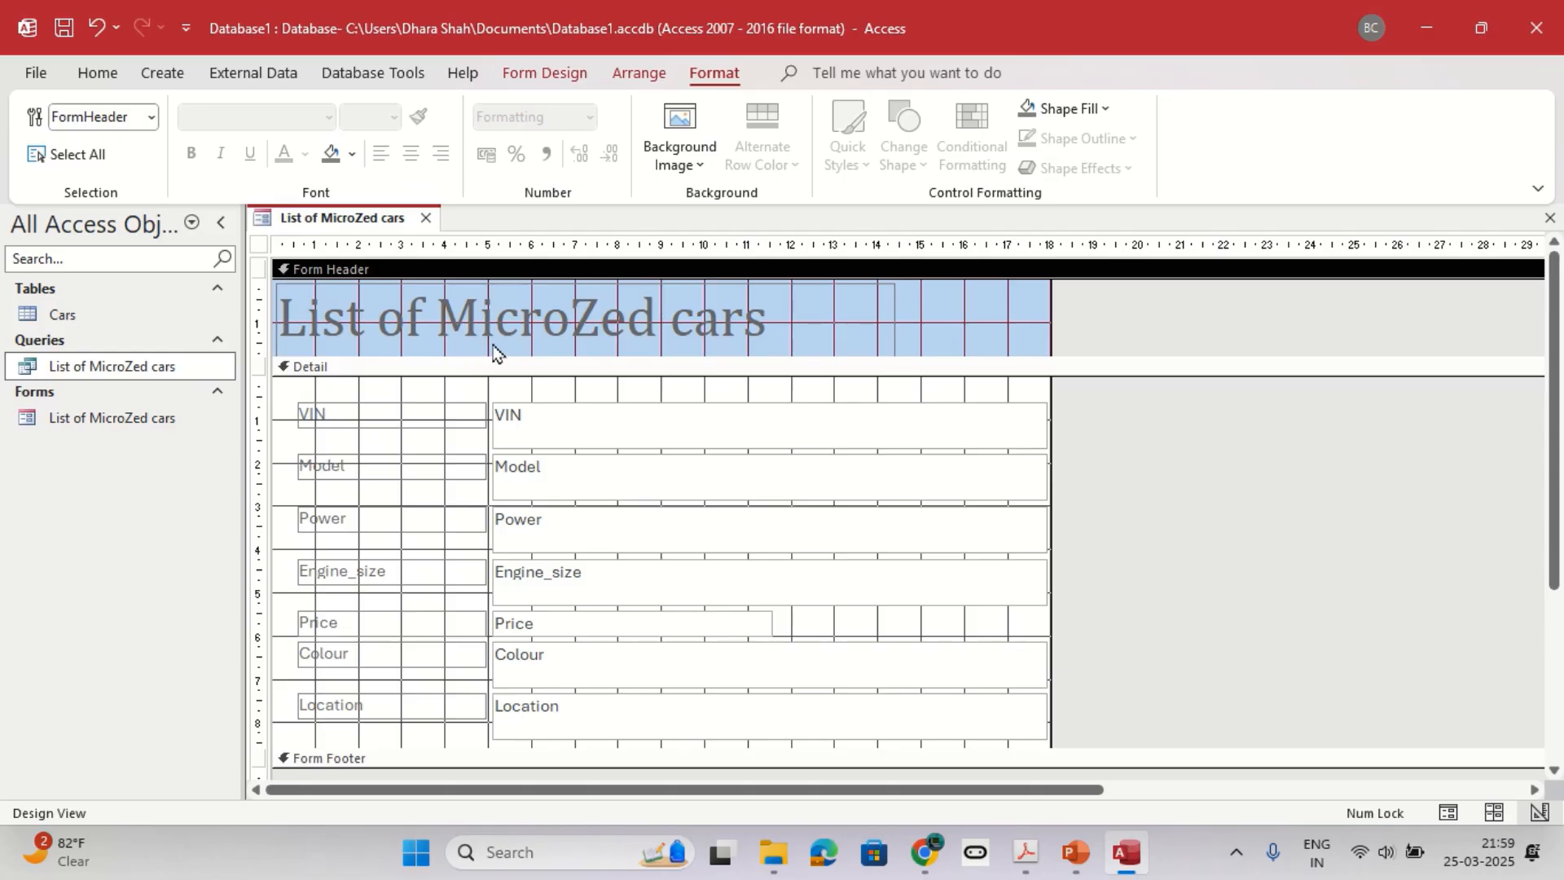
drag(566, 358, 569, 422)
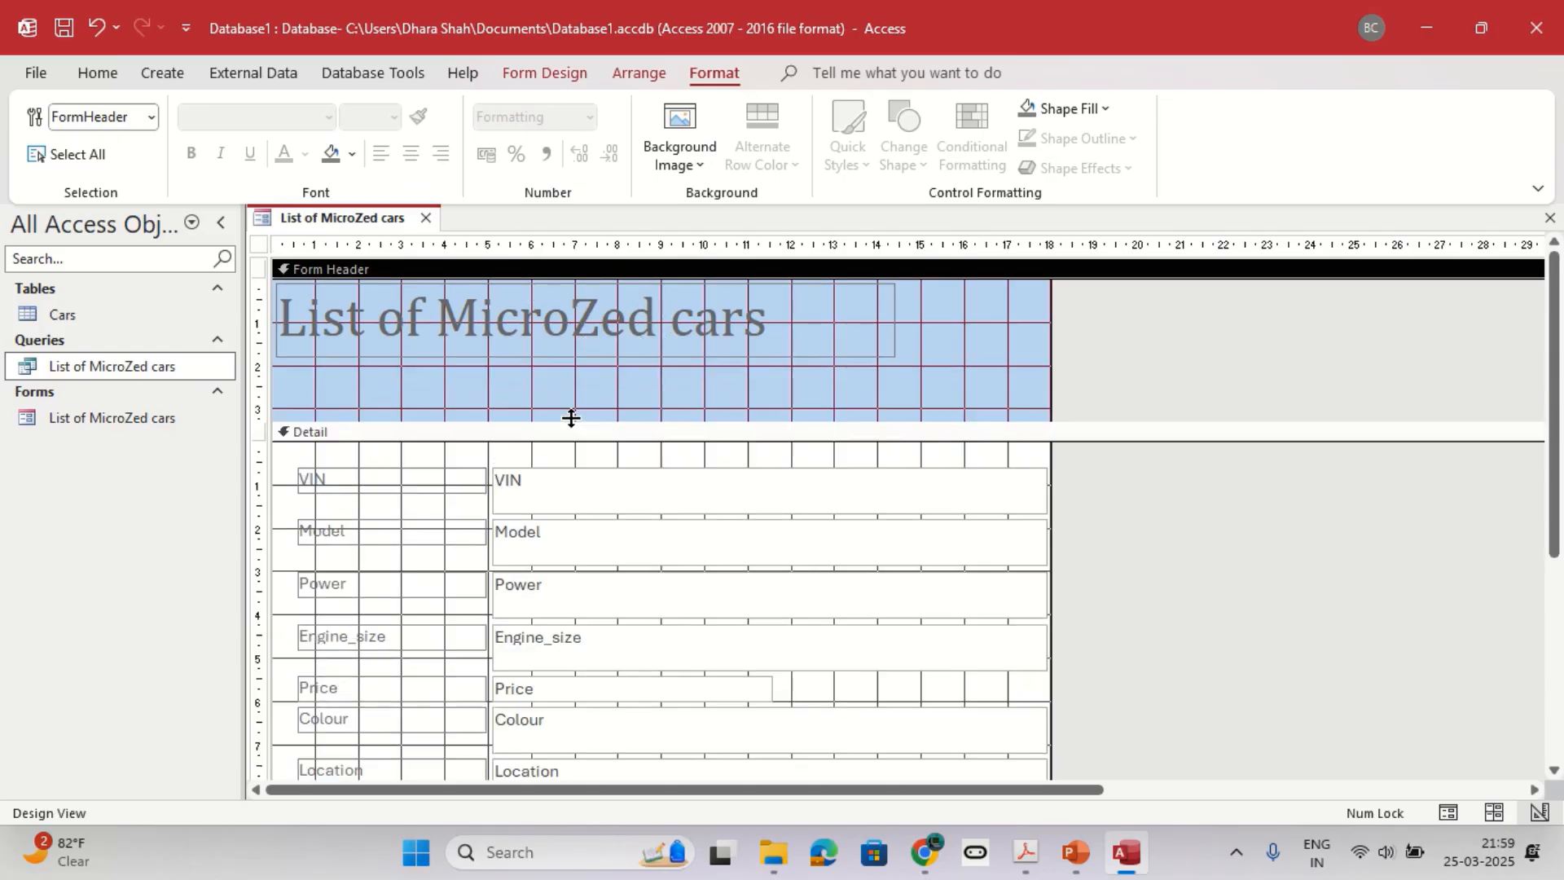
Narrow the title label to about 11.7 cm and move it about 1.3 cm down and 2.6 cm in from the header's left edge.
double_click(553, 281)
drag(644, 368, 729, 417)
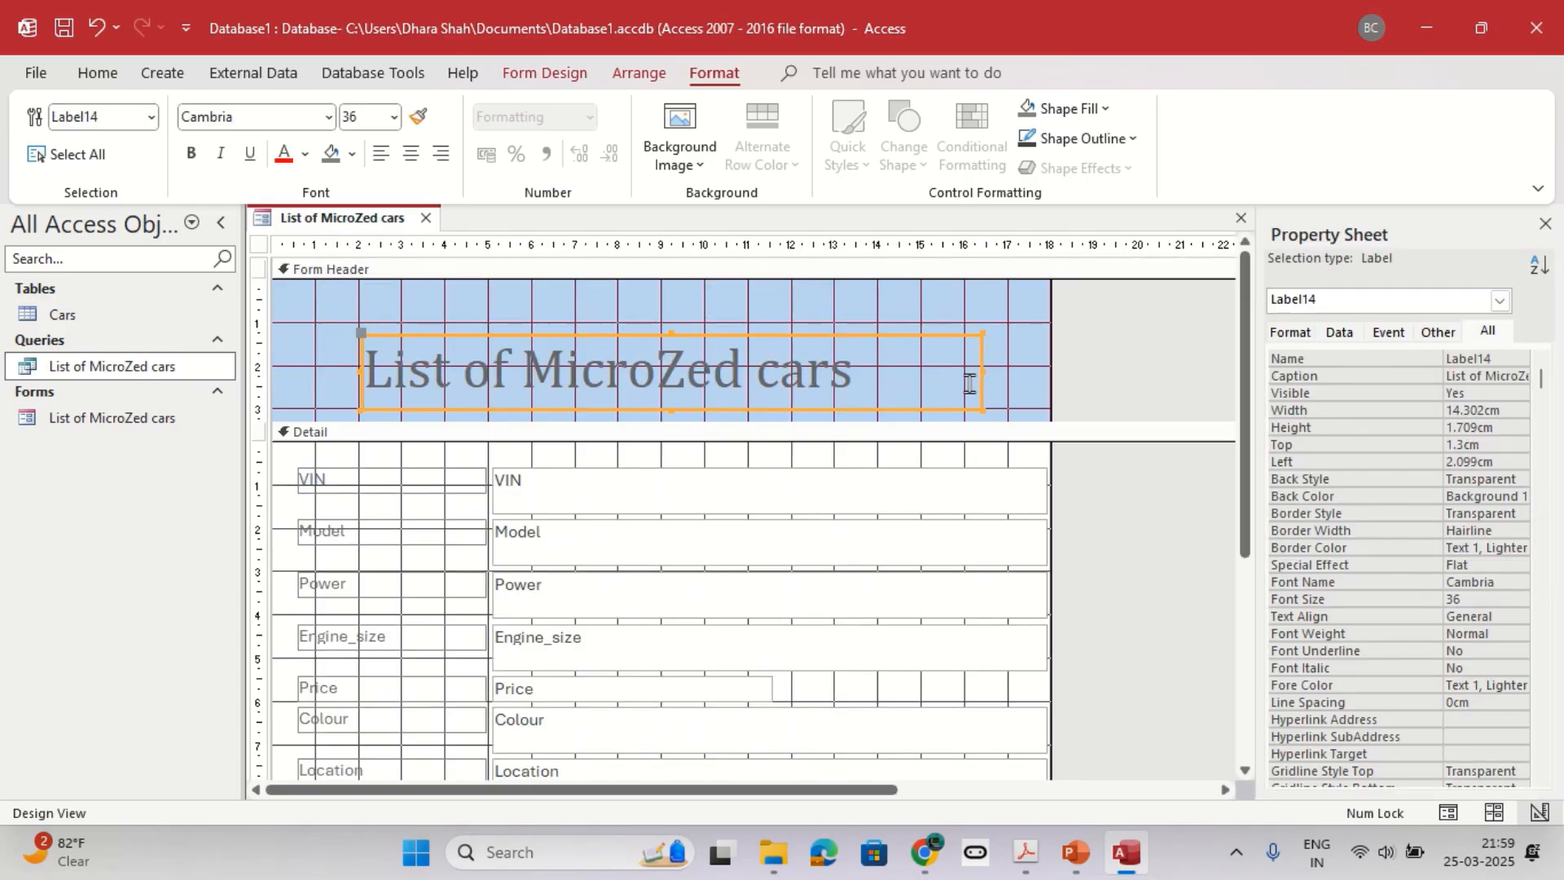
drag(983, 372, 870, 371)
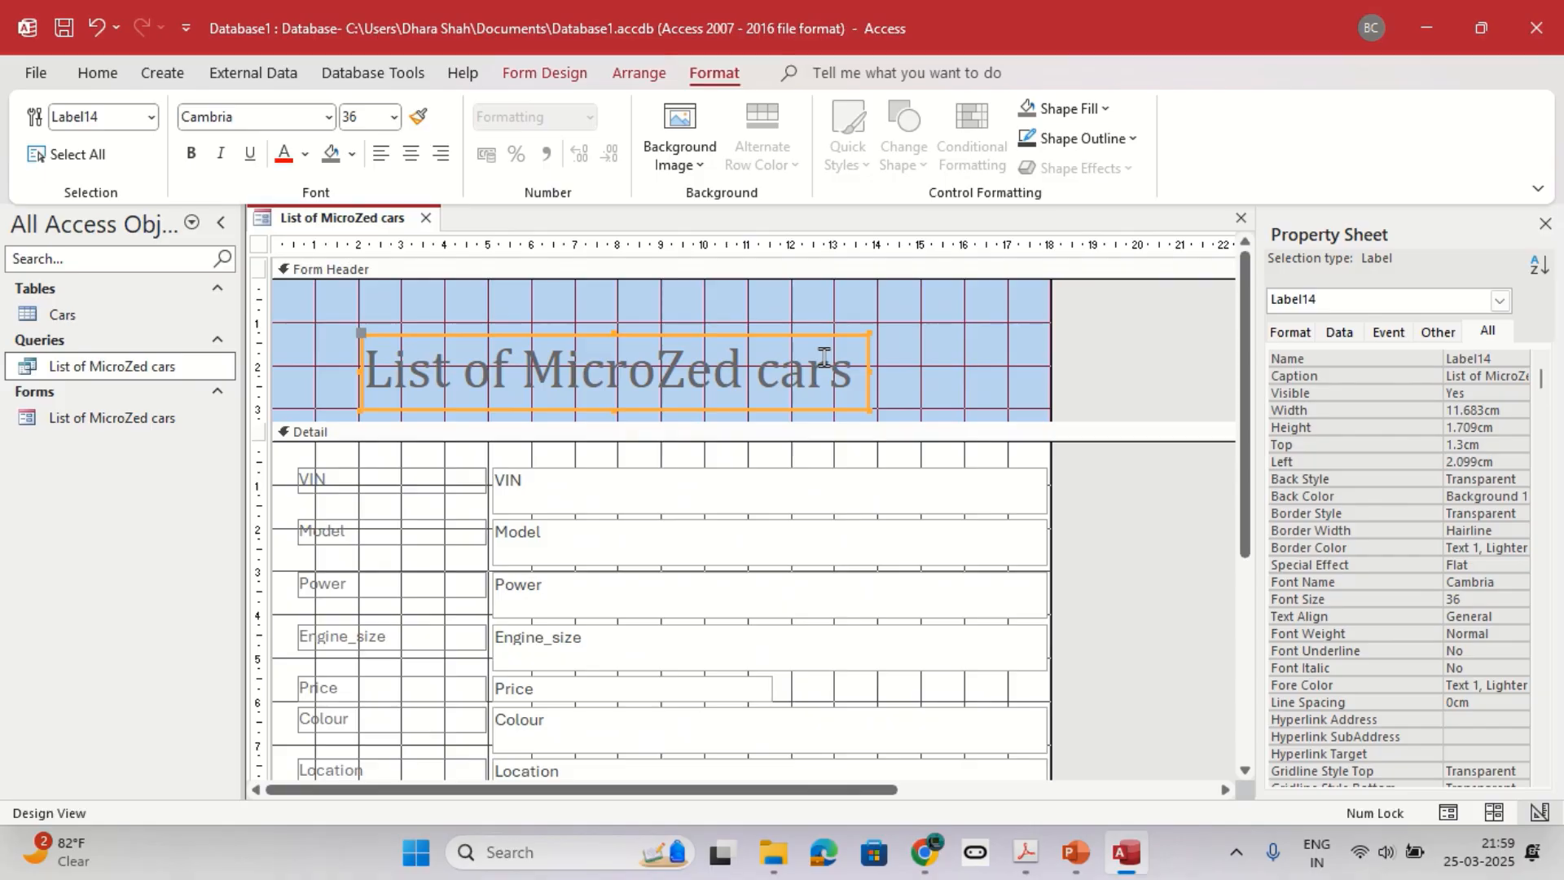
click(735, 331)
drag(734, 339, 756, 337)
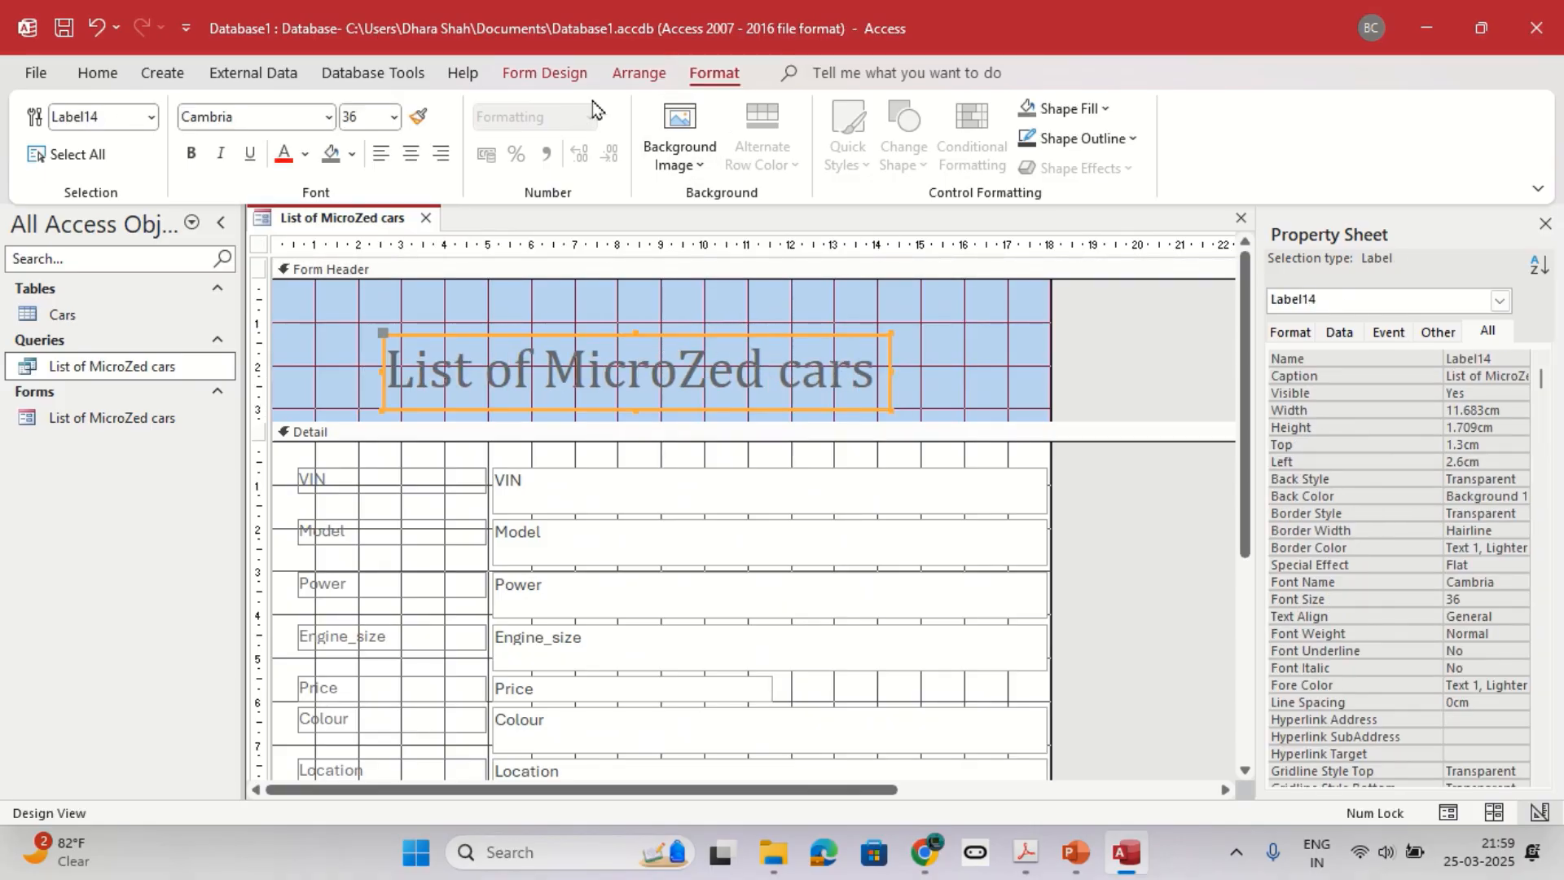
Start inserting an image in the form header and select the TRANSFER picture in the Grade 7 MS Access folder.
click(561, 75)
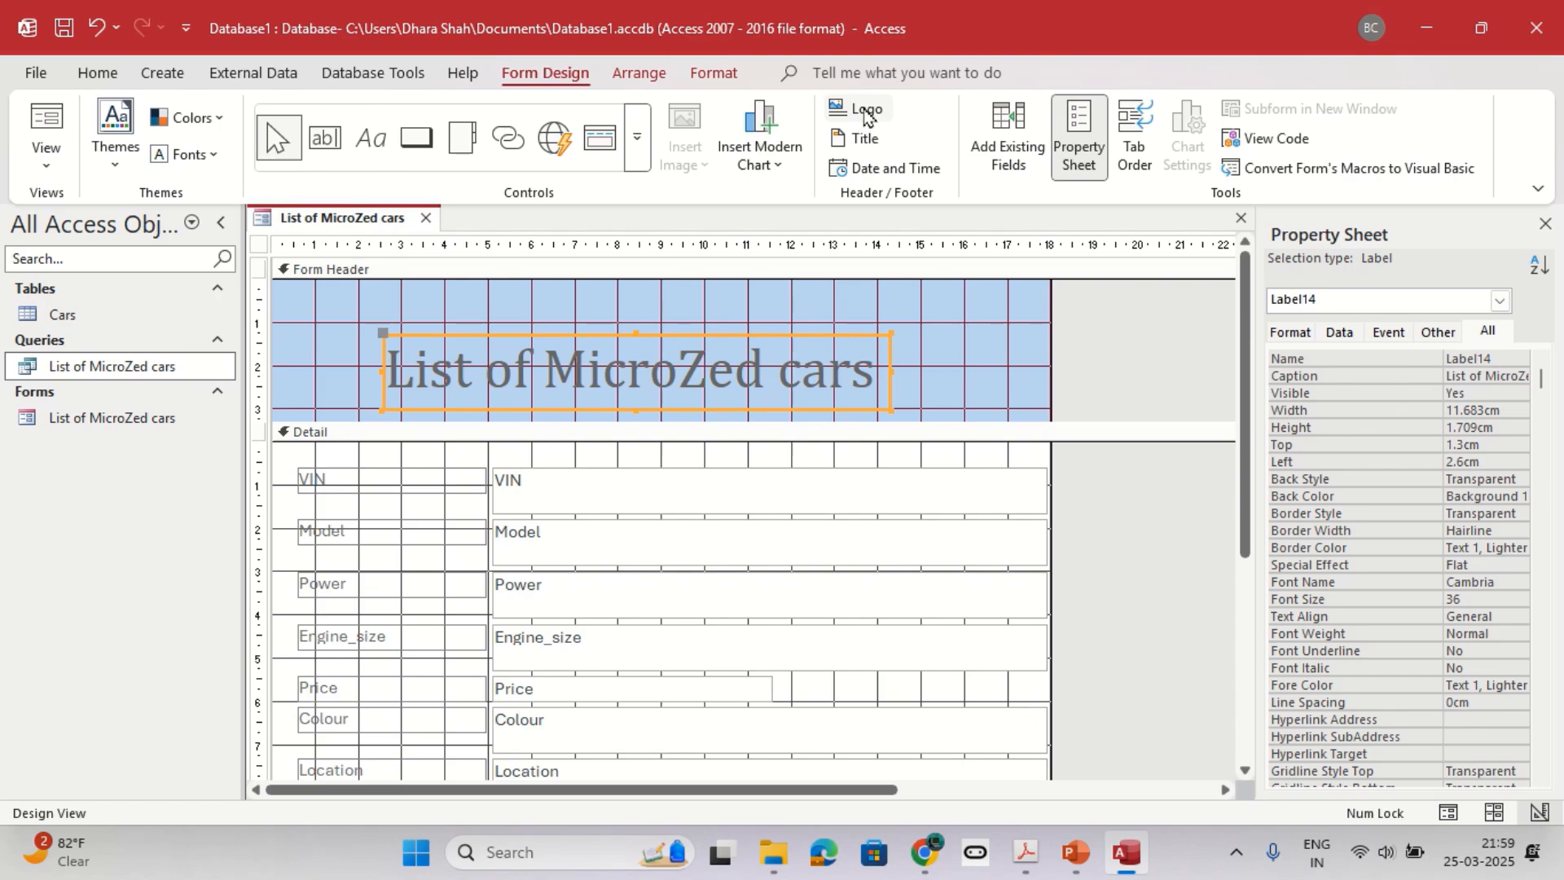
click(715, 320)
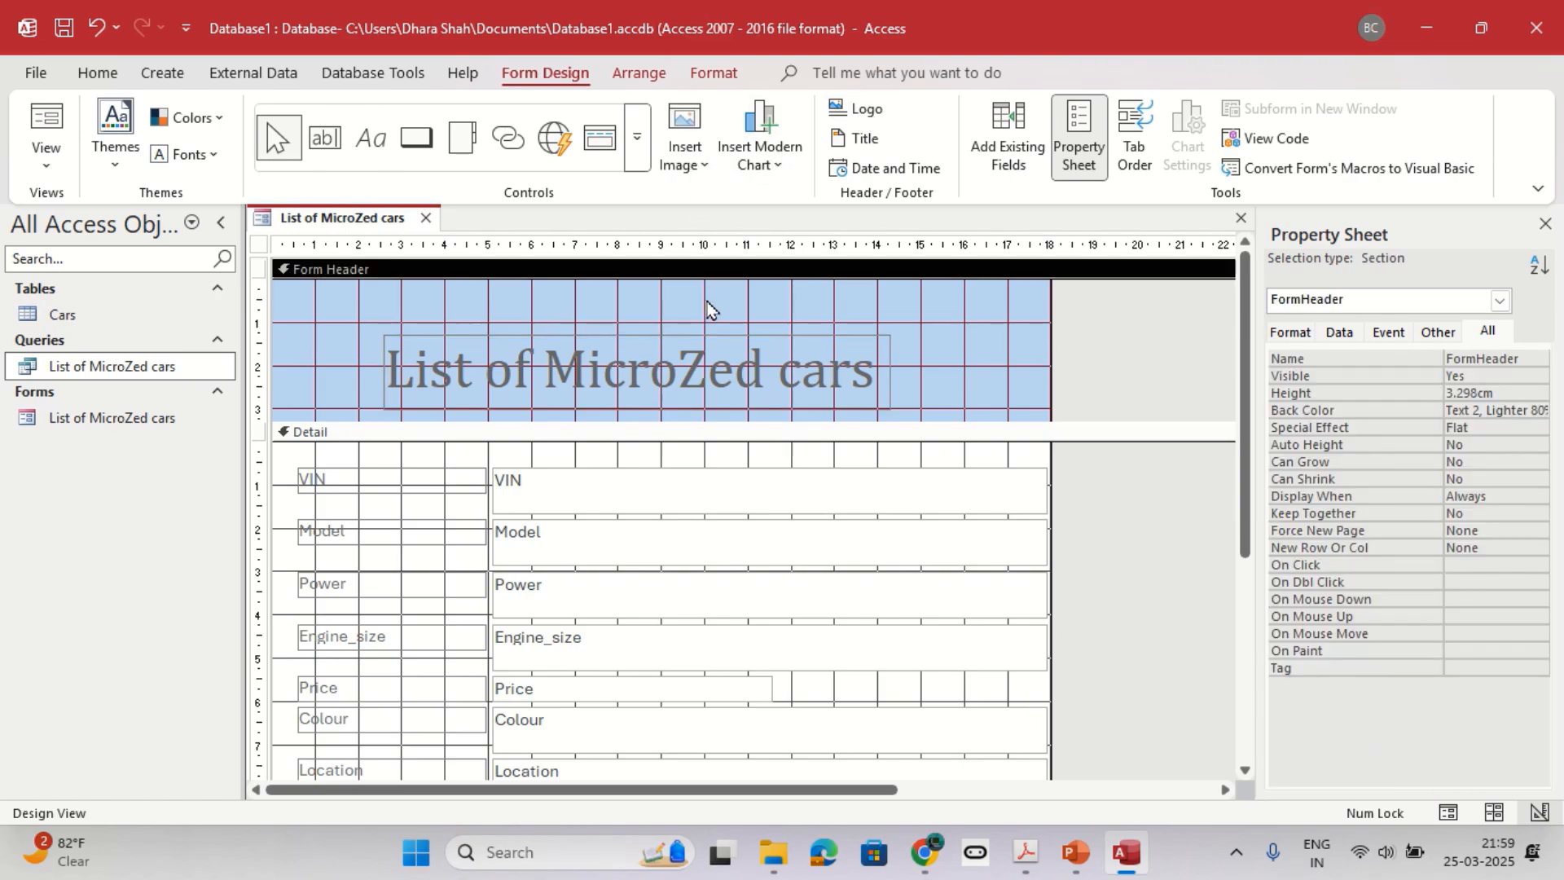
click(684, 142)
click(702, 201)
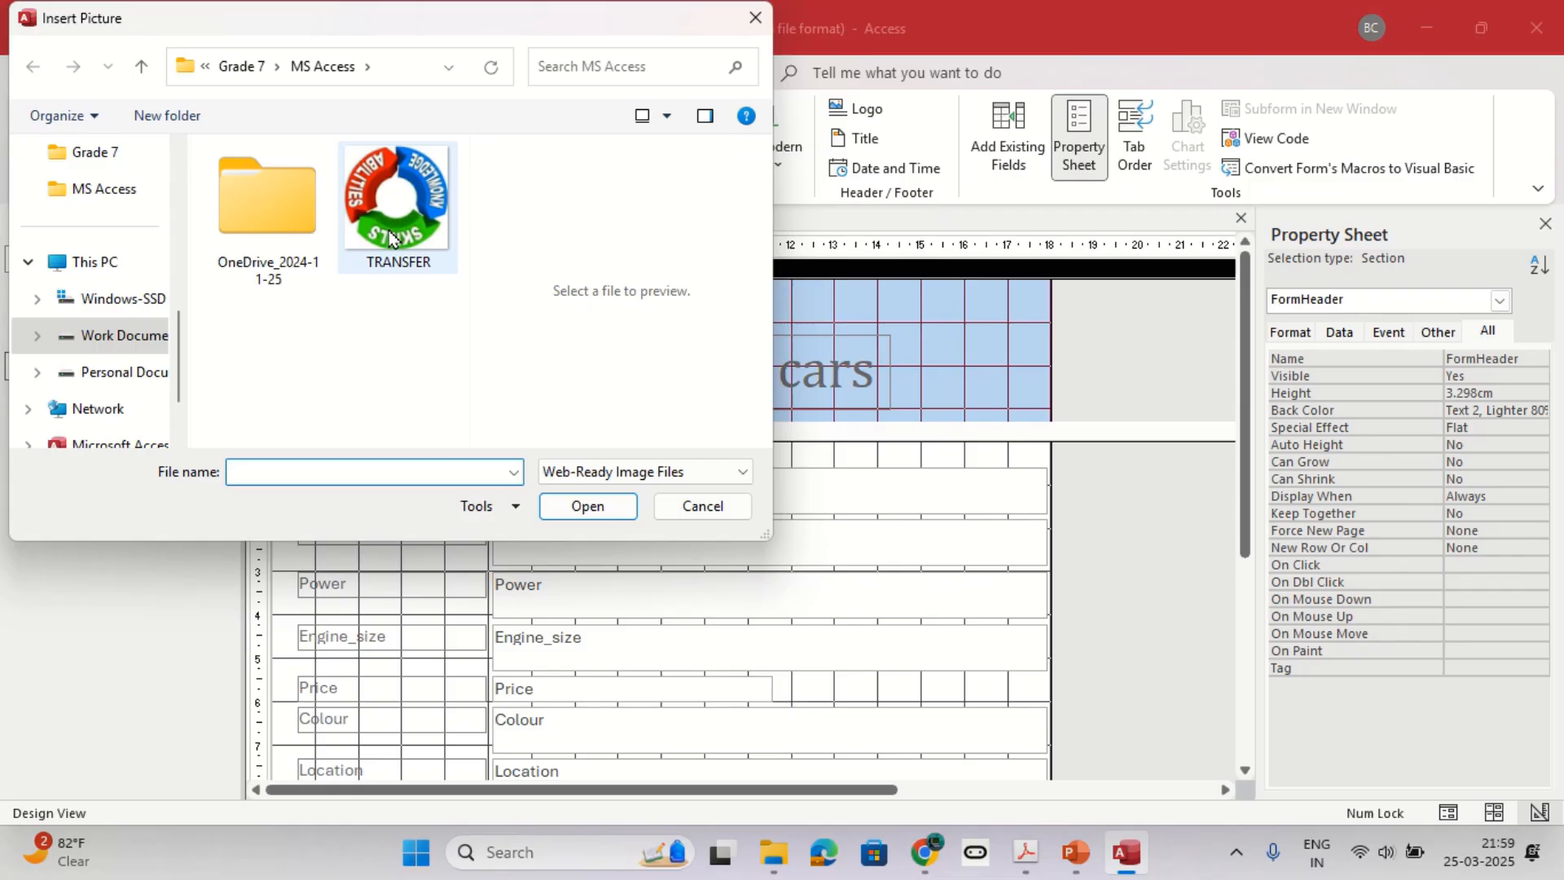
click(390, 237)
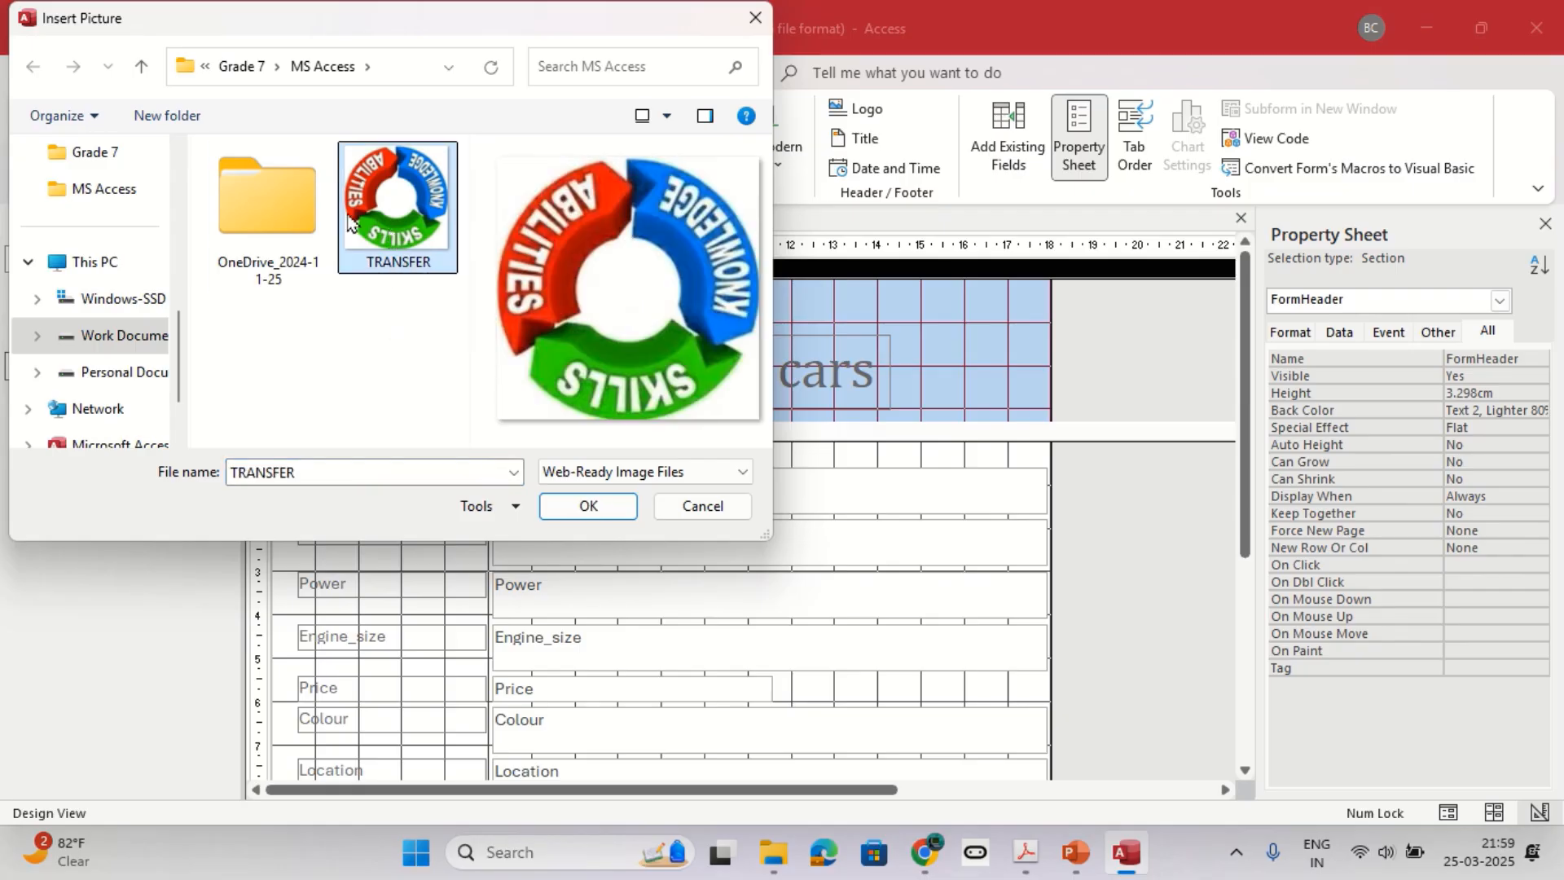
click(243, 66)
scroll(307, 312, down, 1)
scroll(285, 330, up, 1)
double_click(284, 314)
click(388, 230)
Place the TRANSFER picture centred above the title, about 2.2 cm wide, and show the form in Form View.
click(592, 505)
drag(561, 288, 655, 314)
click(690, 316)
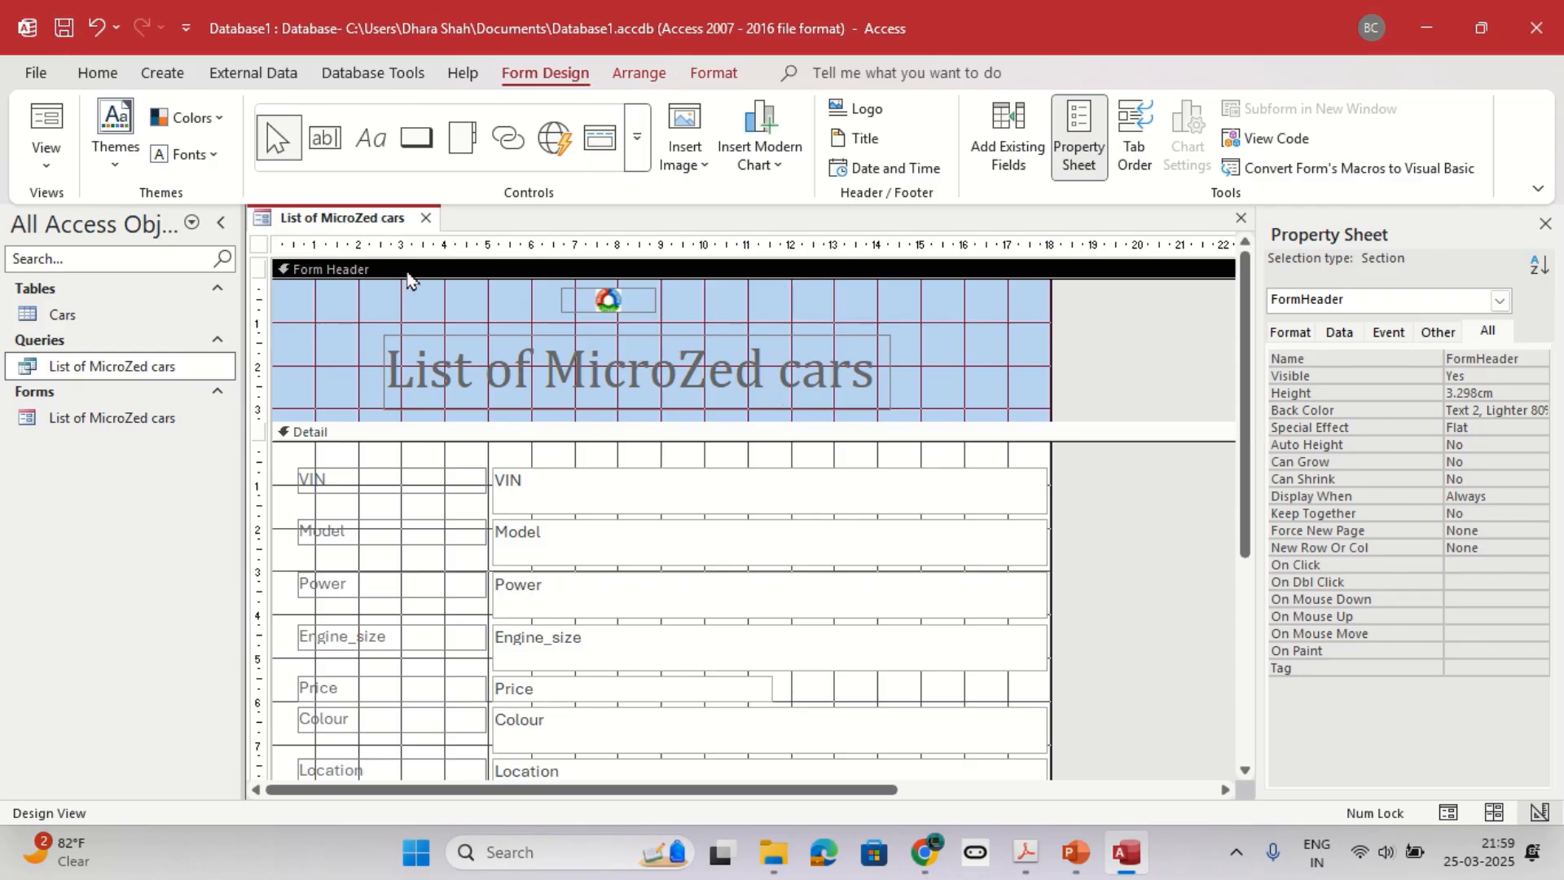
click(46, 151)
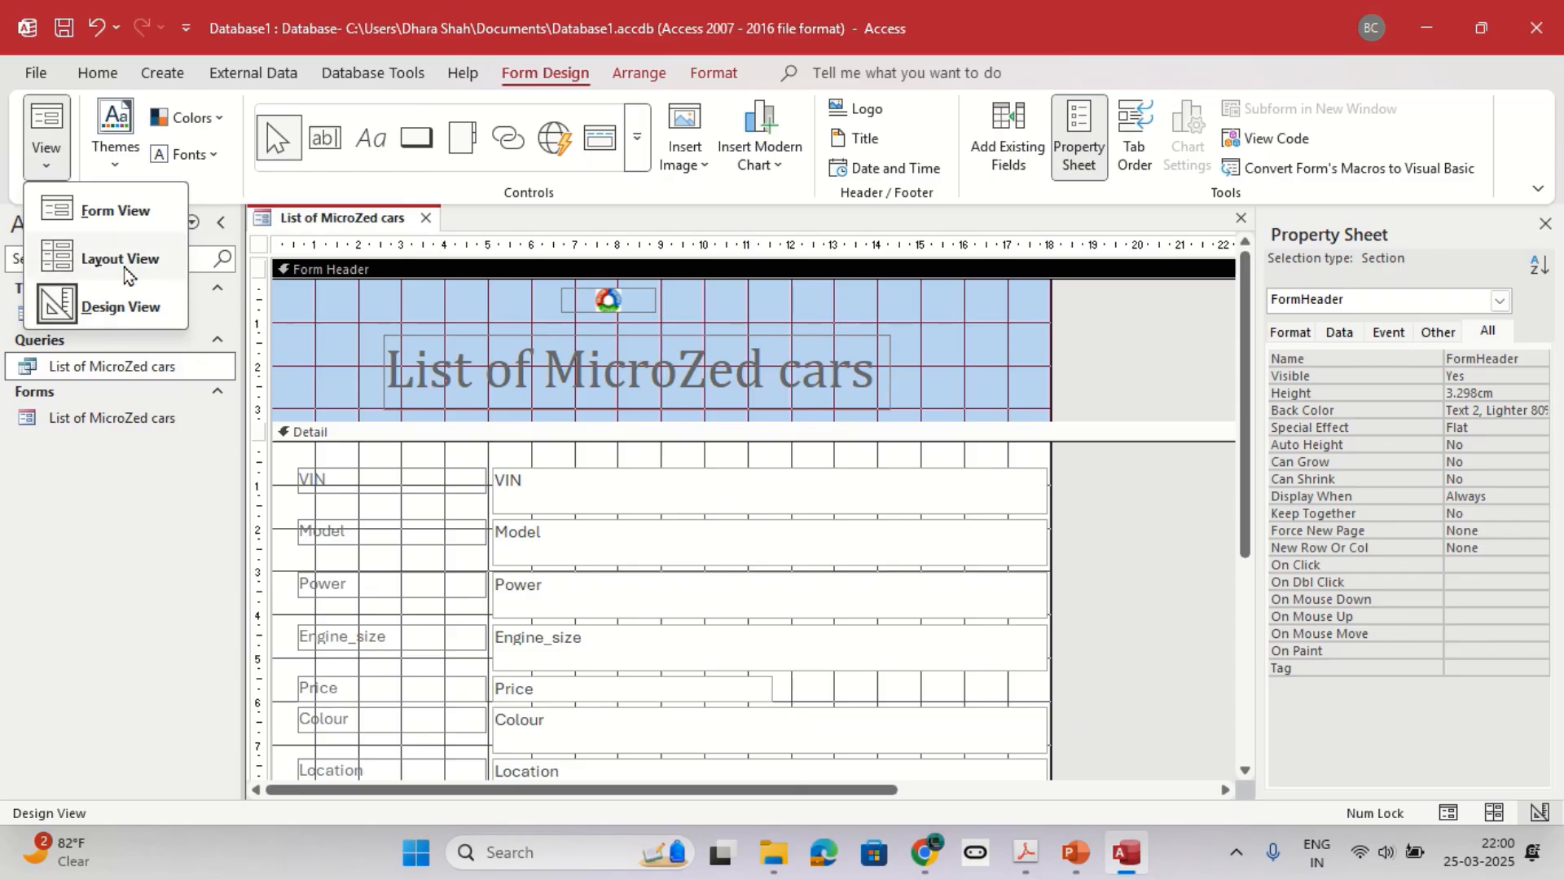
click(116, 210)
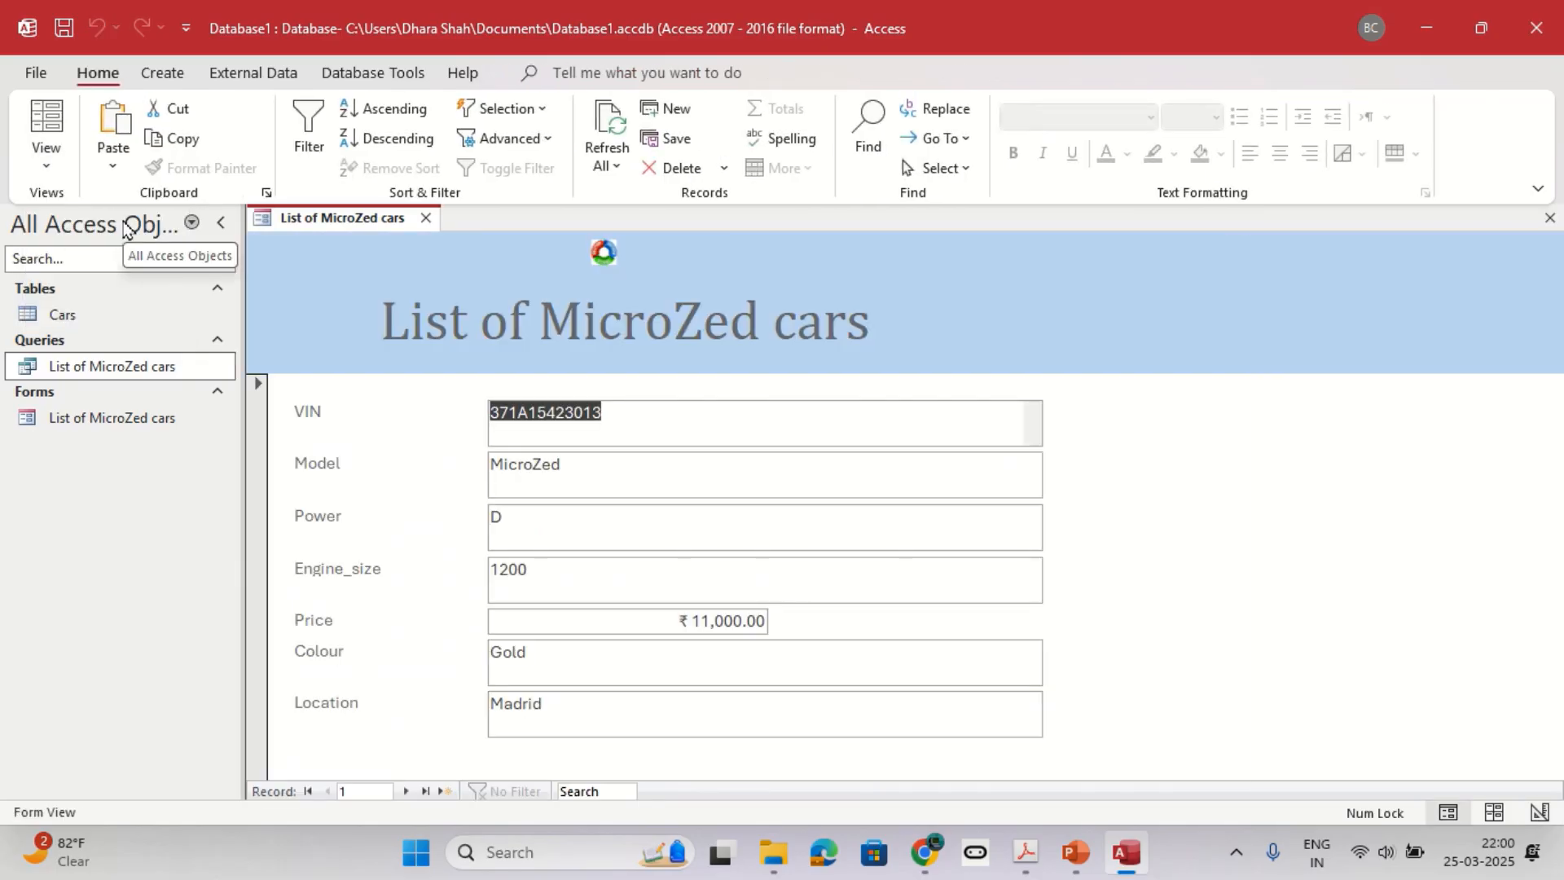